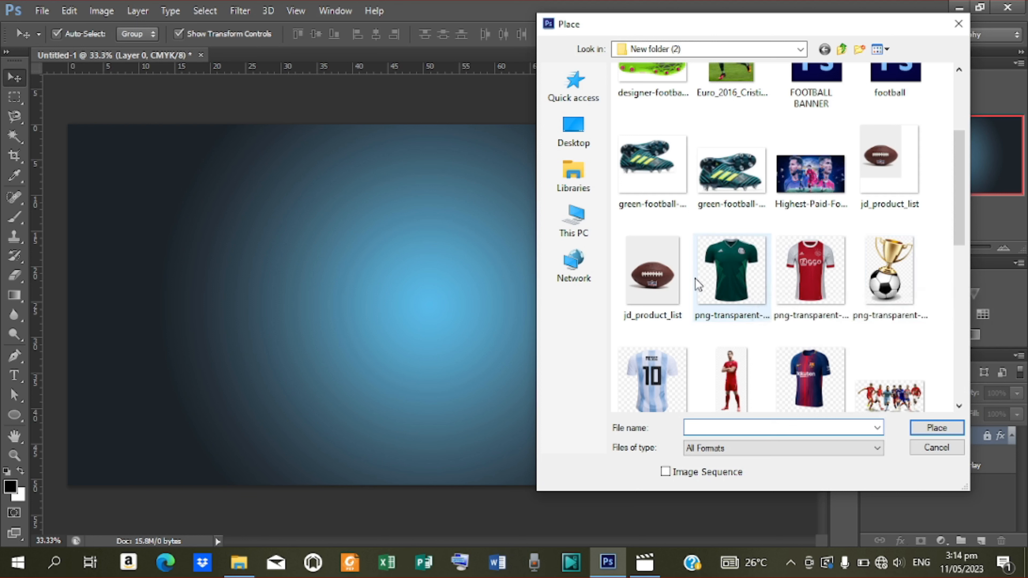
Place the jd_product_list football image on the banner and enlarge it.
{"action": "left_click", "coordinate": [887, 174]}
{"action": "left_click", "coordinate": [933, 431]}
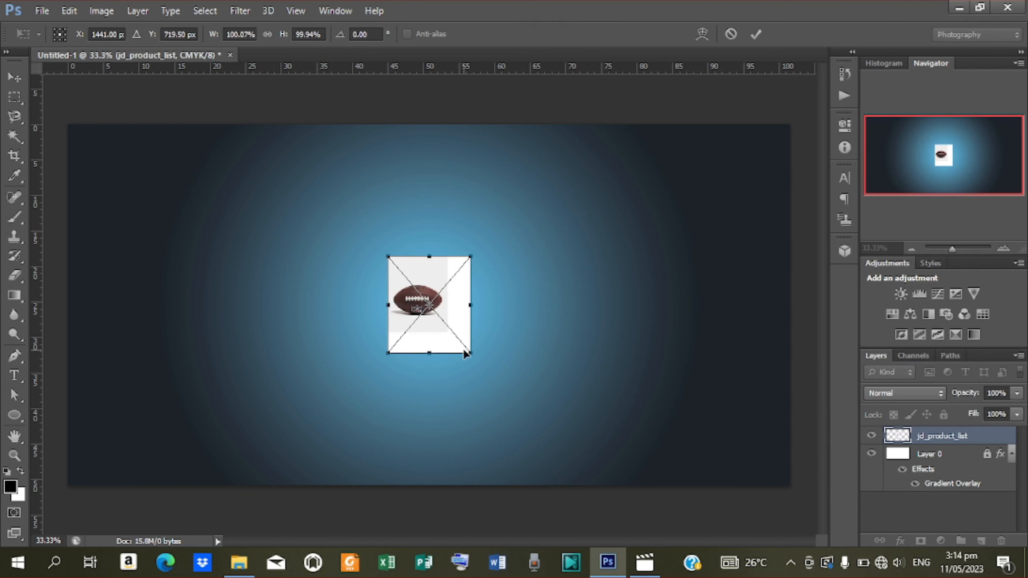
{"action": "left_click_drag", "start_coordinate": [474, 358], "coordinate": [608, 440]}
{"action": "left_click", "coordinate": [755, 36]}
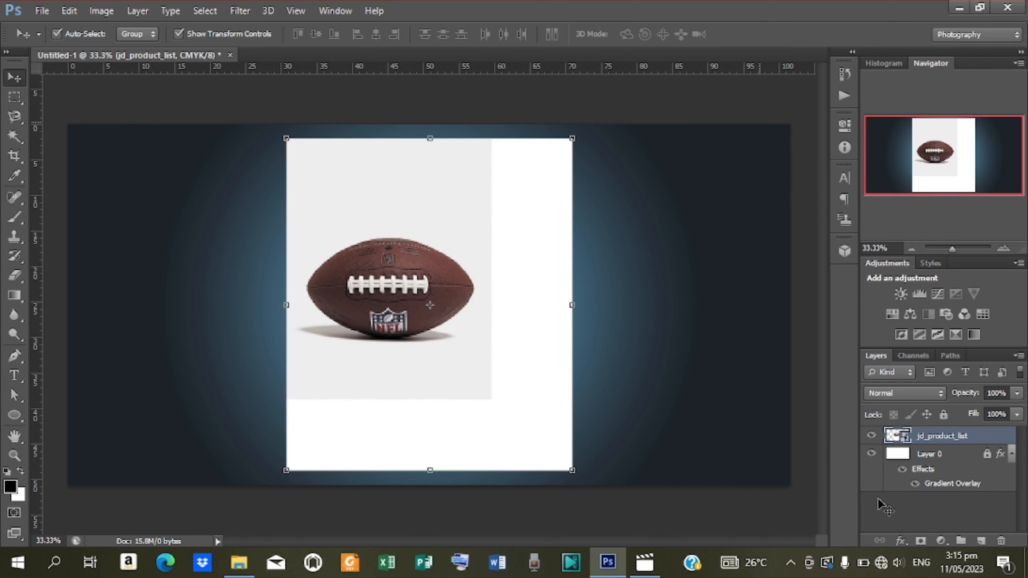
Rasterize the football layer and delete its light background with the Magic Wand.
{"action": "right_click", "coordinate": [953, 440]}
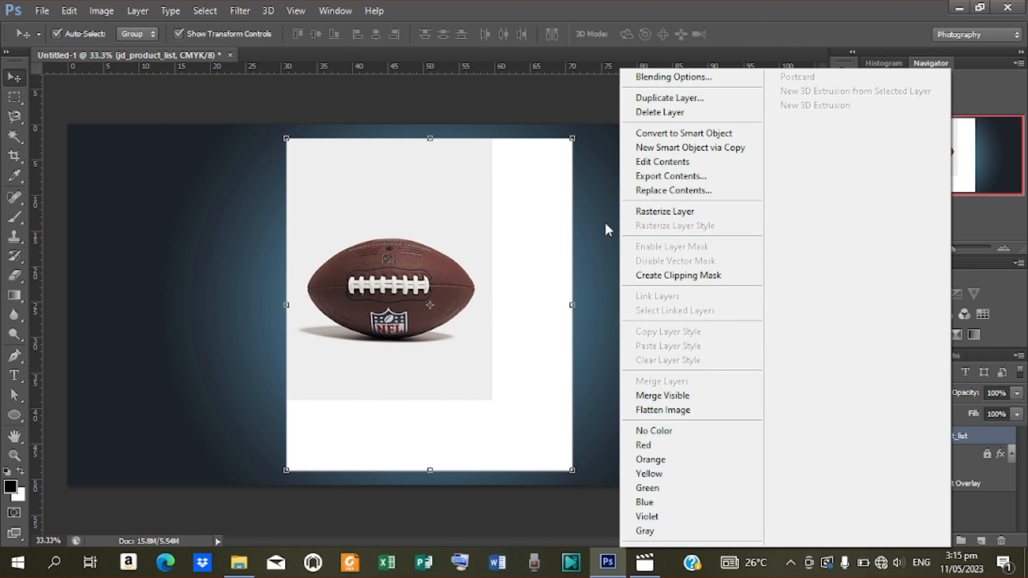
{"action": "left_click", "coordinate": [640, 211]}
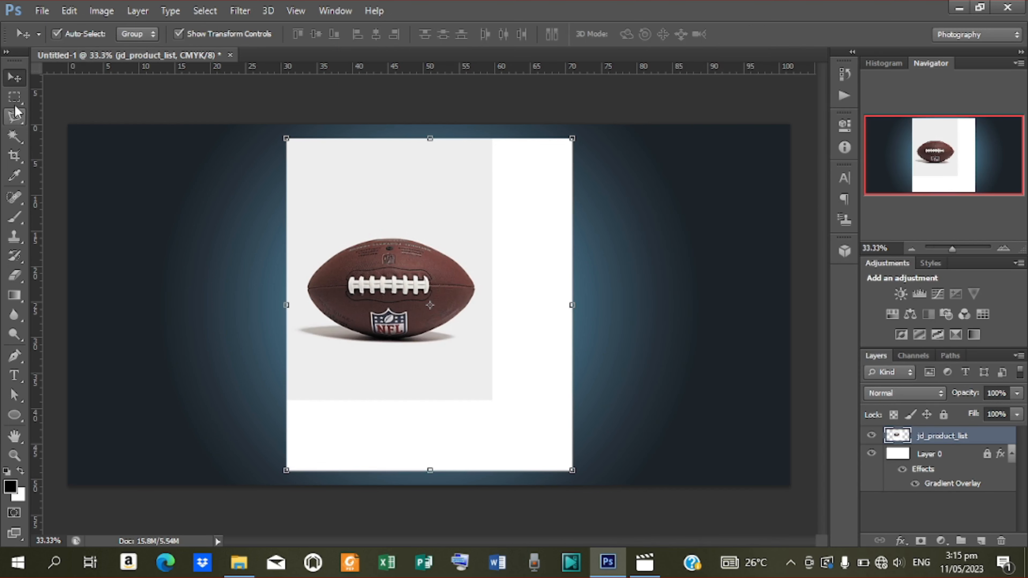
{"action": "left_click", "coordinate": [12, 139]}
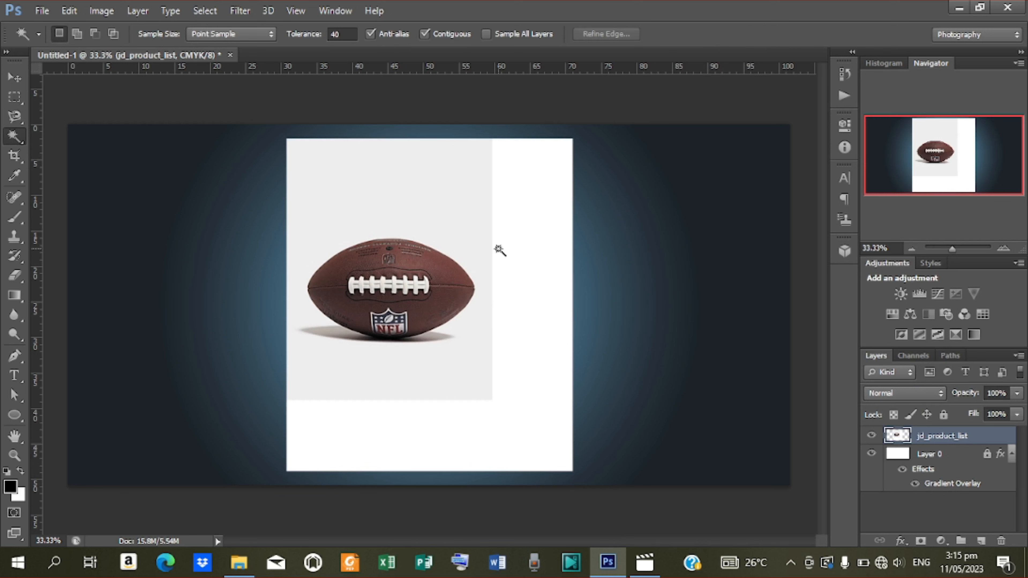
{"action": "left_click", "coordinate": [453, 255]}
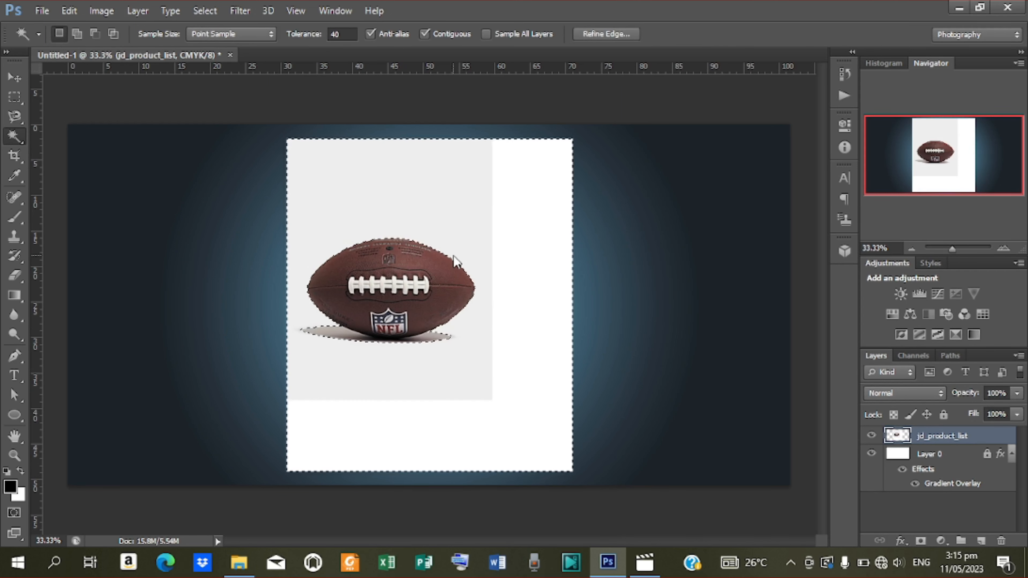
{"action": "key", "text": "Delete"}
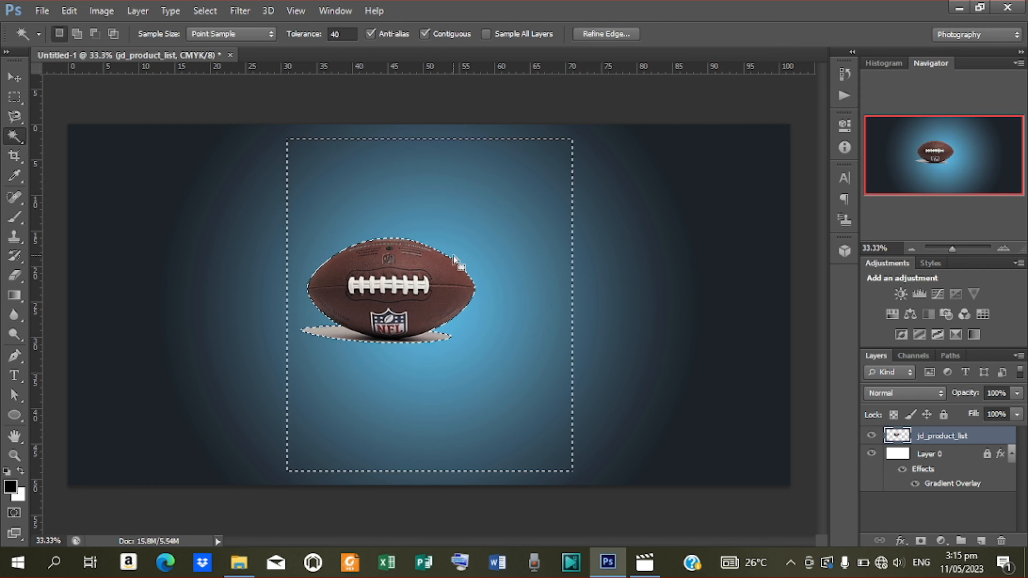
{"action": "key", "text": "ctrl+d"}
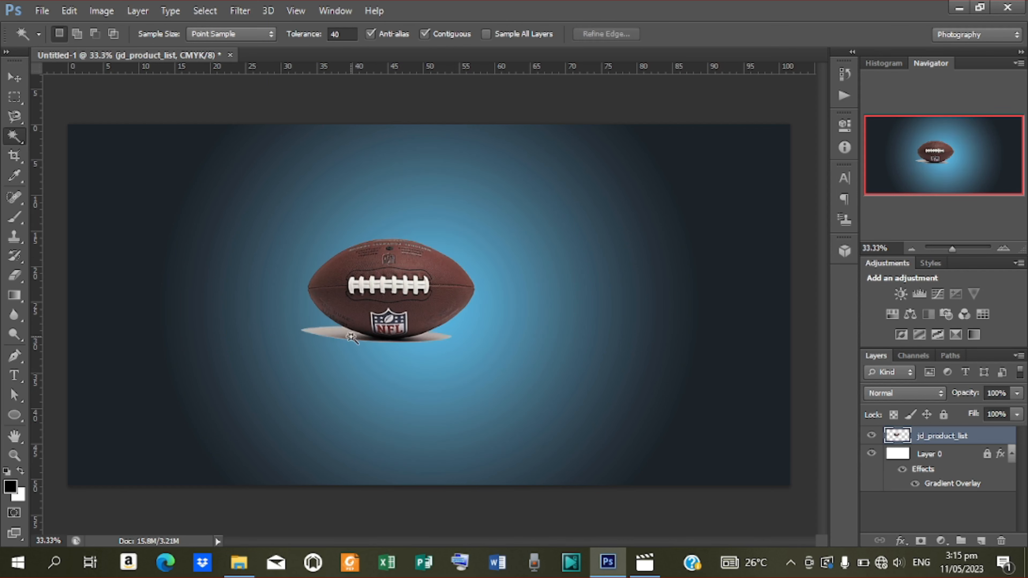
Outline the grey shadow under the football with the Polygonal Lasso and remove it.
{"action": "left_click", "coordinate": [16, 117]}
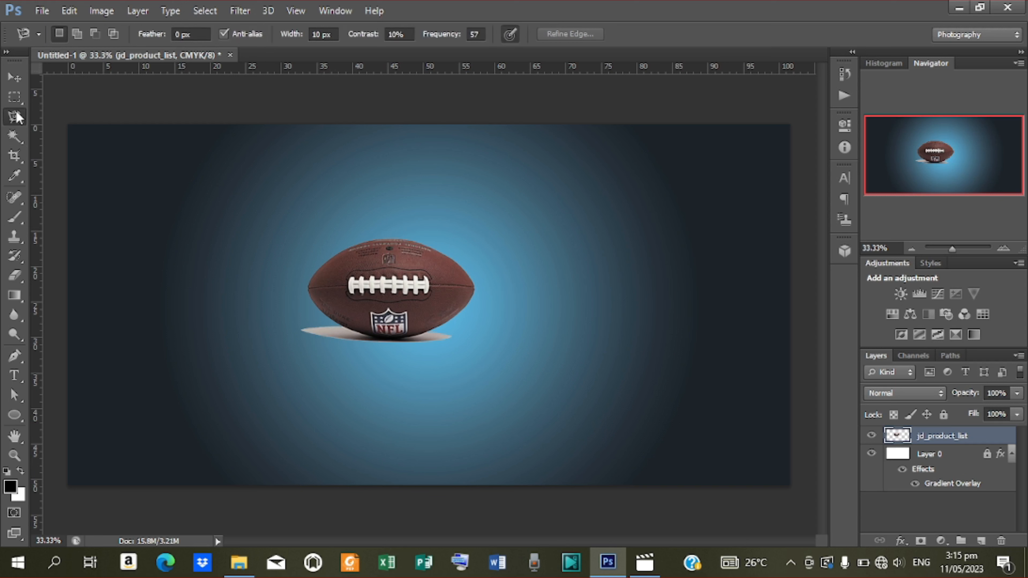
{"action": "left_click", "coordinate": [25, 116]}
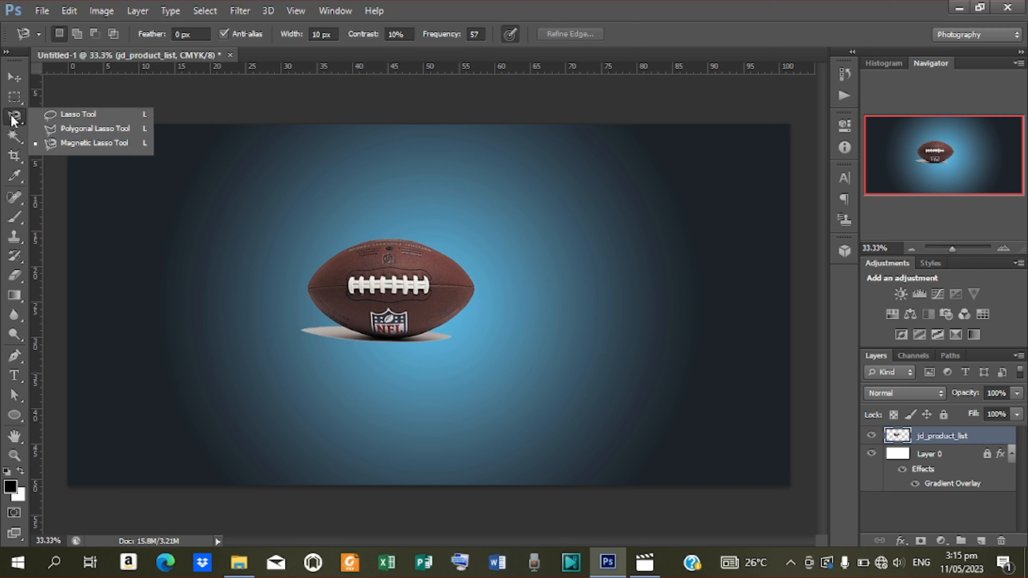
{"action": "left_click", "coordinate": [98, 130]}
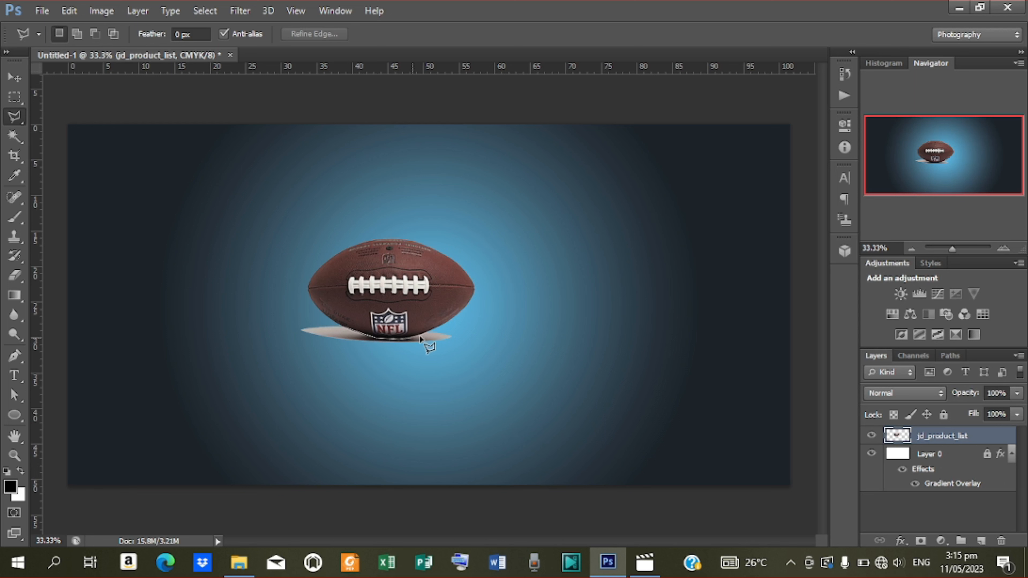
{"action": "left_click", "coordinate": [437, 330]}
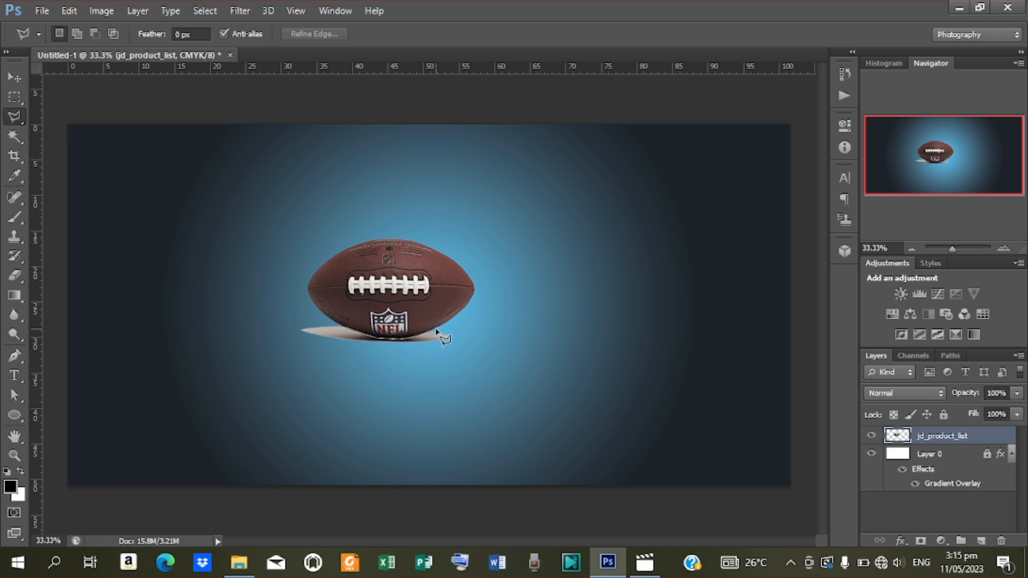
{"action": "left_click", "coordinate": [464, 334]}
{"action": "left_click", "coordinate": [483, 433]}
{"action": "left_click", "coordinate": [298, 375]}
{"action": "left_click", "coordinate": [239, 328]}
{"action": "left_click", "coordinate": [291, 321]}
{"action": "left_click", "coordinate": [343, 329]}
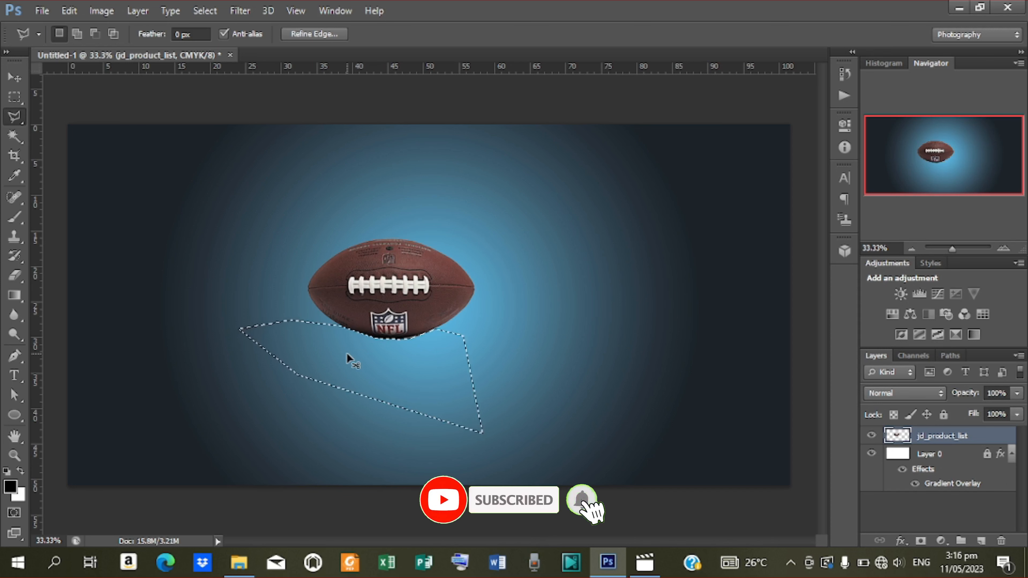
{"action": "key", "text": "ctrl+d"}
Scale the football up to about 190% and shift it up and right.
{"action": "left_click", "coordinate": [14, 77]}
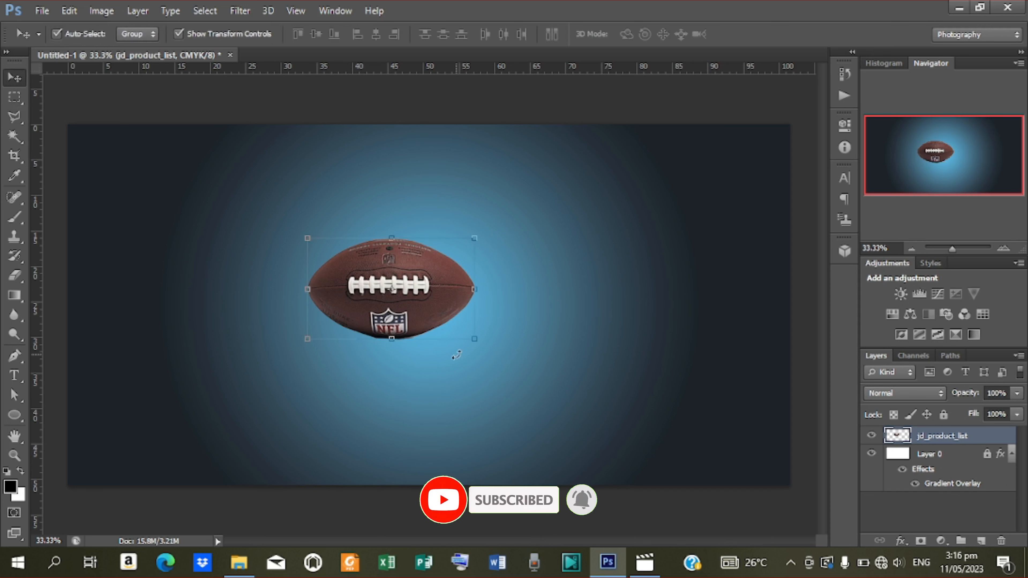
{"action": "left_click_drag", "start_coordinate": [473, 343], "coordinate": [550, 388]}
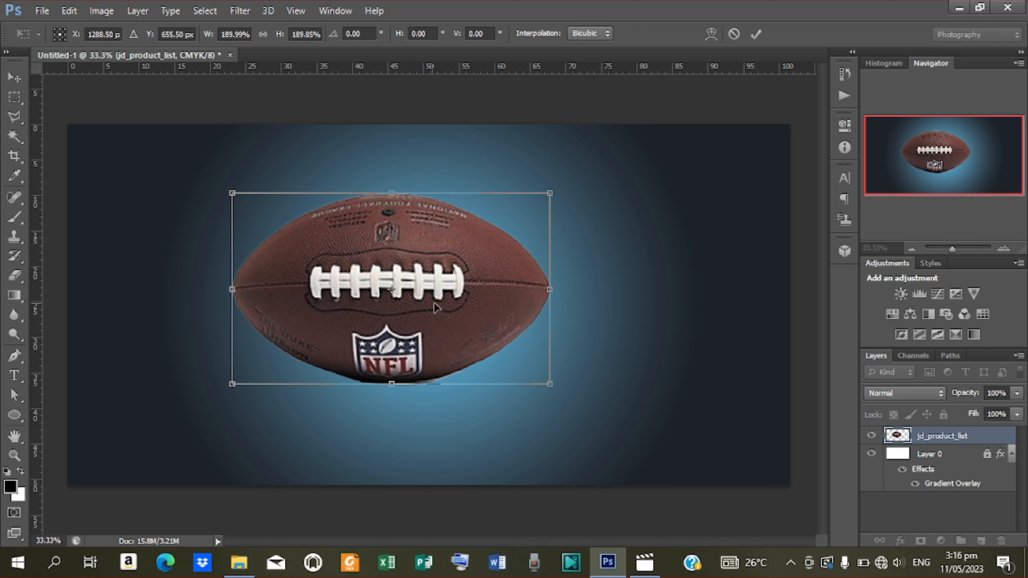
{"action": "left_click_drag", "start_coordinate": [433, 304], "coordinate": [493, 294]}
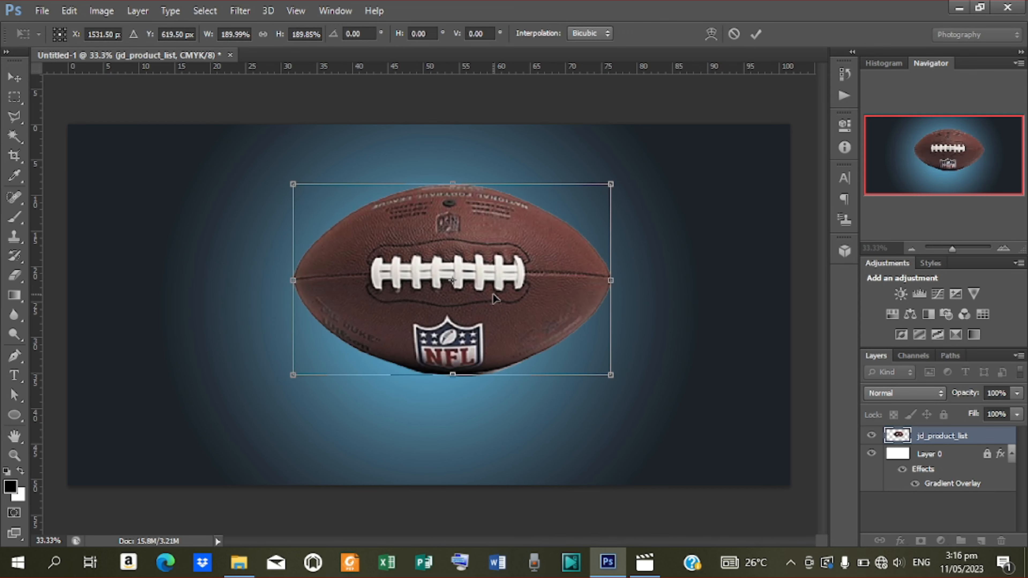
{"action": "left_click", "coordinate": [752, 36]}
Centre the football horizontally on the canvas and nudge it slightly upward.
{"action": "key", "text": "ctrl+a"}
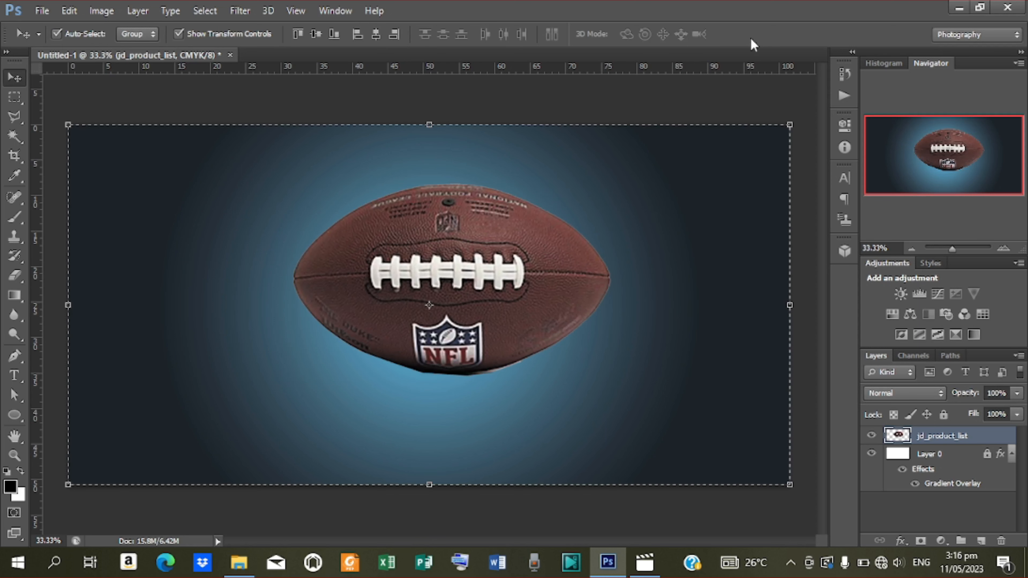
{"action": "left_click", "coordinate": [377, 34]}
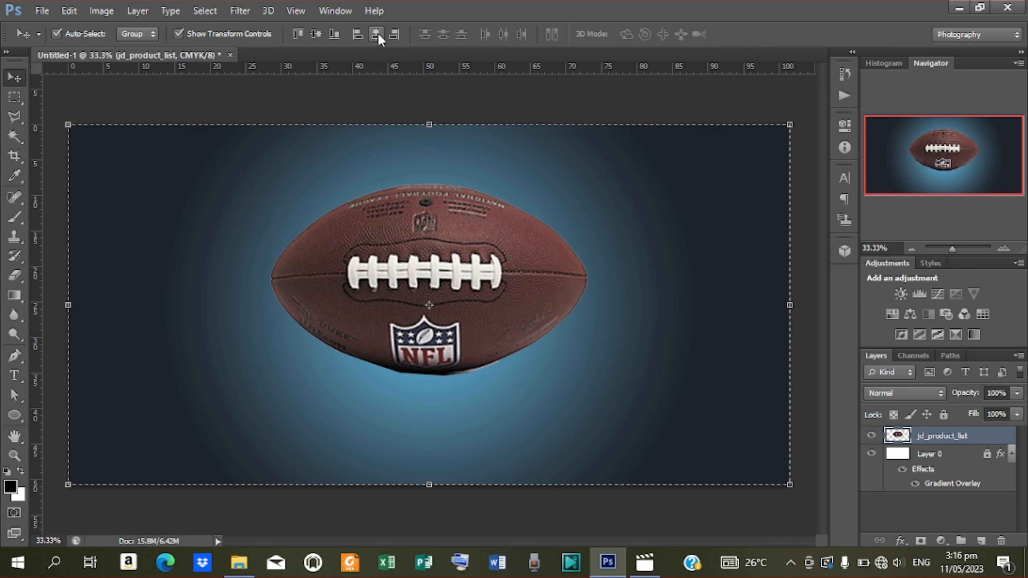
{"action": "key", "text": "ctrl+d"}
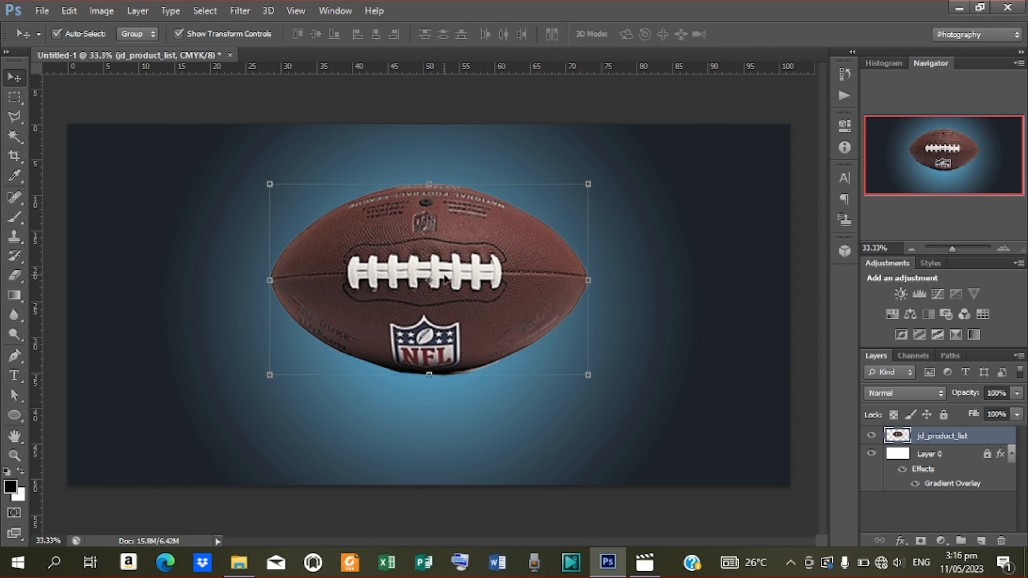
{"action": "key", "text": "shift+Up"}
{"action": "key", "text": "shift+Up"}
{"action": "key", "text": "shift+Up"}
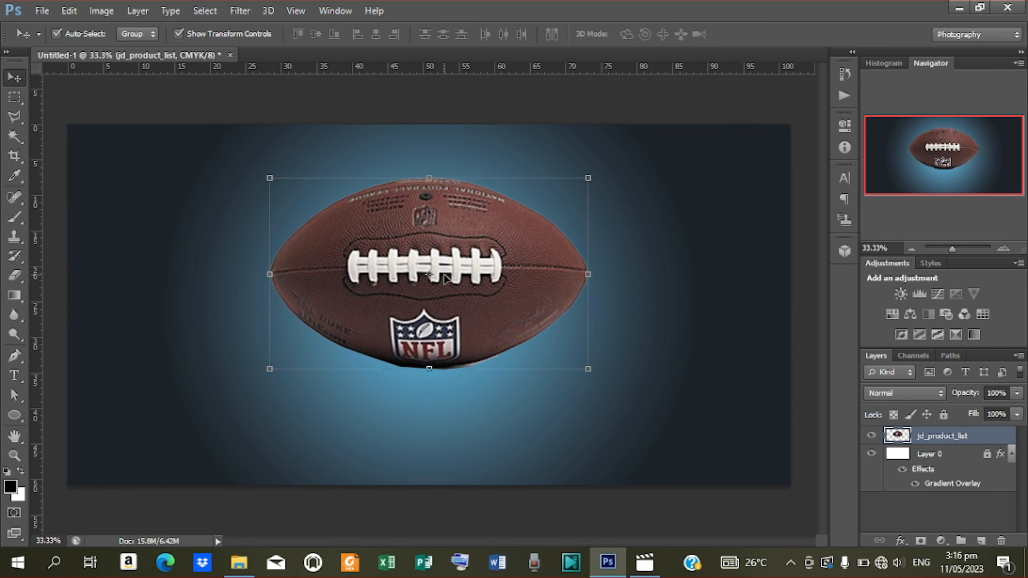
{"action": "key", "text": "Up"}
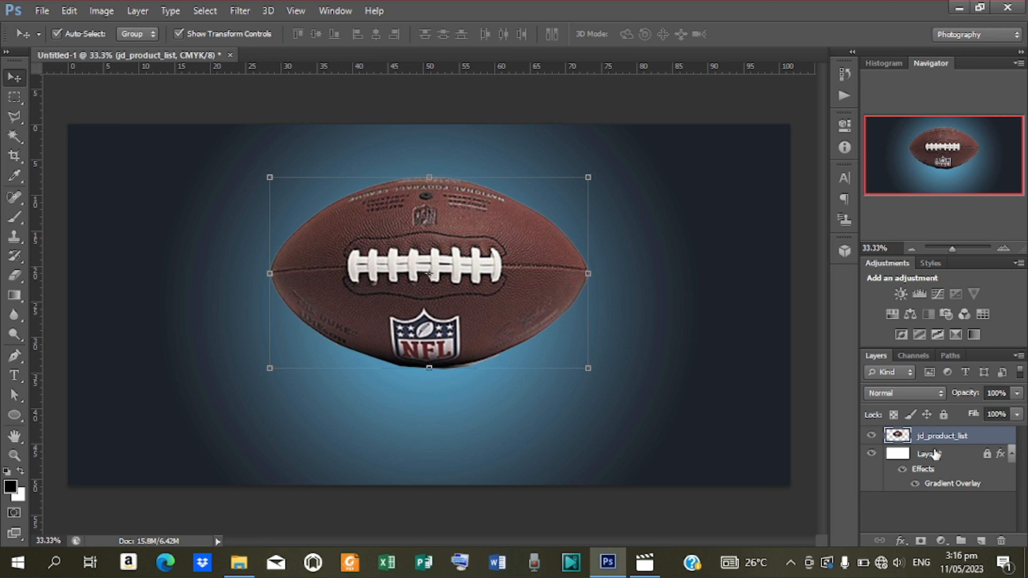
{"action": "left_click", "coordinate": [929, 454]}
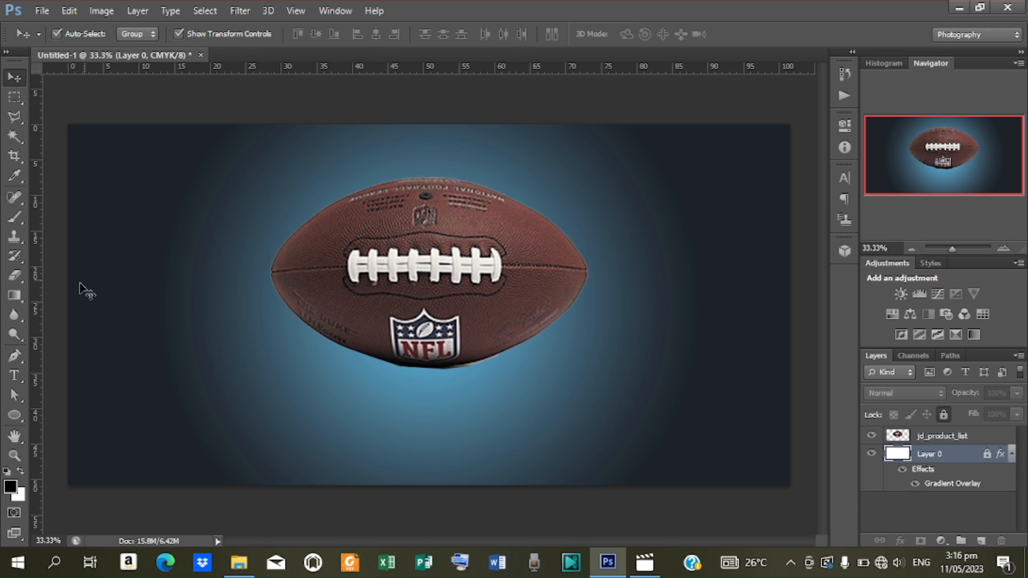
{"action": "left_click", "coordinate": [9, 423]}
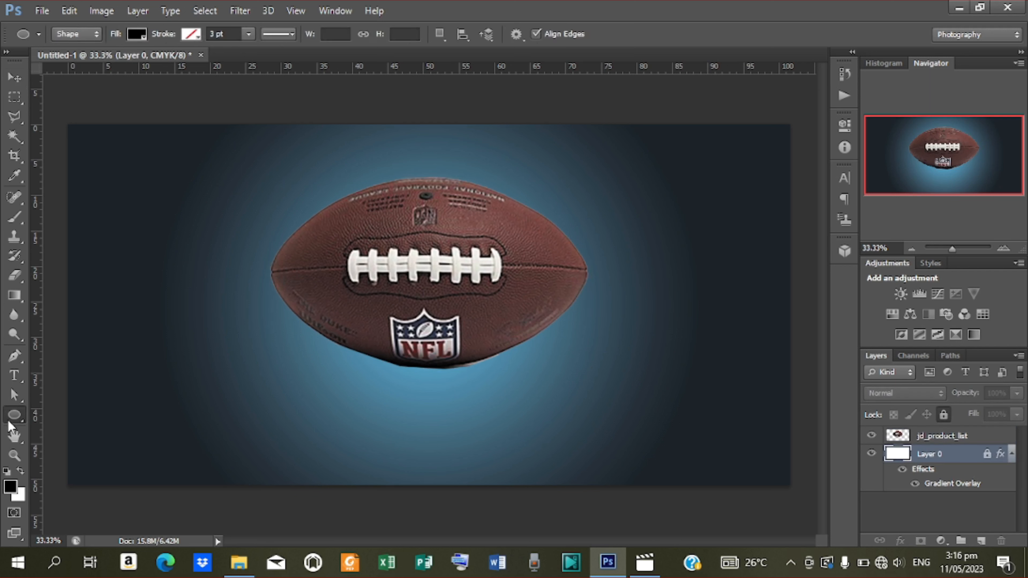
Draw a black ellipse below the football with the Ellipse Tool.
{"action": "right_click", "coordinate": [9, 423]}
{"action": "left_click", "coordinate": [108, 441]}
{"action": "left_click_drag", "start_coordinate": [331, 352], "coordinate": [613, 453]}
Narrow the ellipse to about 85% width, move it up, and centre it horizontally.
{"action": "left_click", "coordinate": [14, 77]}
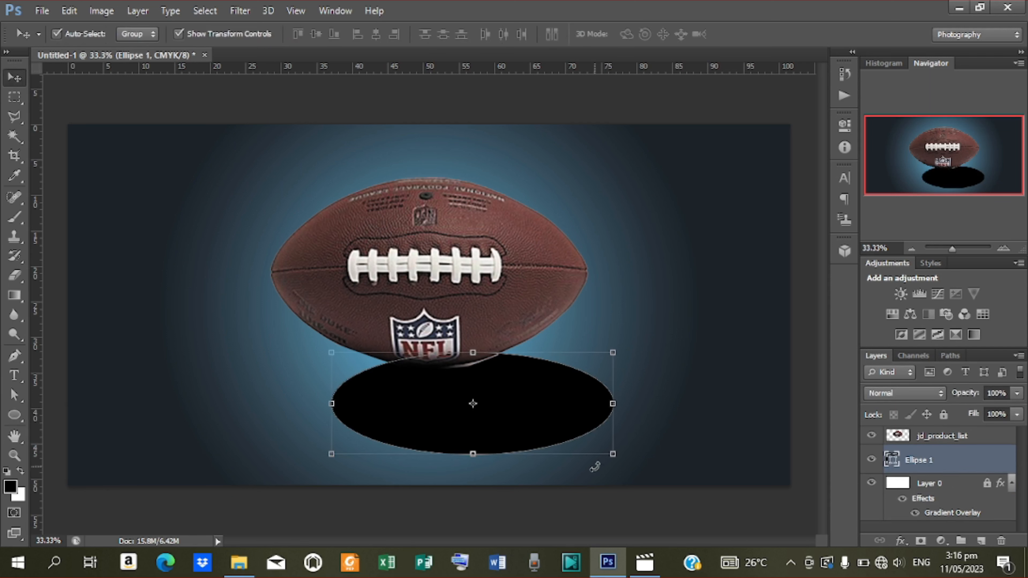
{"action": "left_click_drag", "start_coordinate": [556, 408], "coordinate": [549, 387]}
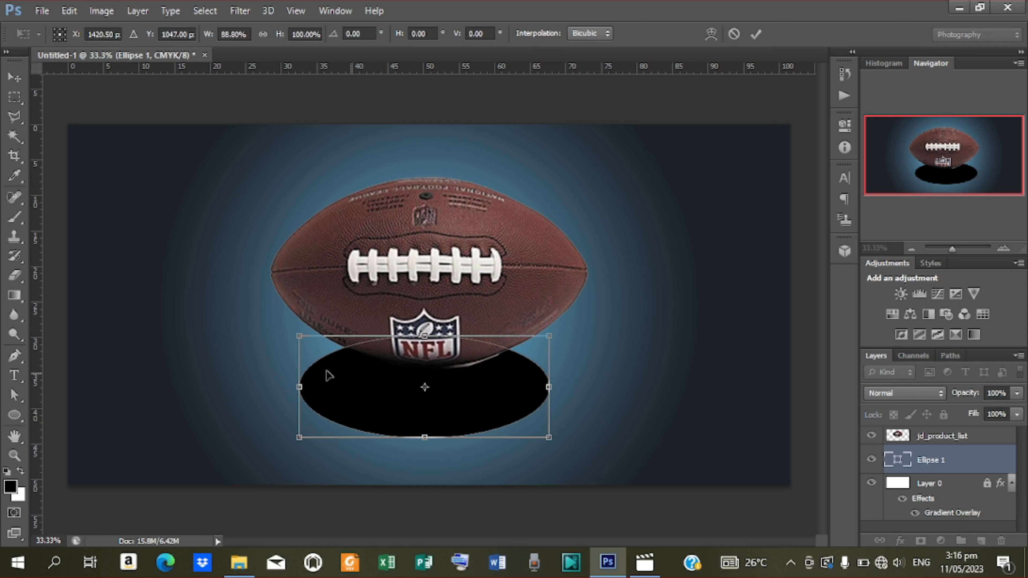
{"action": "left_click_drag", "start_coordinate": [303, 387], "coordinate": [309, 385]}
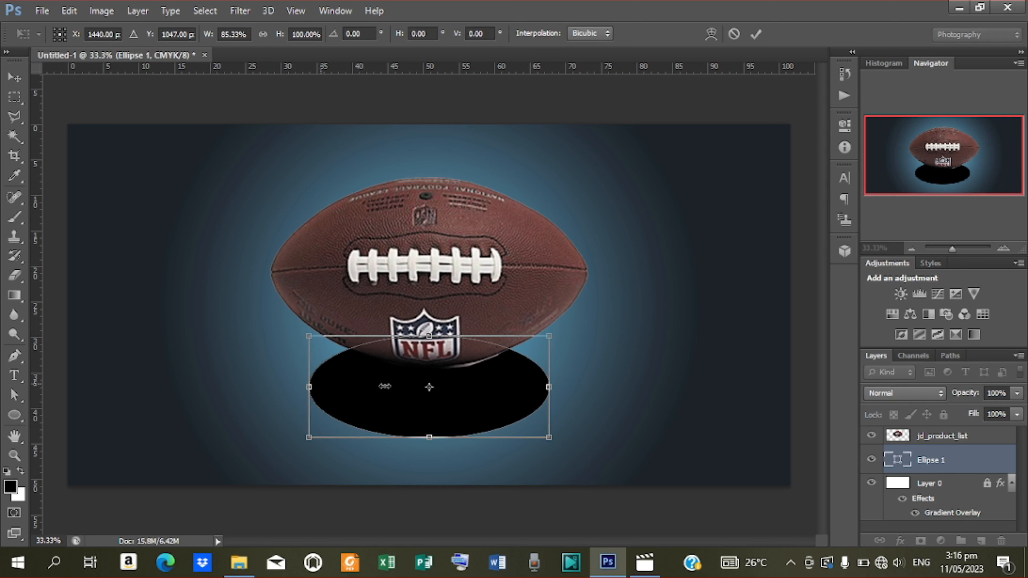
{"action": "left_click_drag", "start_coordinate": [469, 402], "coordinate": [468, 393]}
{"action": "left_click", "coordinate": [755, 36]}
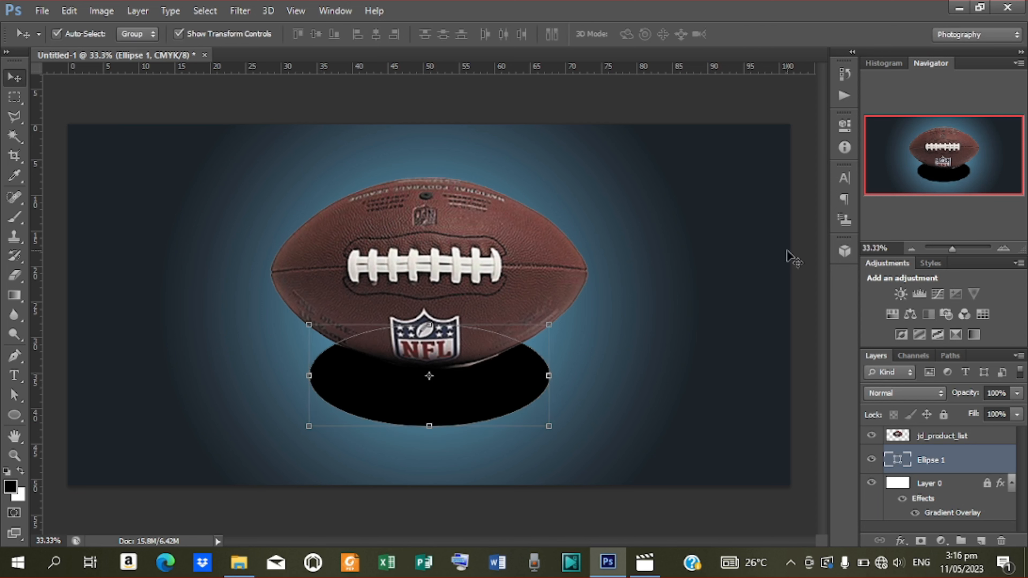
{"action": "key", "text": "ctrl+a"}
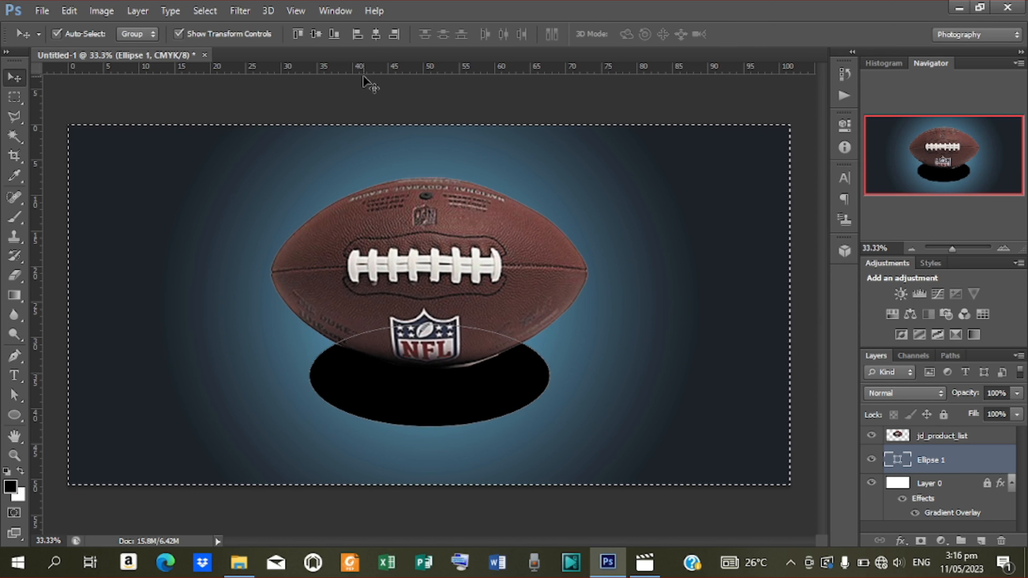
{"action": "left_click", "coordinate": [380, 34]}
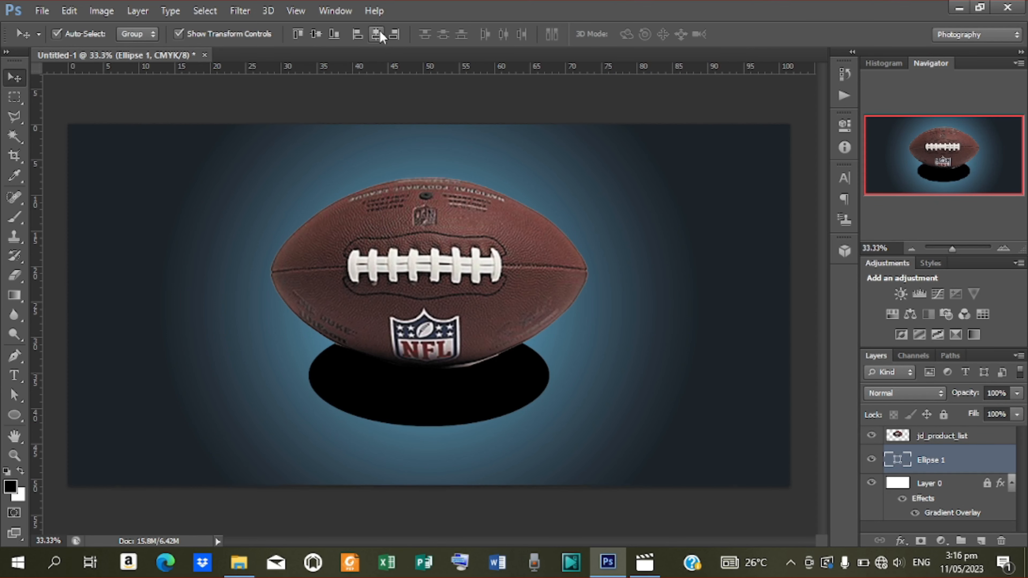
{"action": "key", "text": "ctrl+d"}
Give Ellipse 1 a Gradient Overlay using the dark-to-light blue preset.
{"action": "right_click", "coordinate": [951, 460]}
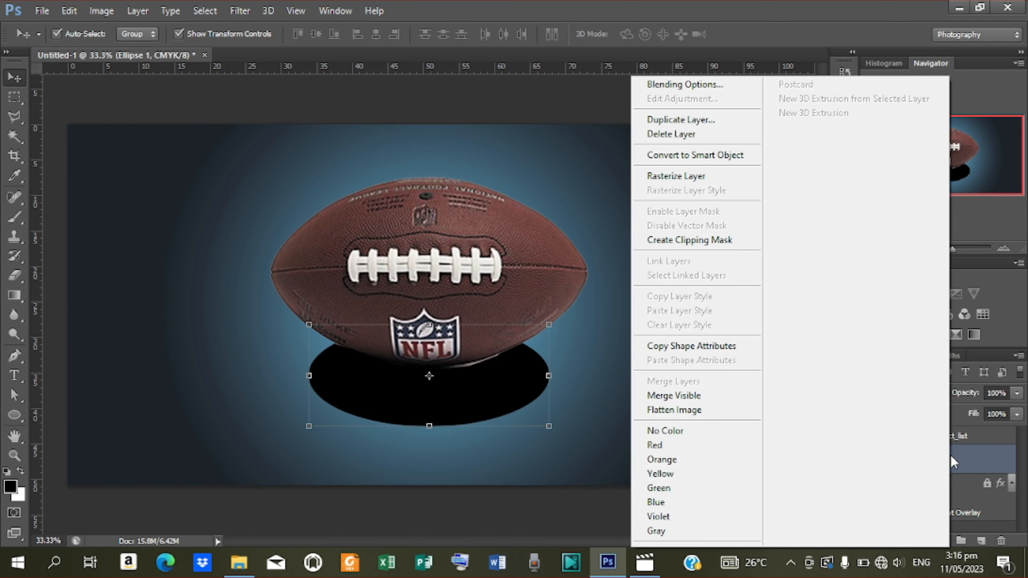
{"action": "left_click", "coordinate": [668, 84]}
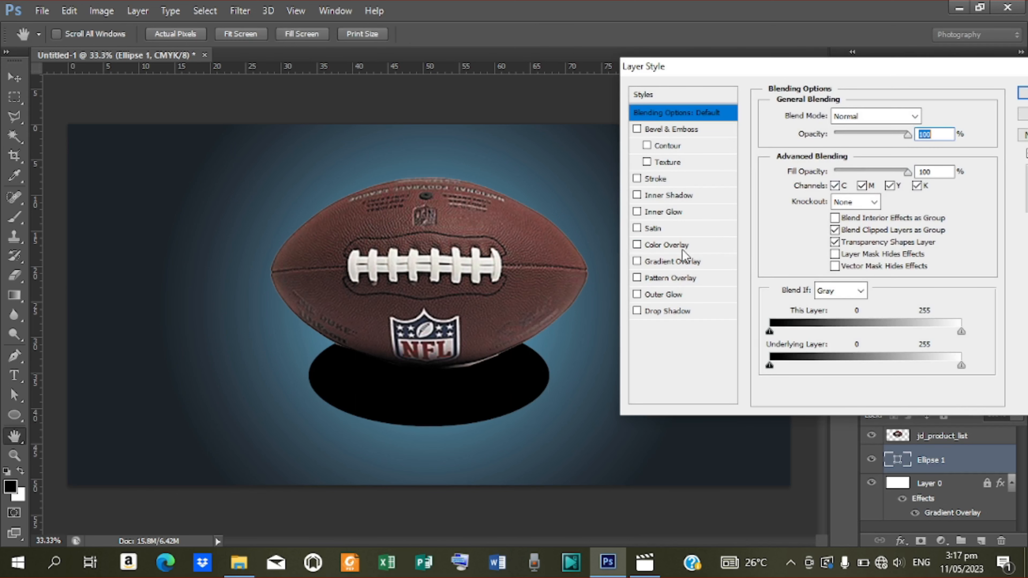
{"action": "left_click", "coordinate": [671, 265]}
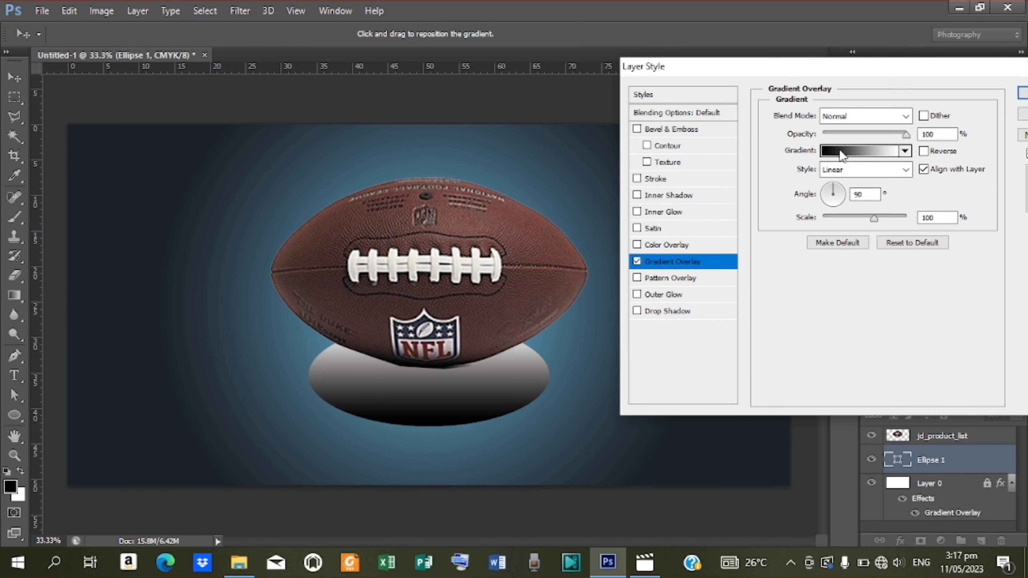
{"action": "left_click", "coordinate": [841, 152]}
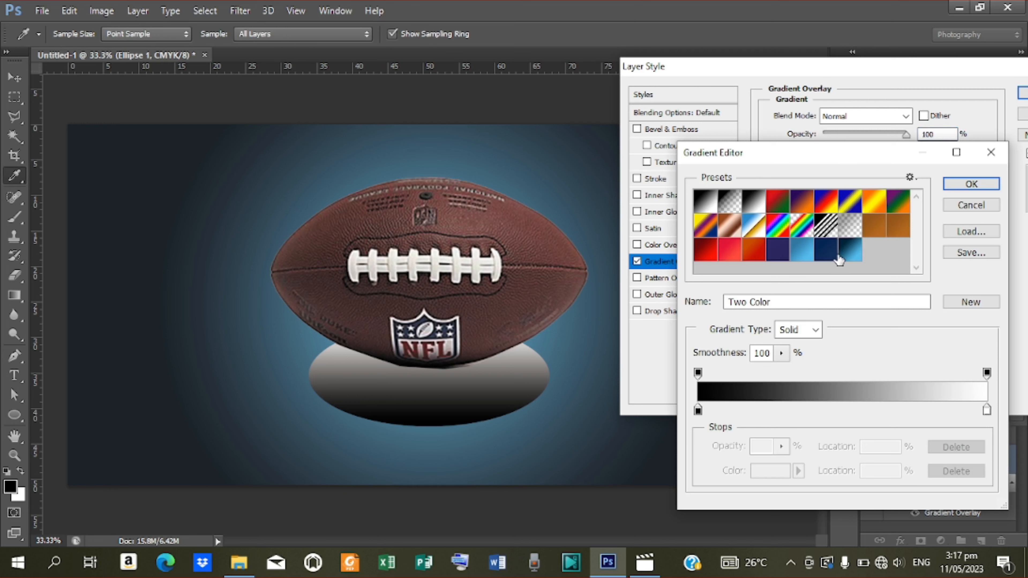
{"action": "left_click", "coordinate": [850, 252]}
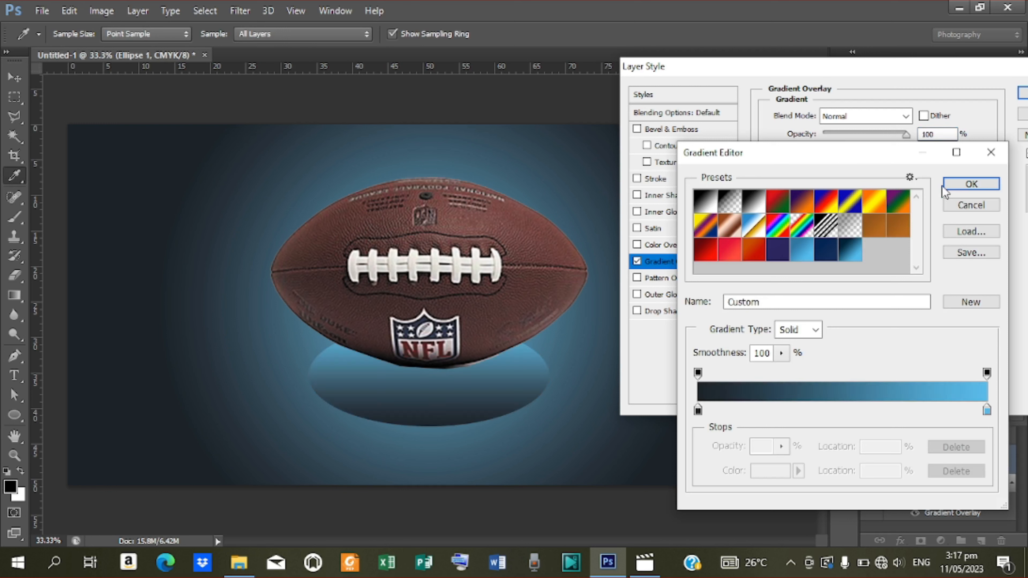
{"action": "left_click", "coordinate": [971, 184]}
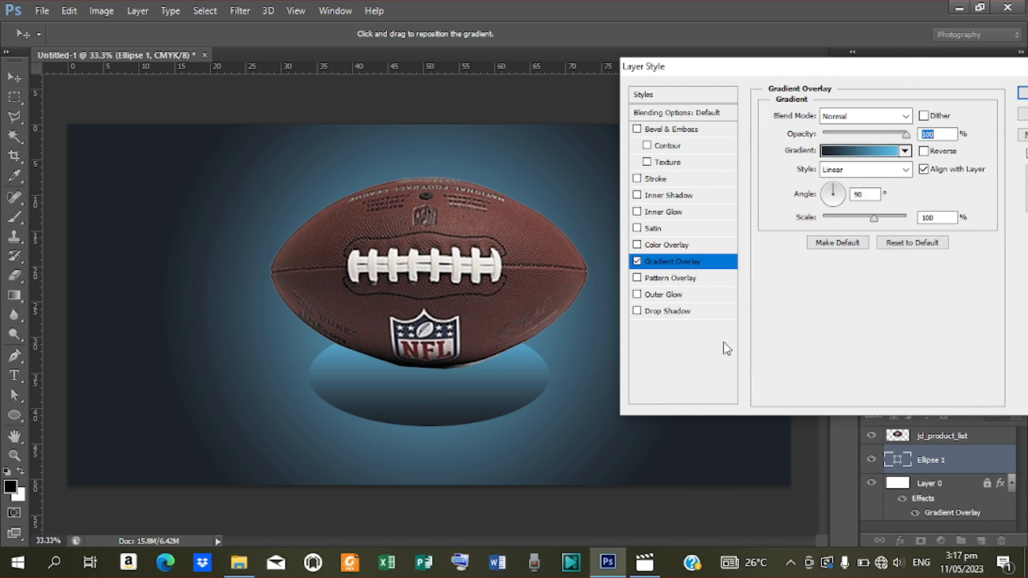
Add a drop shadow to the ellipse with a 360° angle.
{"action": "left_click", "coordinate": [678, 313]}
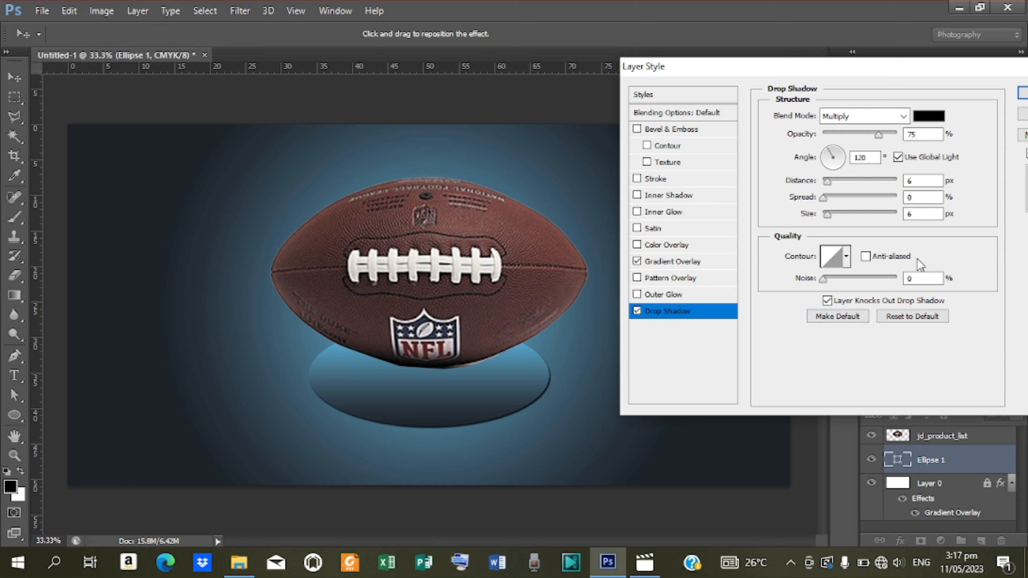
{"action": "double_click", "coordinate": [861, 157]}
{"action": "type", "text": "360"}
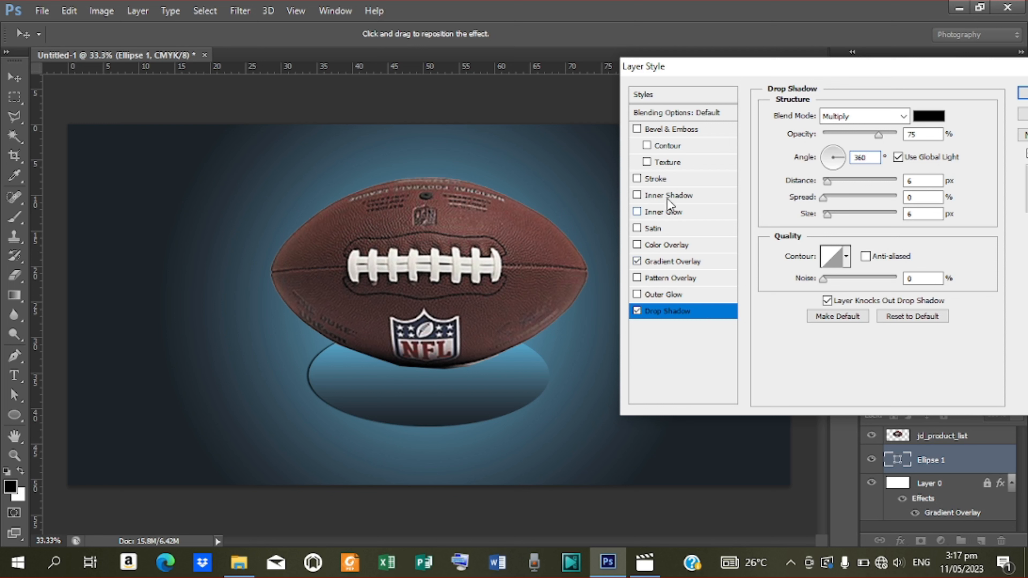
Add a Stroke Emboss bevel at a 90° angle with a different gloss contour, and apply.
{"action": "left_click", "coordinate": [669, 129]}
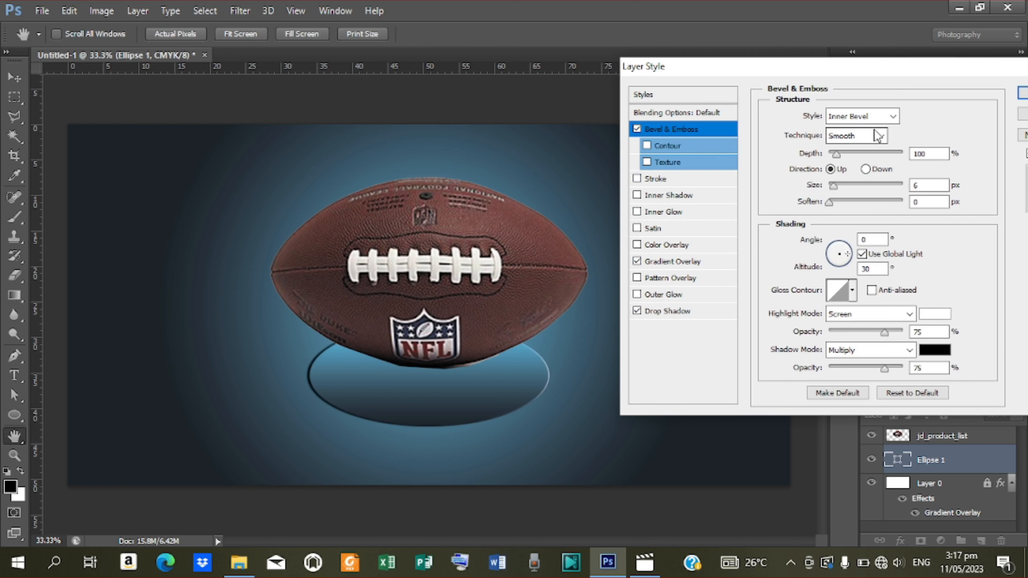
{"action": "left_click", "coordinate": [893, 117]}
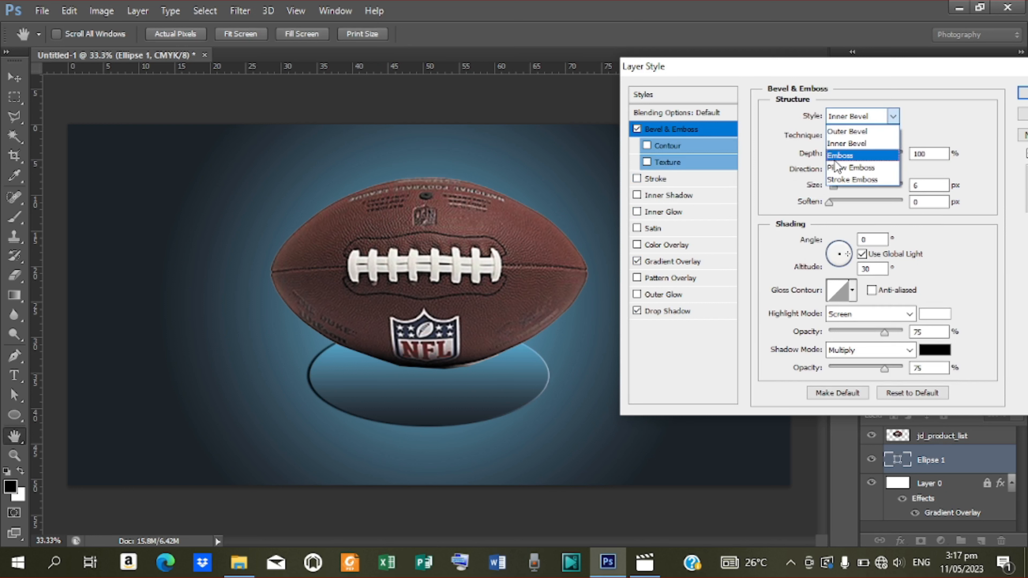
{"action": "left_click", "coordinate": [860, 180]}
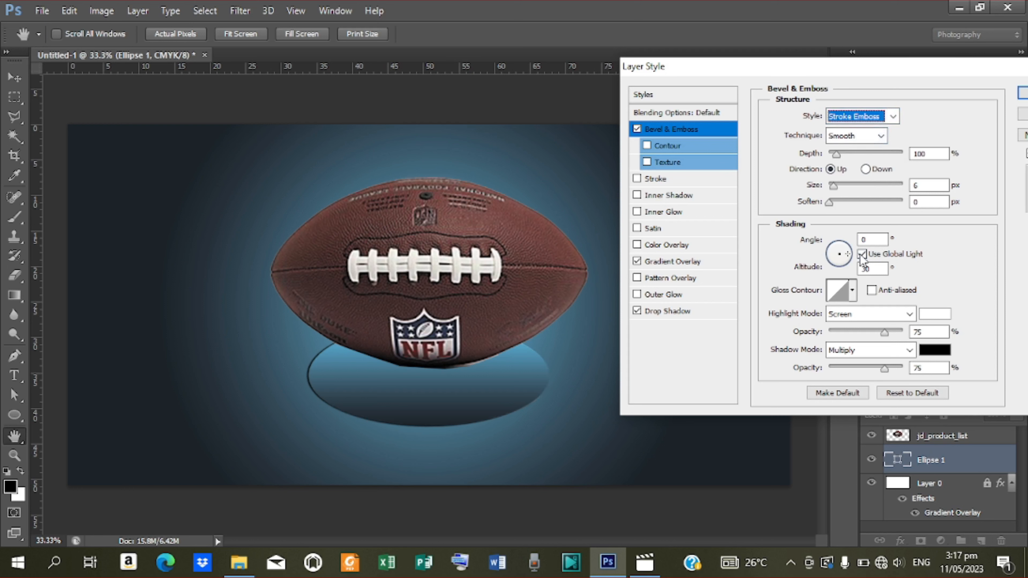
{"action": "double_click", "coordinate": [872, 240]}
{"action": "type", "text": "90"}
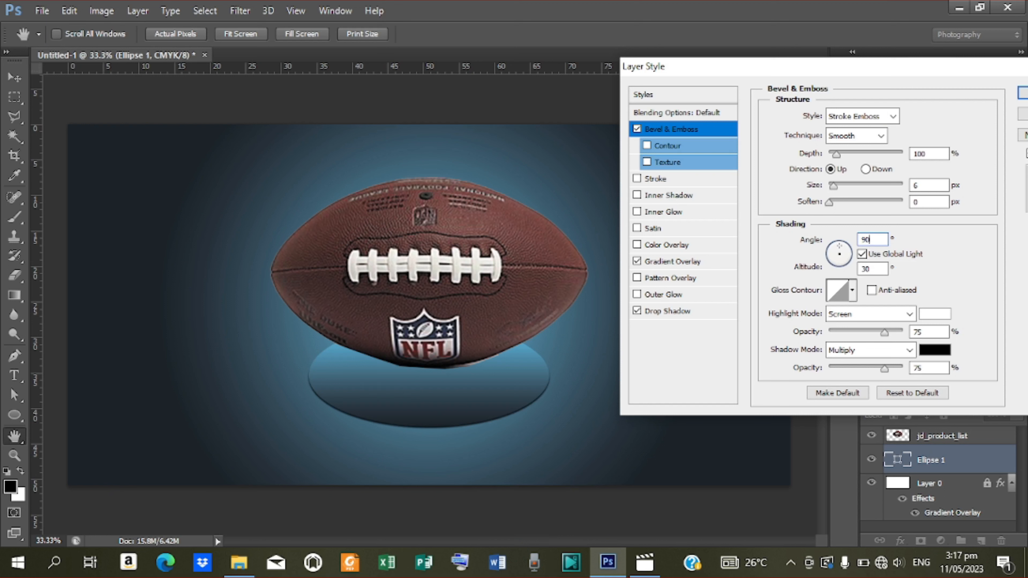
{"action": "left_click", "coordinate": [852, 292]}
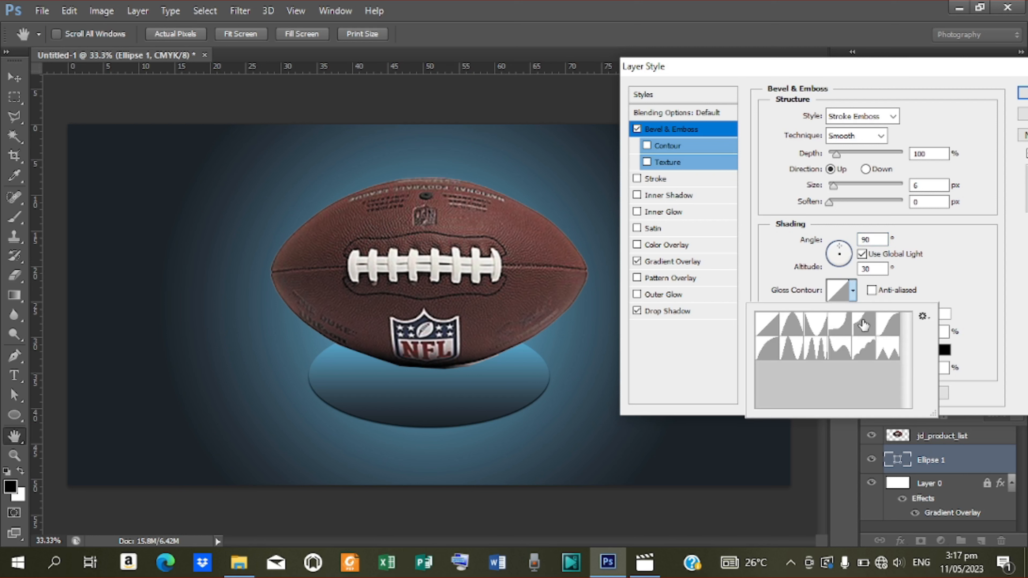
{"action": "left_click", "coordinate": [888, 324]}
{"action": "left_click", "coordinate": [1023, 93]}
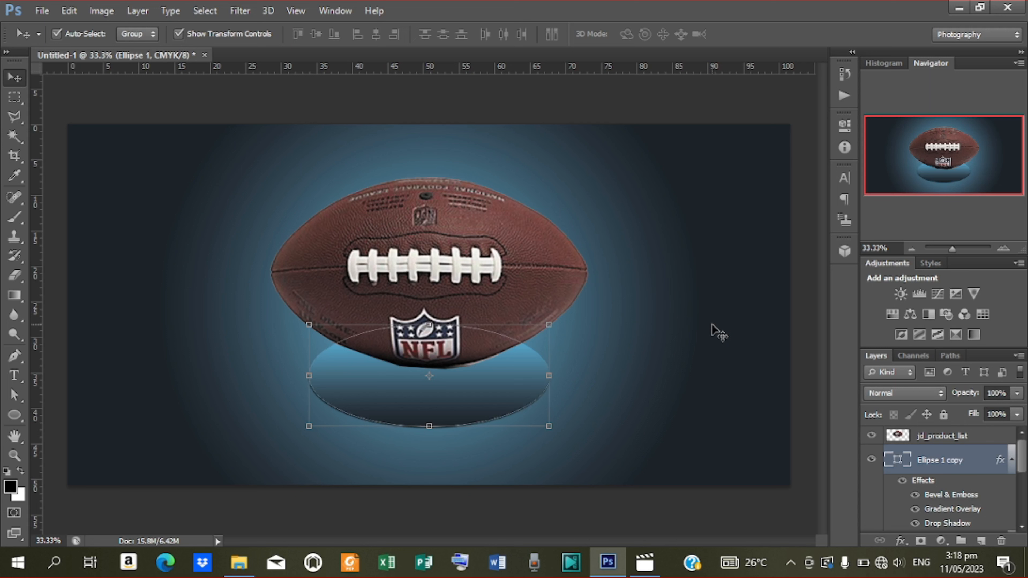
Duplicate the ellipse, enlarge the copy, and place it beneath the original, nudged down.
{"action": "key", "text": "ctrl+j"}
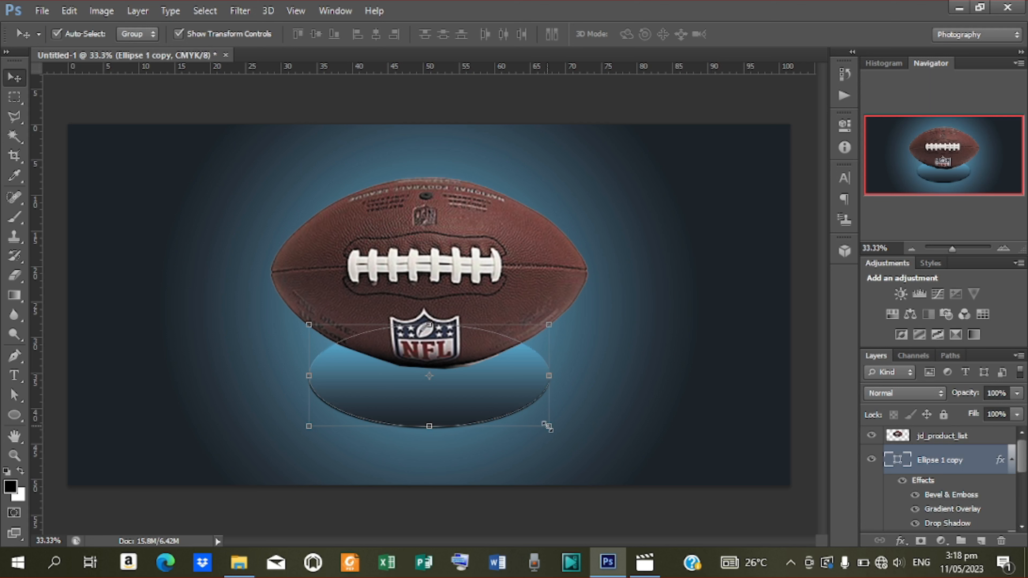
{"action": "left_click_drag", "start_coordinate": [547, 426], "coordinate": [571, 452]}
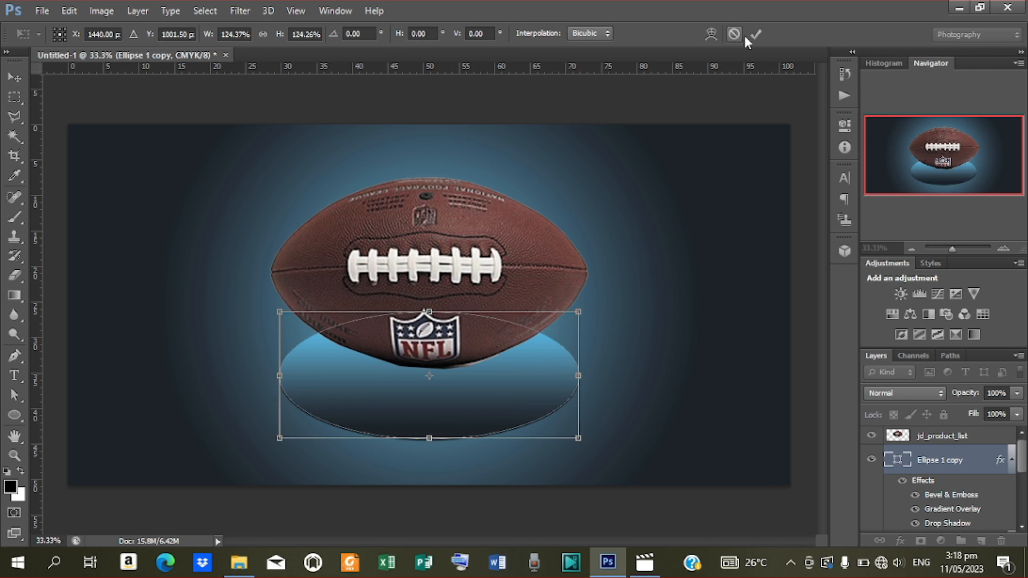
{"action": "left_click", "coordinate": [756, 34]}
{"action": "left_click_drag", "start_coordinate": [924, 461], "coordinate": [940, 486]}
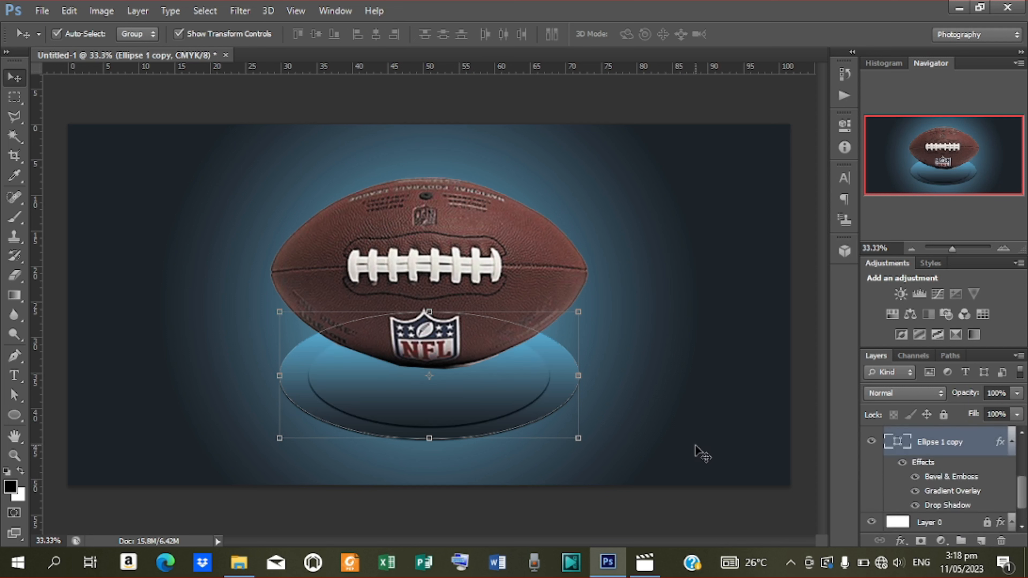
{"action": "key", "text": "Down"}
{"action": "key", "text": "Down"}
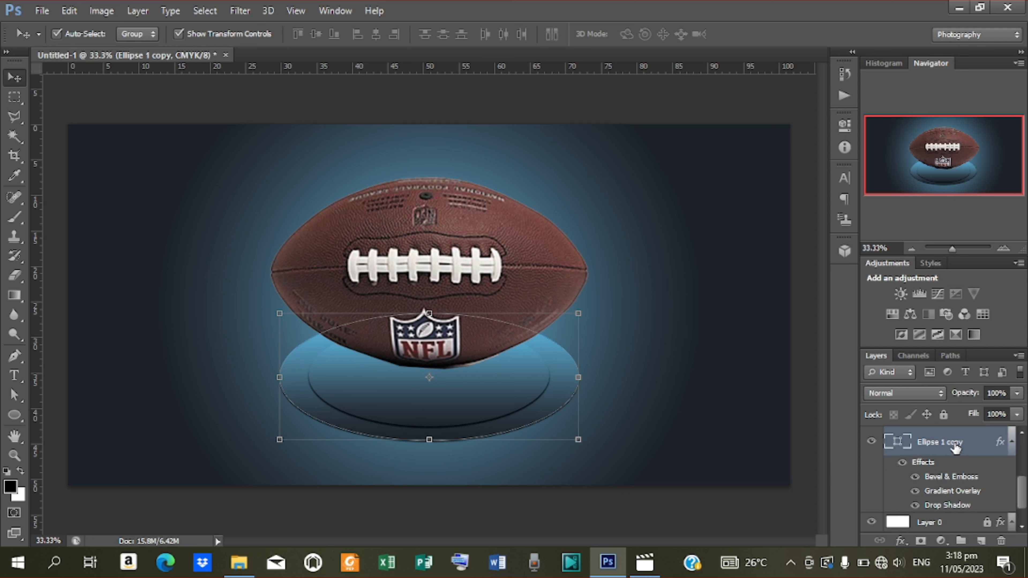
Make a second, larger copy (about 116%) and stack it below the first copy.
{"action": "key", "text": "ctrl+j"}
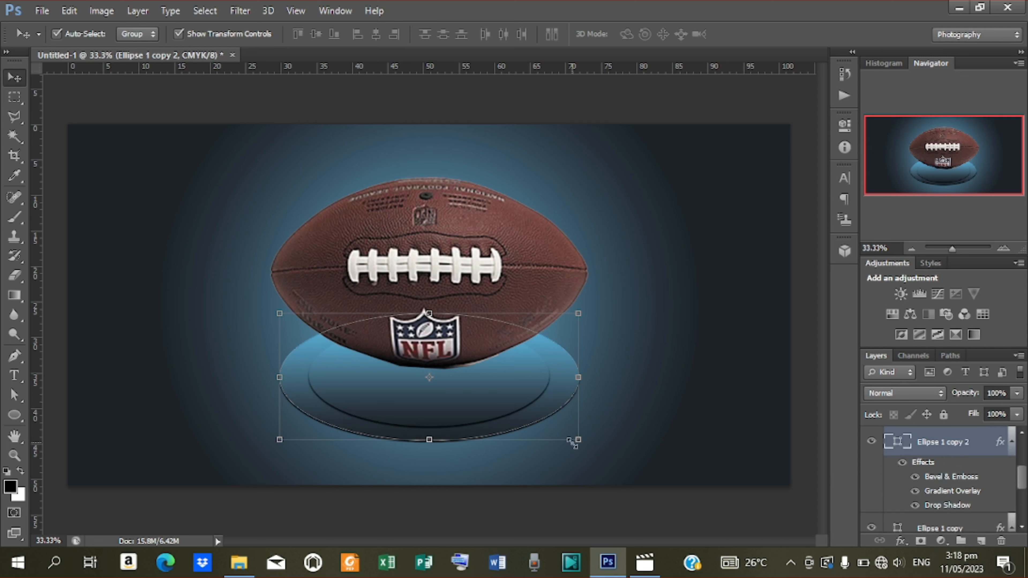
{"action": "left_click_drag", "start_coordinate": [578, 441], "coordinate": [599, 461]}
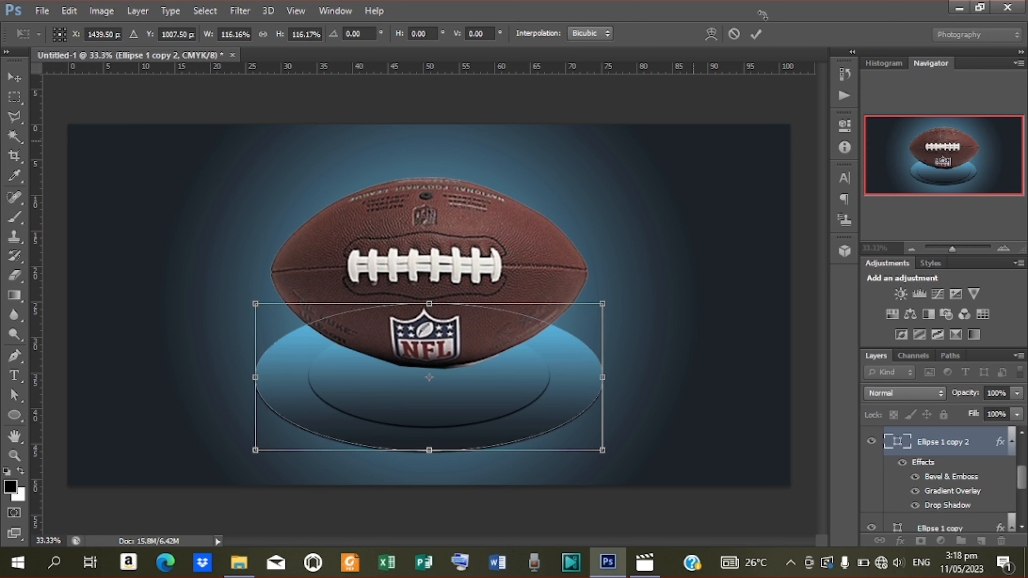
{"action": "left_click", "coordinate": [755, 34]}
{"action": "left_click_drag", "start_coordinate": [941, 454], "coordinate": [930, 433]}
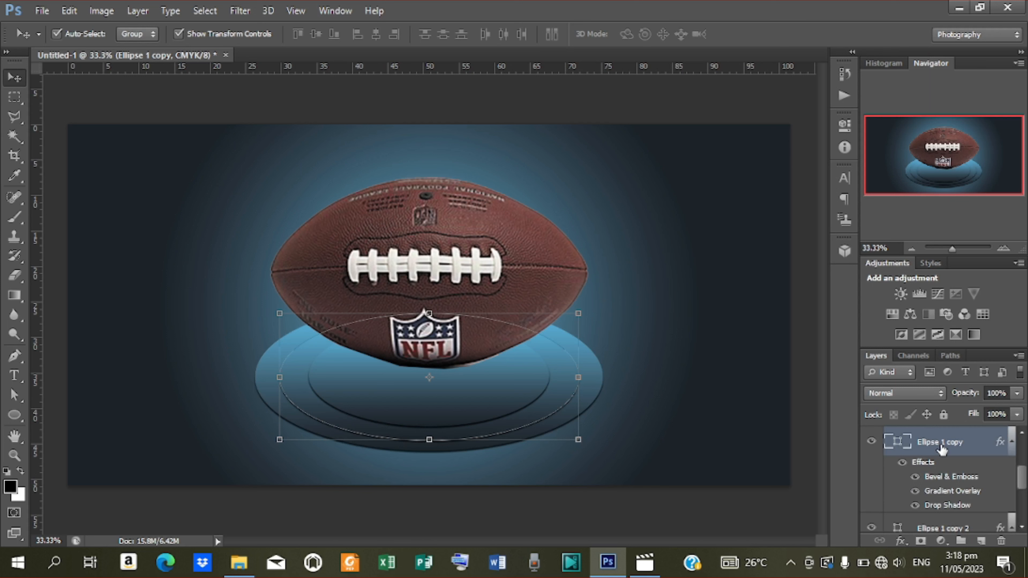
Duplicate Ellipse 1 copy 2, enlarge it about 109%, and stack it lowest above Layer 0.
{"action": "scroll", "coordinate": [940, 449], "scroll_direction": "up", "scroll_amount": 3}
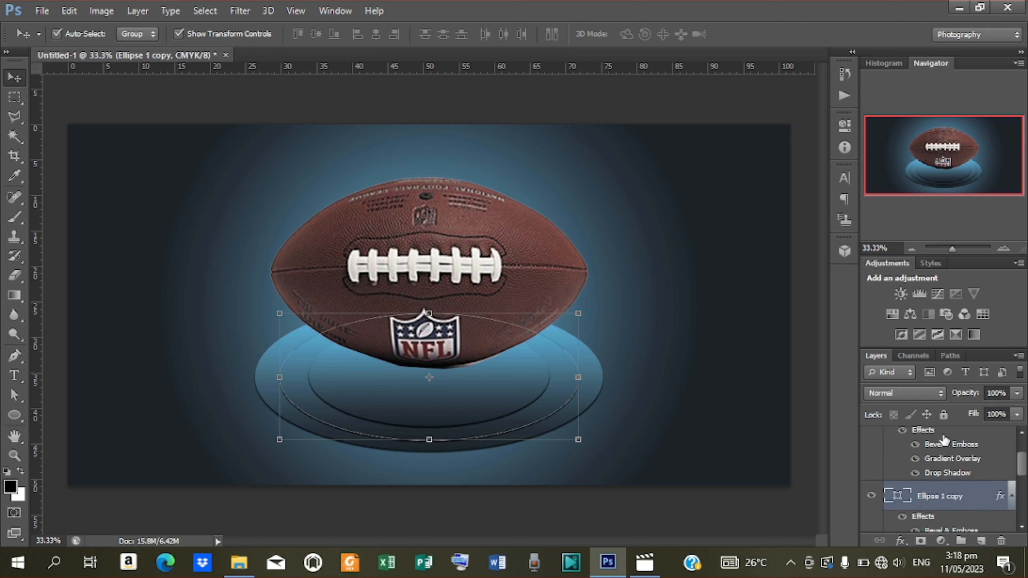
{"action": "scroll", "coordinate": [943, 439], "scroll_direction": "down", "scroll_amount": 3}
{"action": "left_click", "coordinate": [942, 438]}
{"action": "left_click", "coordinate": [937, 462]}
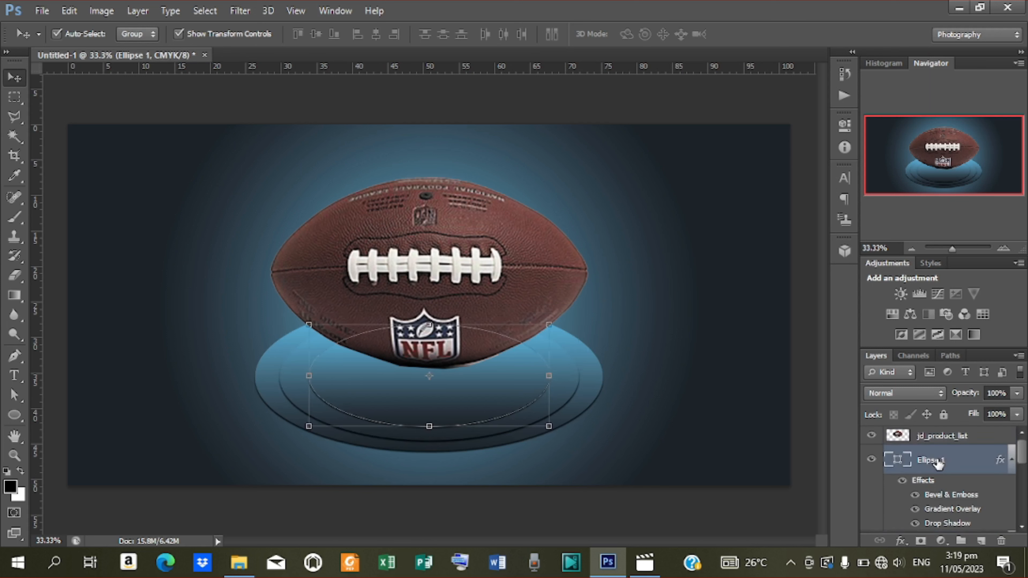
{"action": "scroll", "coordinate": [937, 464], "scroll_direction": "down", "scroll_amount": 2}
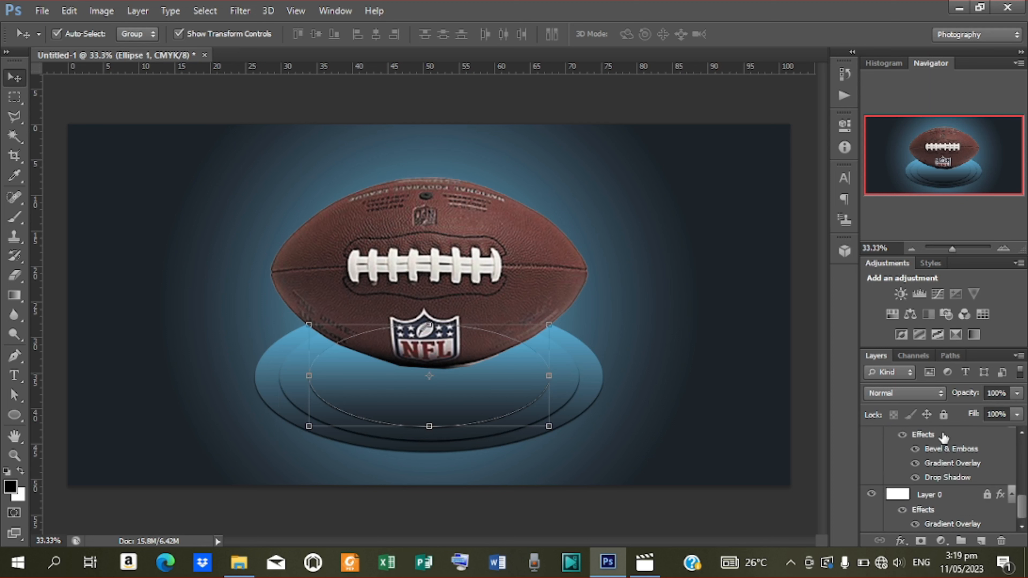
{"action": "scroll", "coordinate": [943, 437], "scroll_direction": "up", "scroll_amount": 1}
{"action": "left_click", "coordinate": [943, 437]}
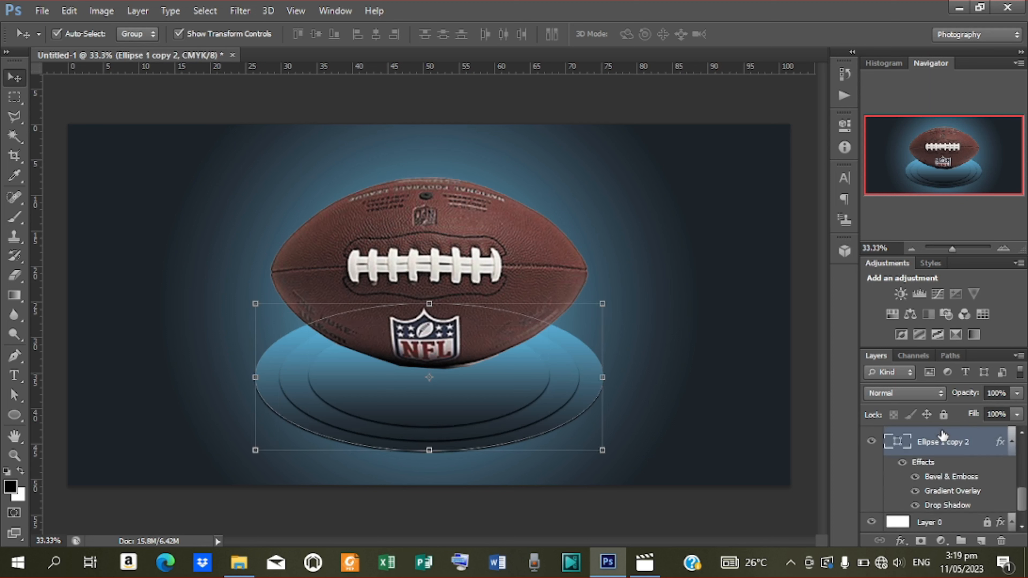
{"action": "key", "text": "ctrl+j"}
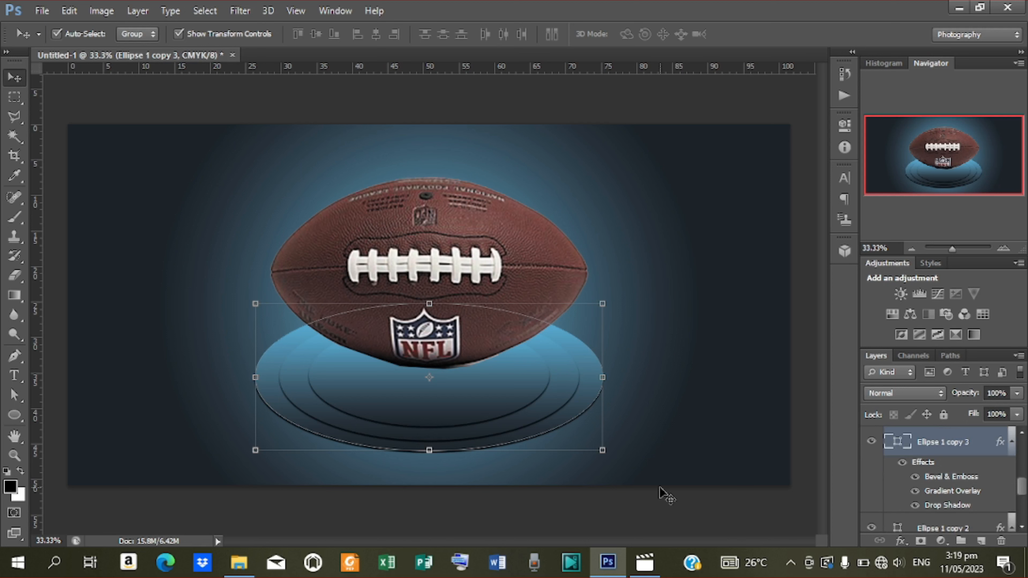
{"action": "left_click_drag", "start_coordinate": [601, 449], "coordinate": [613, 464]}
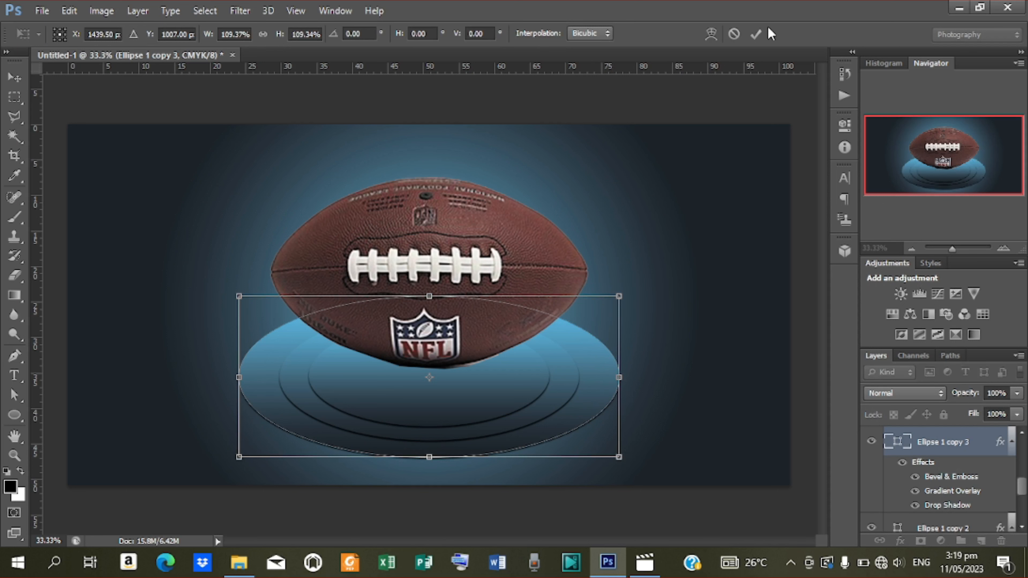
{"action": "left_click", "coordinate": [755, 34]}
{"action": "left_click_drag", "start_coordinate": [934, 445], "coordinate": [921, 450]}
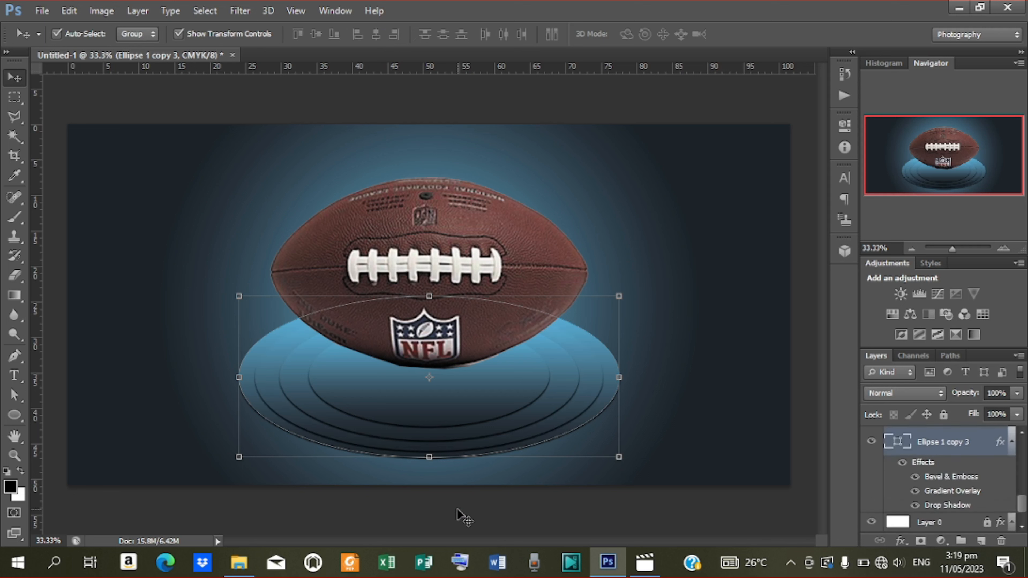
{"action": "left_click", "coordinate": [463, 517]}
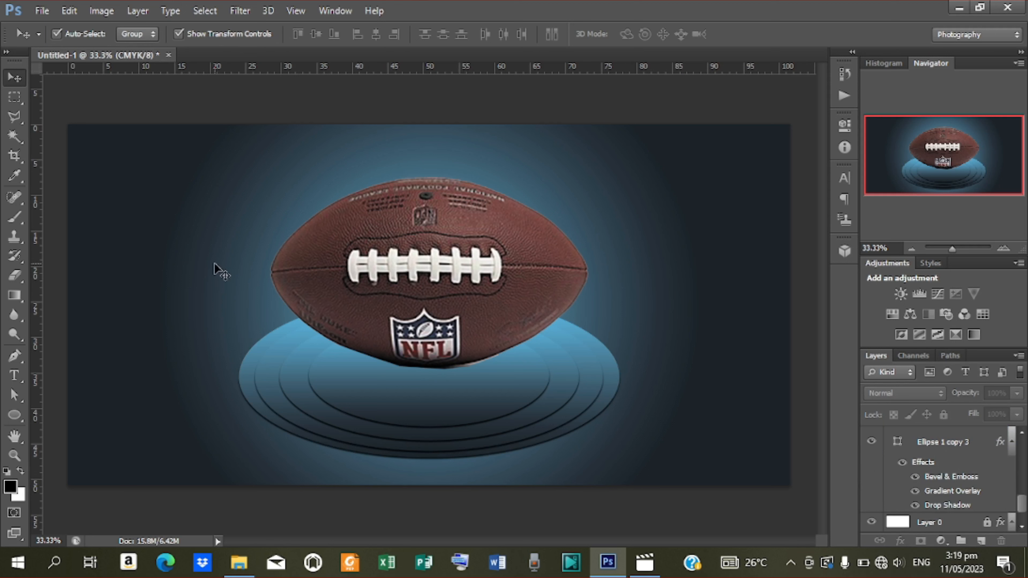
Type the heading 'SUCCES CREATIVE' at the banner's upper left and commit it.
{"action": "key", "text": "t"}
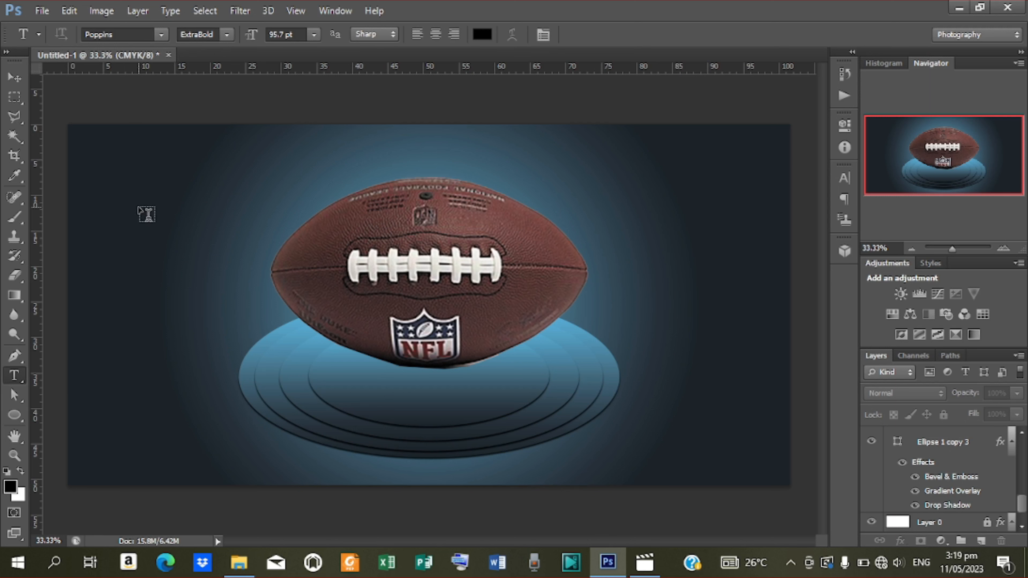
{"action": "left_click", "coordinate": [140, 209]}
{"action": "type", "text": "succes crea"}
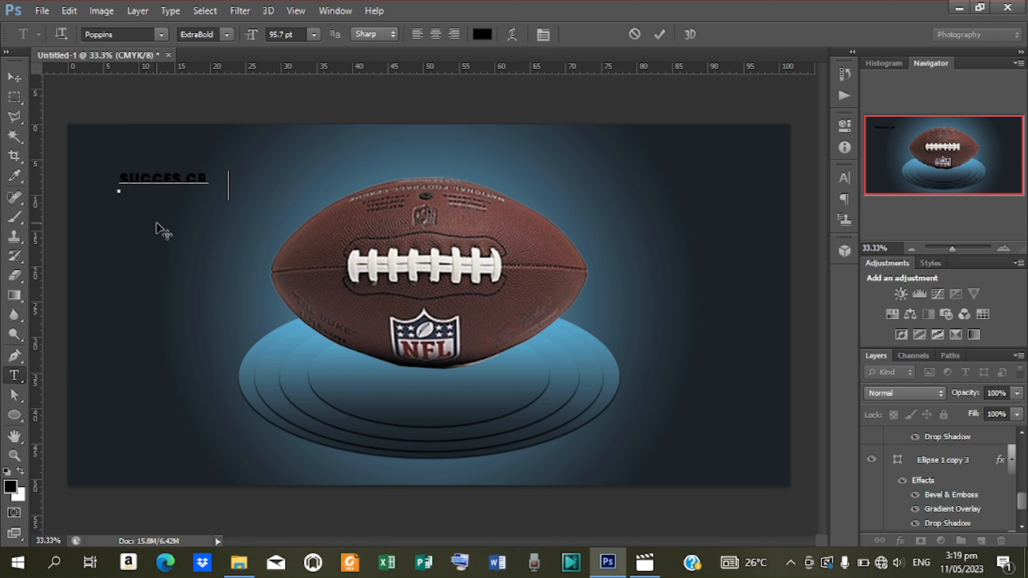
{"action": "key", "text": "BackSpace"}
{"action": "type", "text": "t"}
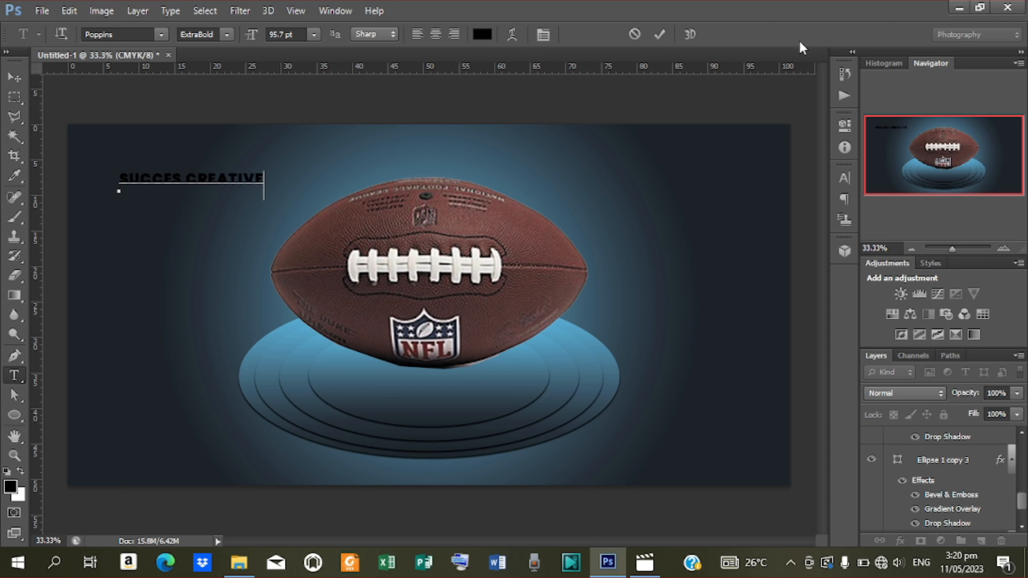
{"action": "left_click", "coordinate": [662, 34]}
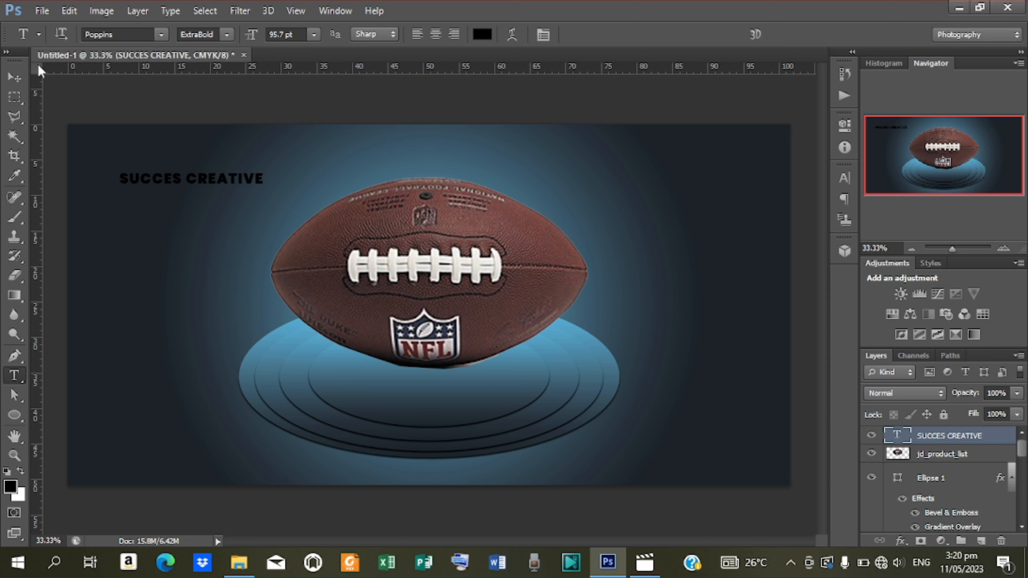
Start a transform on the heading, then cancel it.
{"action": "left_click", "coordinate": [15, 77]}
{"action": "left_click", "coordinate": [191, 192]}
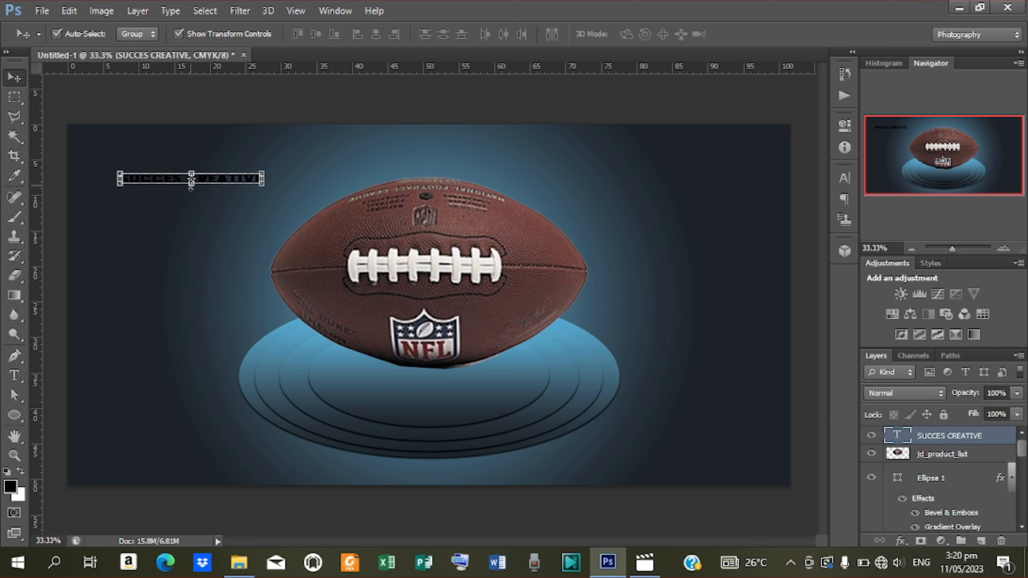
{"action": "left_click_drag", "start_coordinate": [191, 189], "coordinate": [192, 191]}
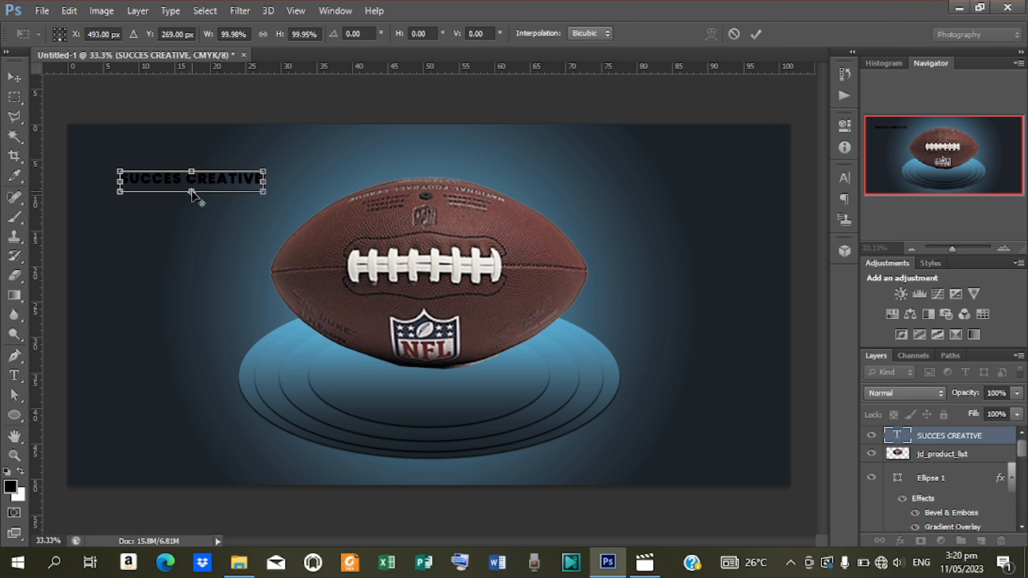
{"action": "key", "text": "Escape"}
{"action": "key", "text": "ctrl+t"}
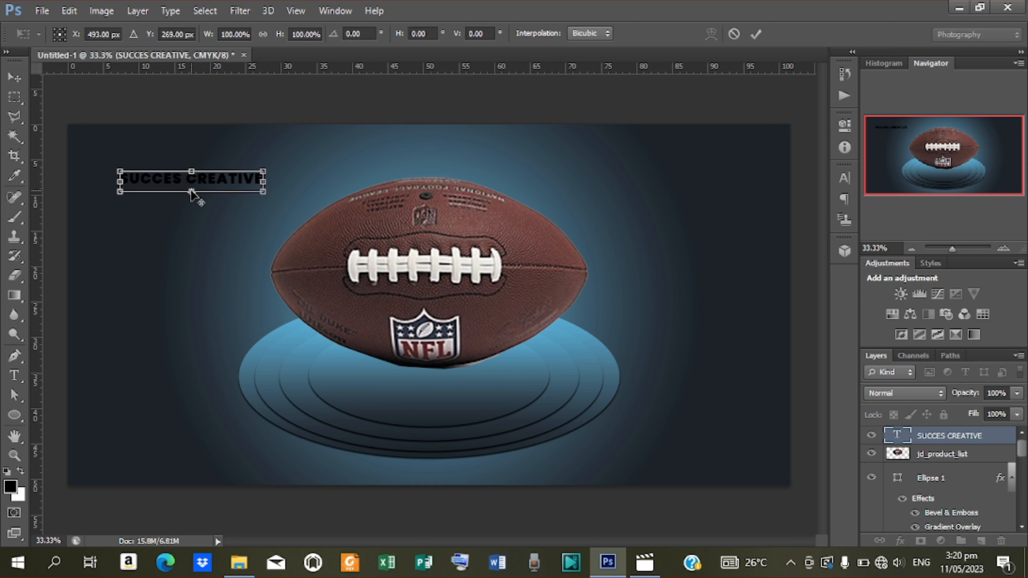
{"action": "key", "text": "Return"}
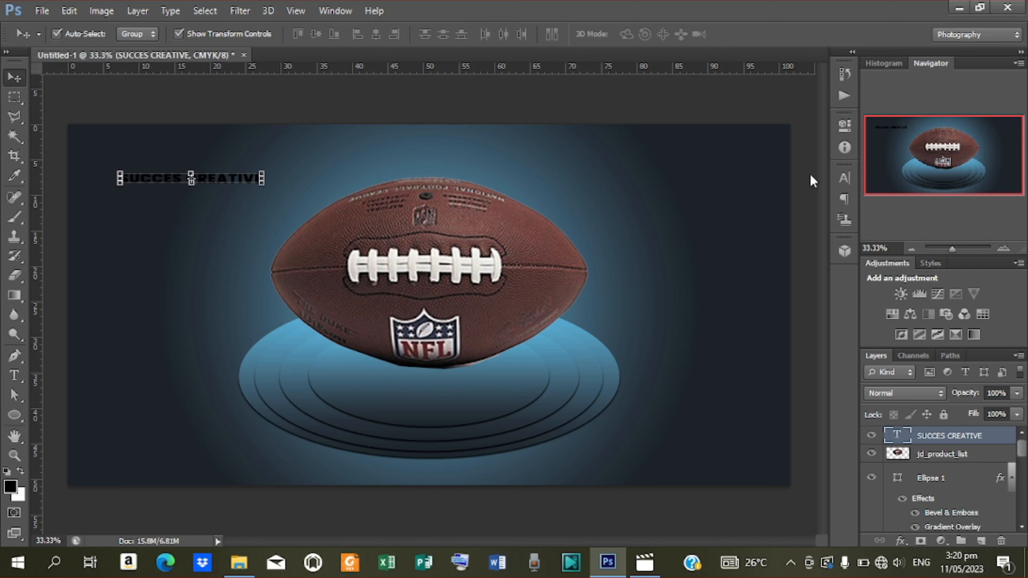
Set the heading's vertical scale to 121% and enlarge it to about 153% × 140%.
{"action": "left_click", "coordinate": [844, 180]}
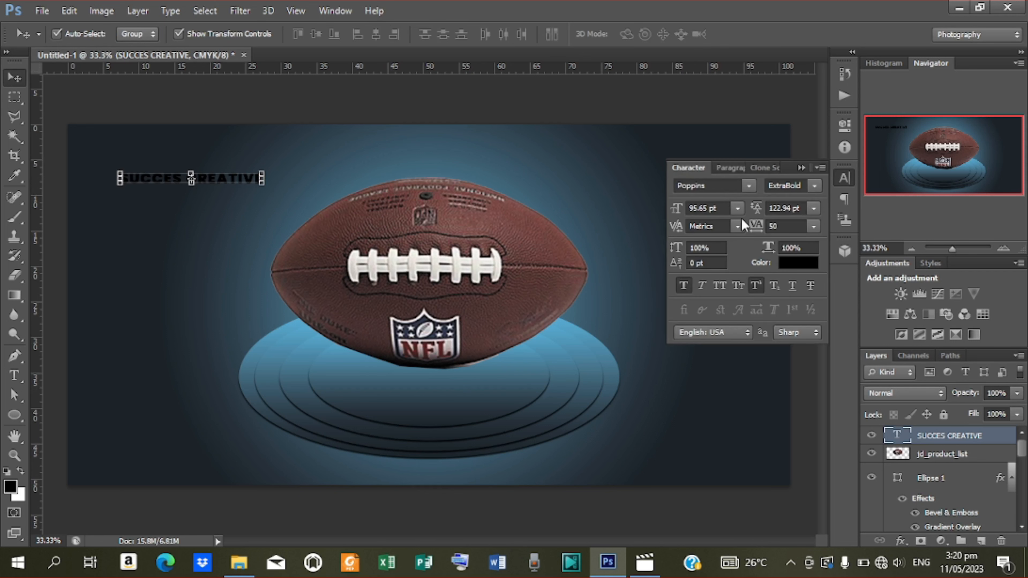
{"action": "left_click_drag", "start_coordinate": [680, 248], "coordinate": [679, 252]}
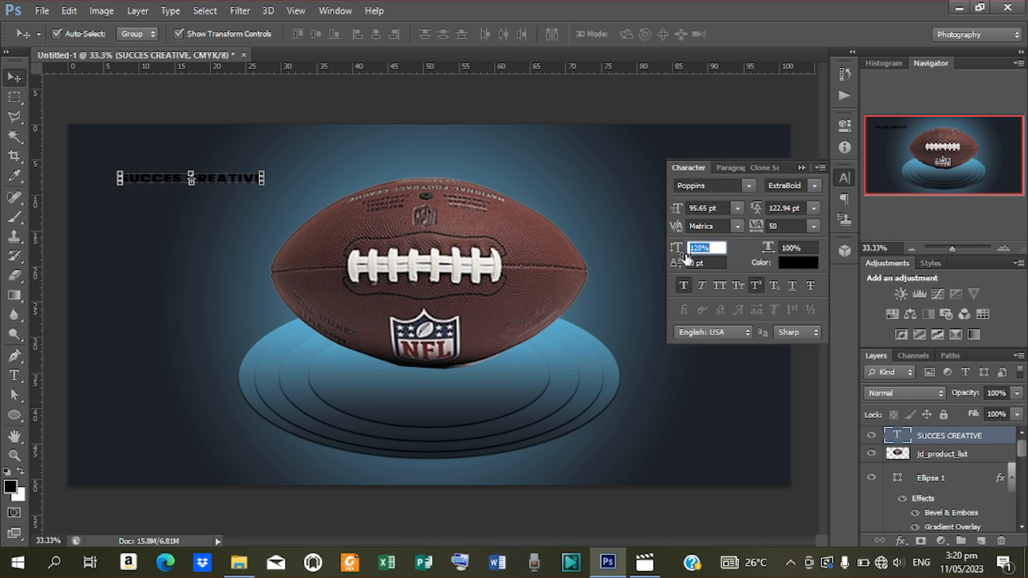
{"action": "left_click_drag", "start_coordinate": [686, 257], "coordinate": [688, 257]}
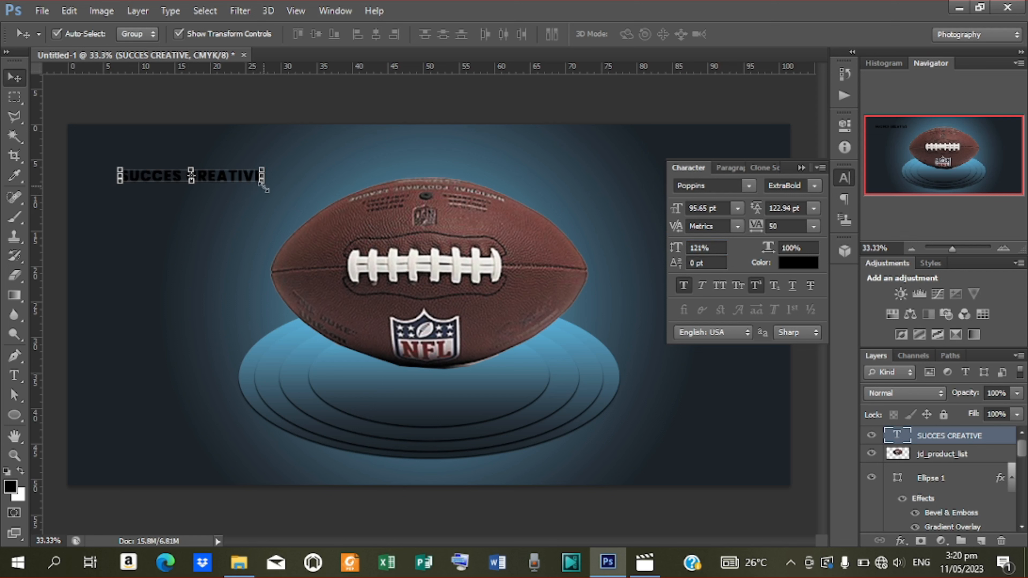
{"action": "mouse_move", "coordinate": [265, 186]}
{"action": "left_mouse_down"}
{"action": "mouse_move", "coordinate": [294, 221]}
{"action": "mouse_move", "coordinate": [311, 222]}
{"action": "mouse_move", "coordinate": [260, 179]}
{"action": "mouse_move", "coordinate": [269, 174]}
{"action": "left_mouse_up"}
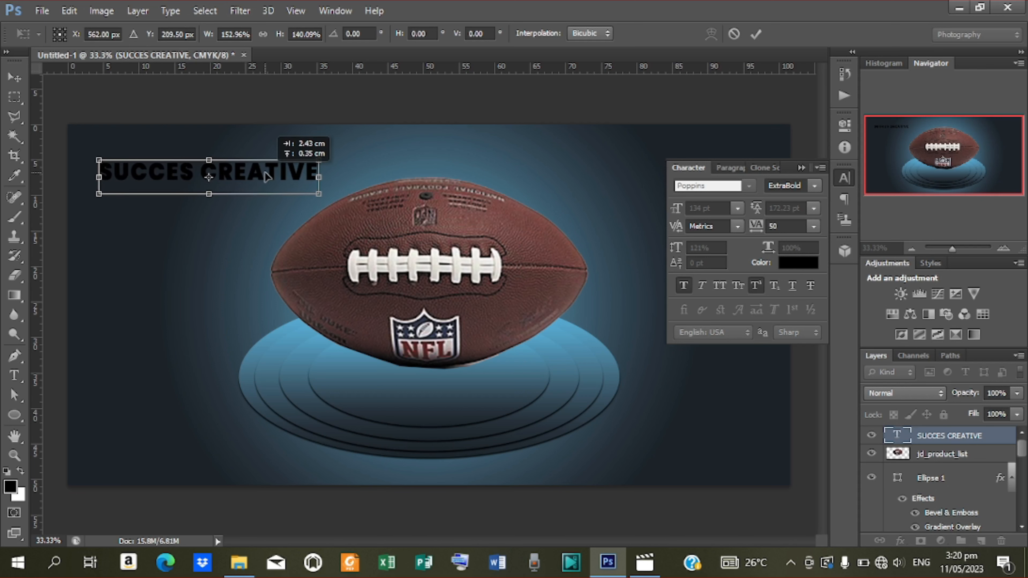
{"action": "left_click", "coordinate": [756, 34]}
Add a Gradient Overlay to the SUCCES CREATIVE heading running from dark blue to light blue.
{"action": "right_click", "coordinate": [935, 437]}
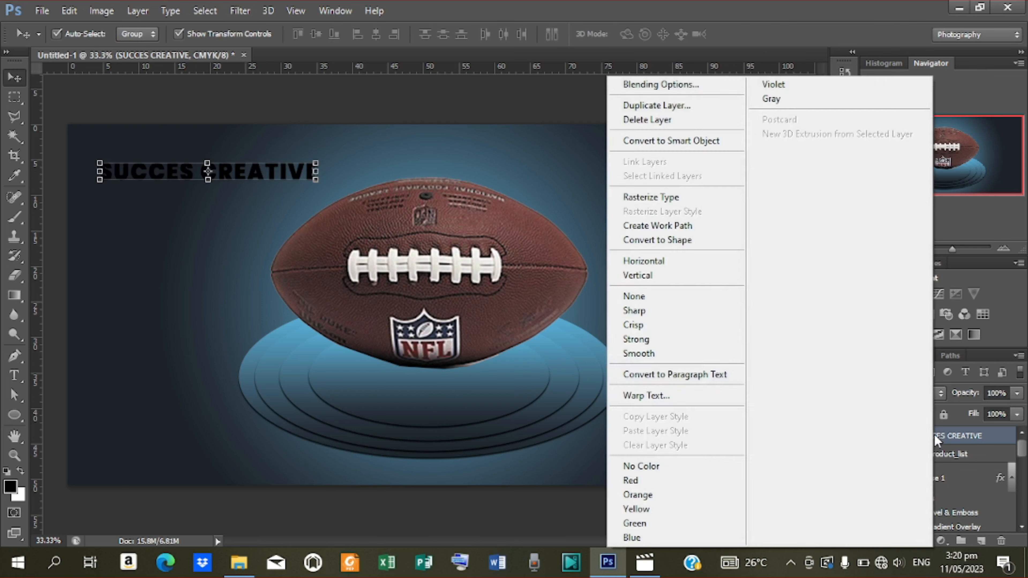
{"action": "left_click", "coordinate": [665, 83]}
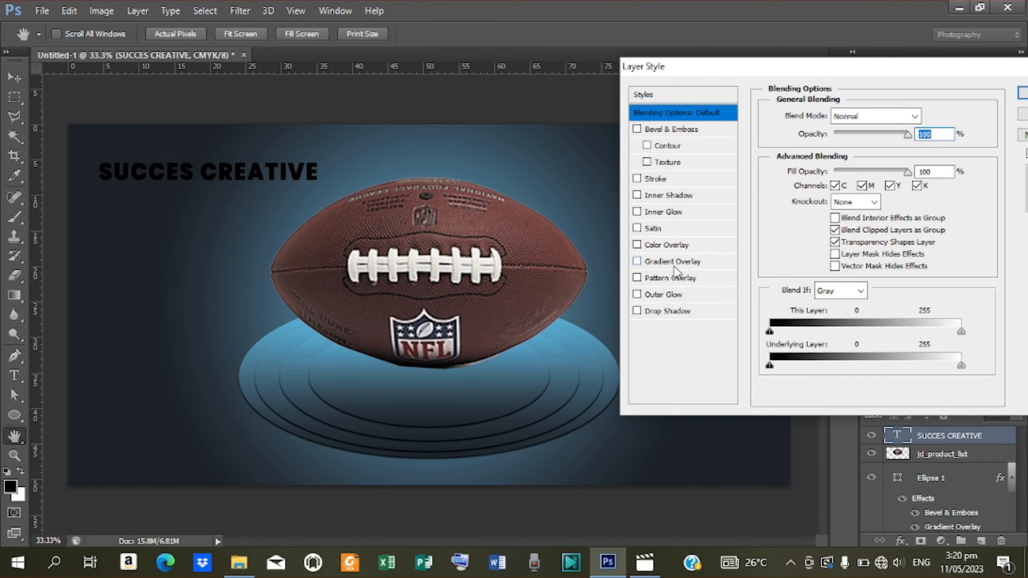
{"action": "left_click", "coordinate": [671, 263]}
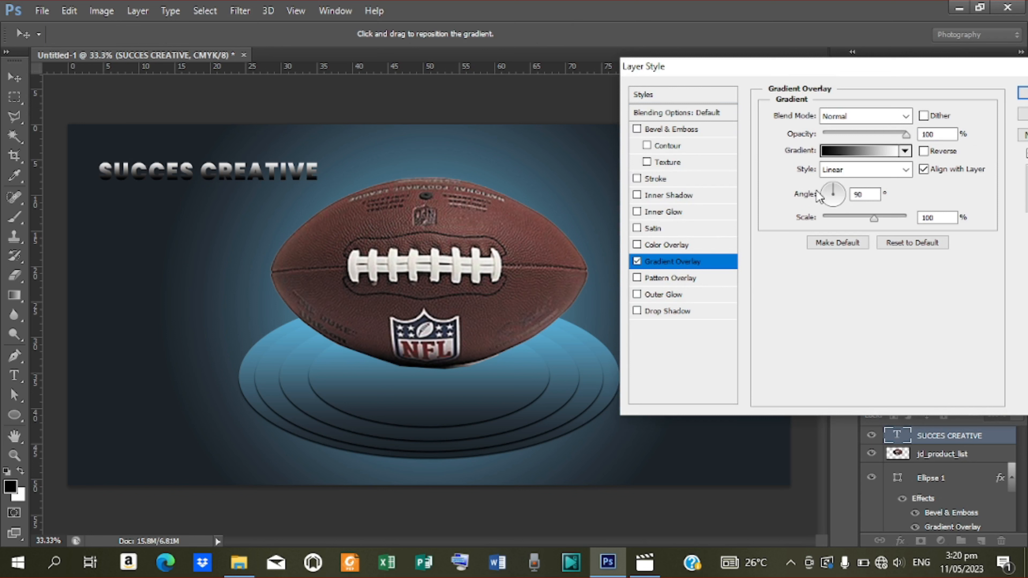
{"action": "left_click", "coordinate": [844, 158]}
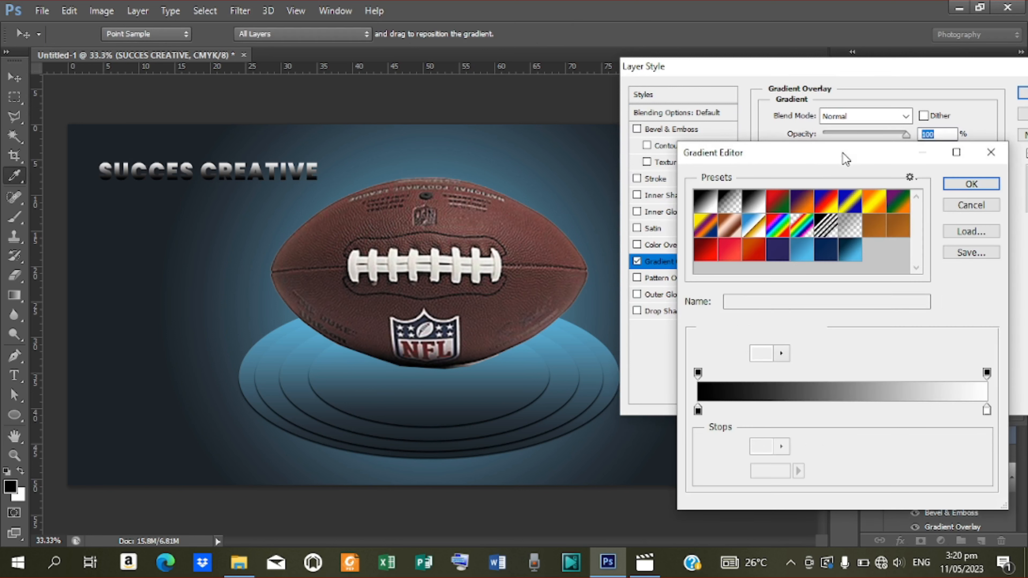
{"action": "left_click", "coordinate": [802, 250]}
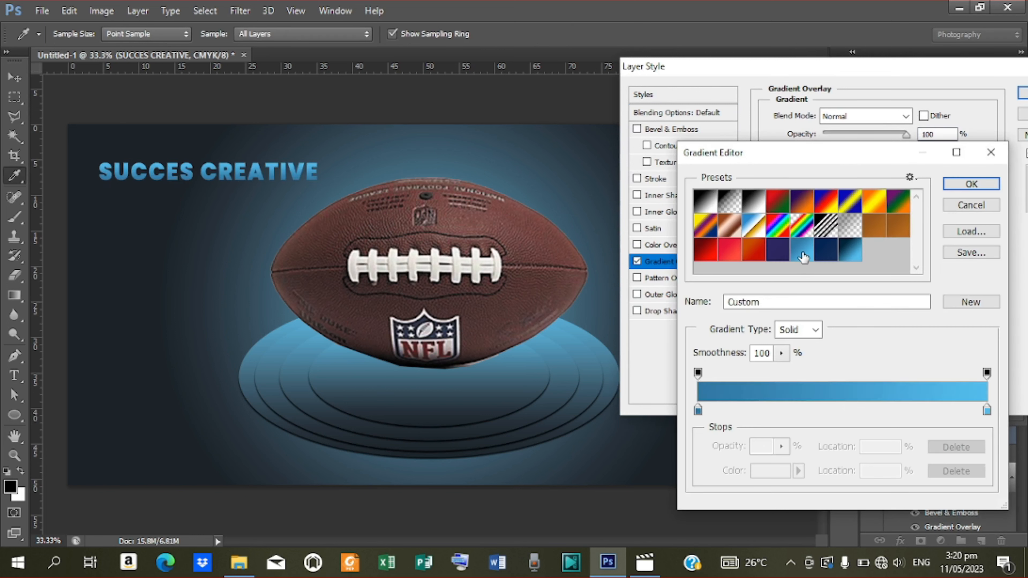
{"action": "left_click", "coordinate": [698, 412]}
{"action": "double_click", "coordinate": [698, 412]}
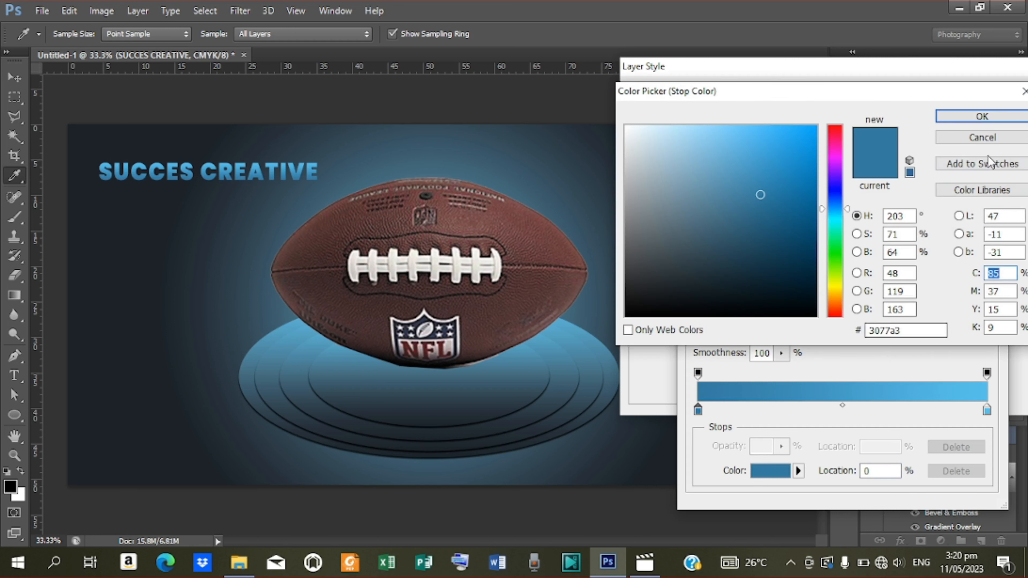
{"action": "left_click", "coordinate": [985, 115]}
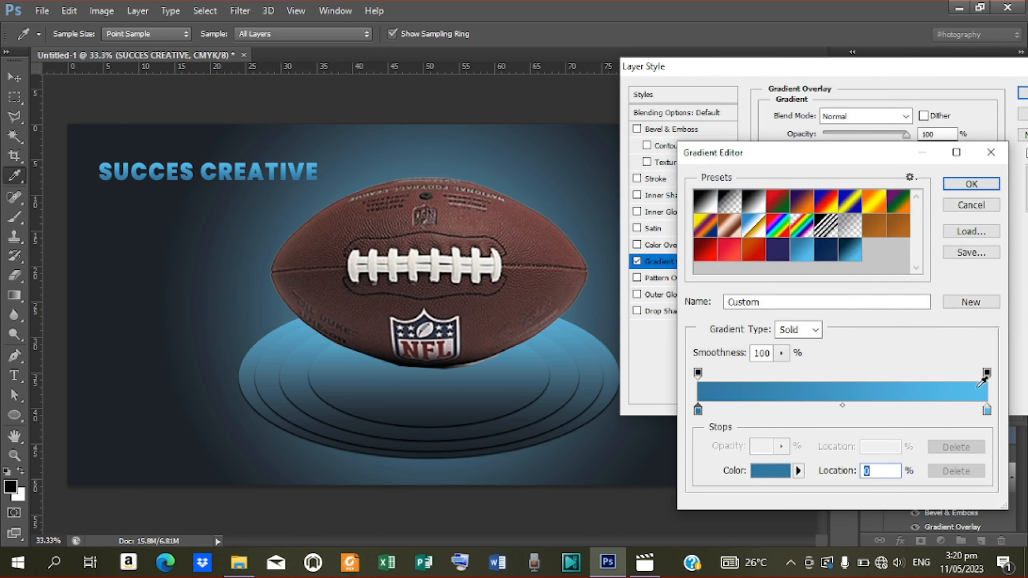
{"action": "double_click", "coordinate": [987, 412]}
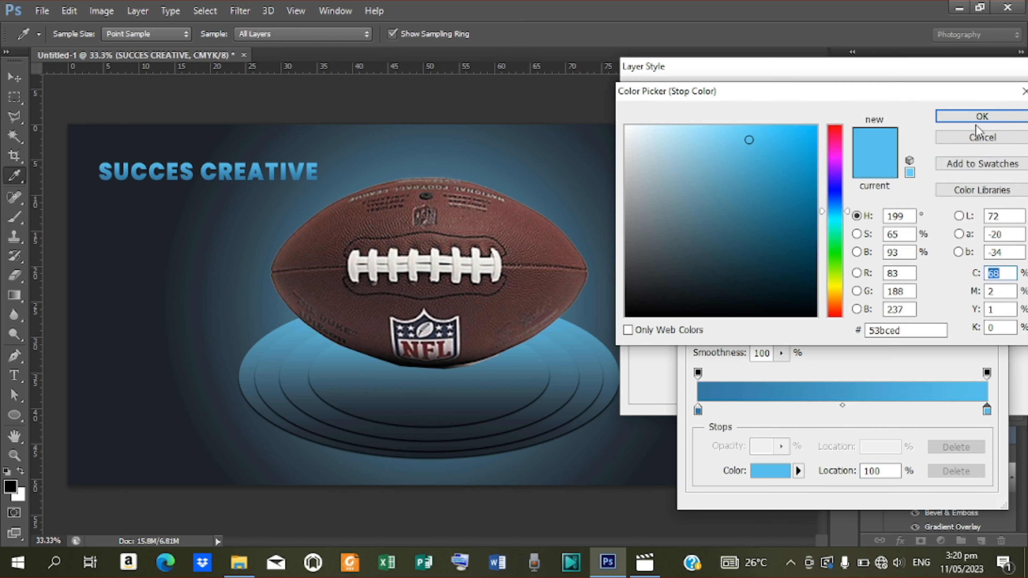
{"action": "left_click", "coordinate": [980, 116]}
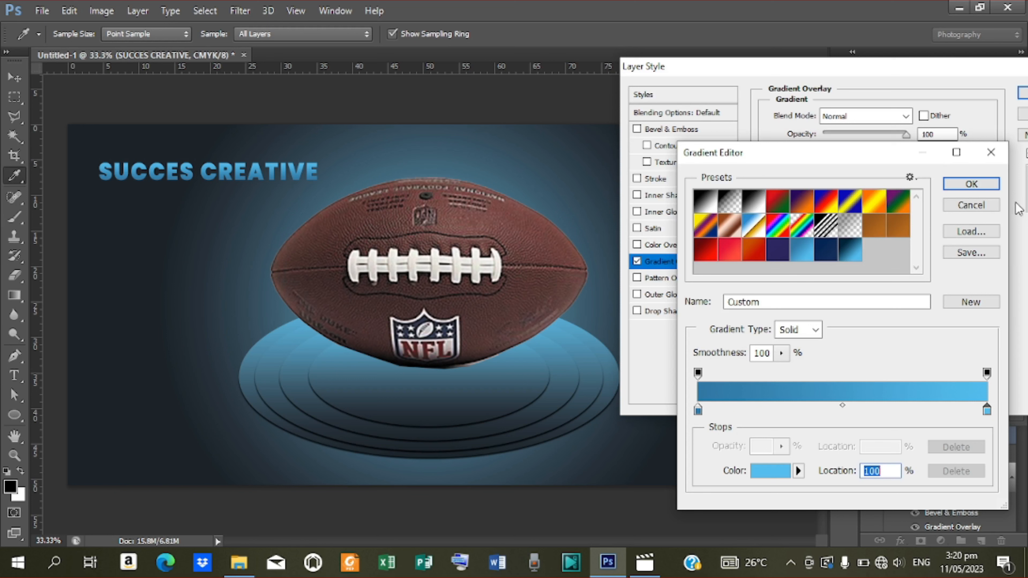
{"action": "left_click", "coordinate": [977, 180]}
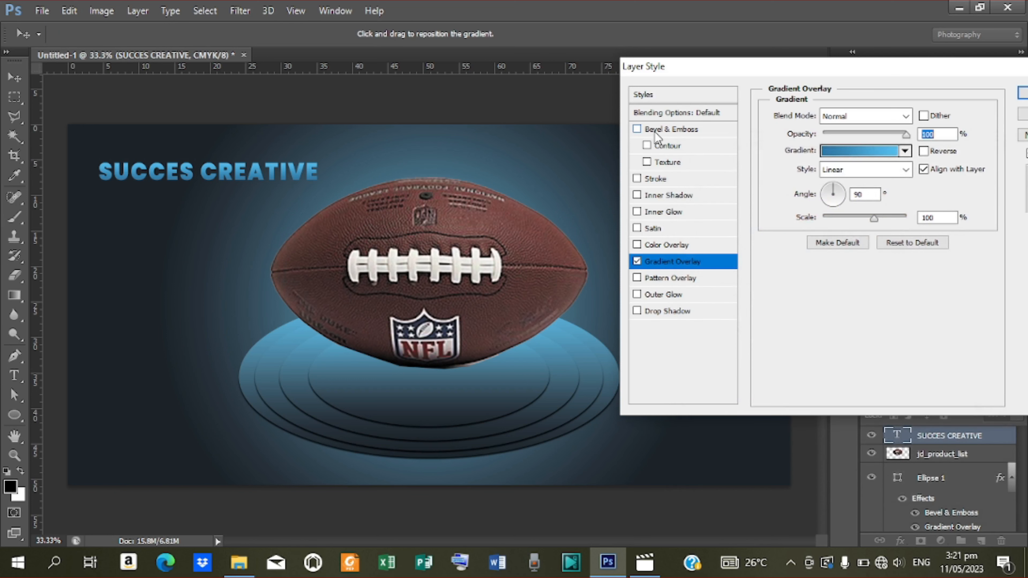
Add a drop shadow and a Stroke Emboss bevel to the heading, then apply the styles.
{"action": "left_click", "coordinate": [662, 310]}
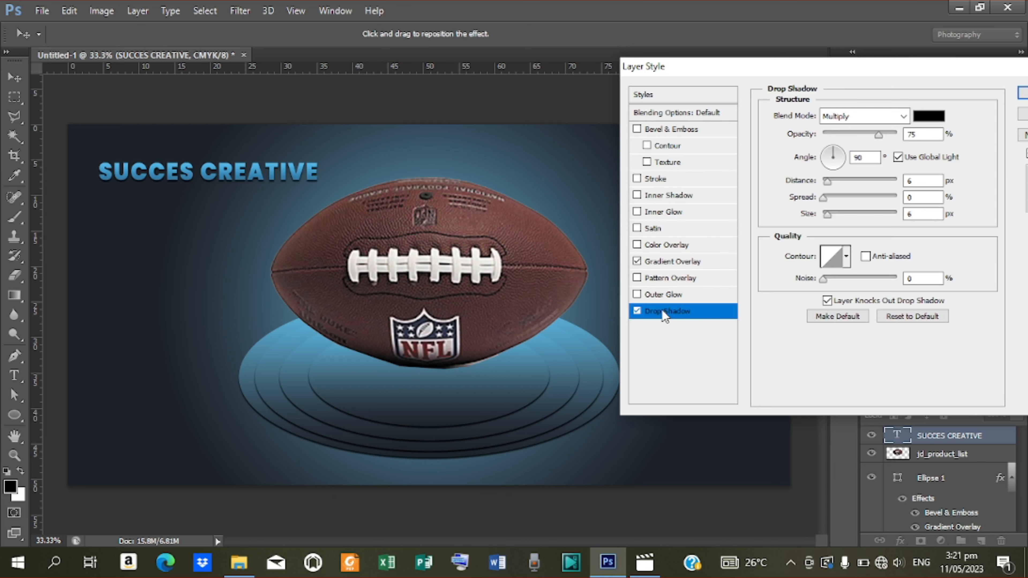
{"action": "left_click", "coordinate": [674, 132]}
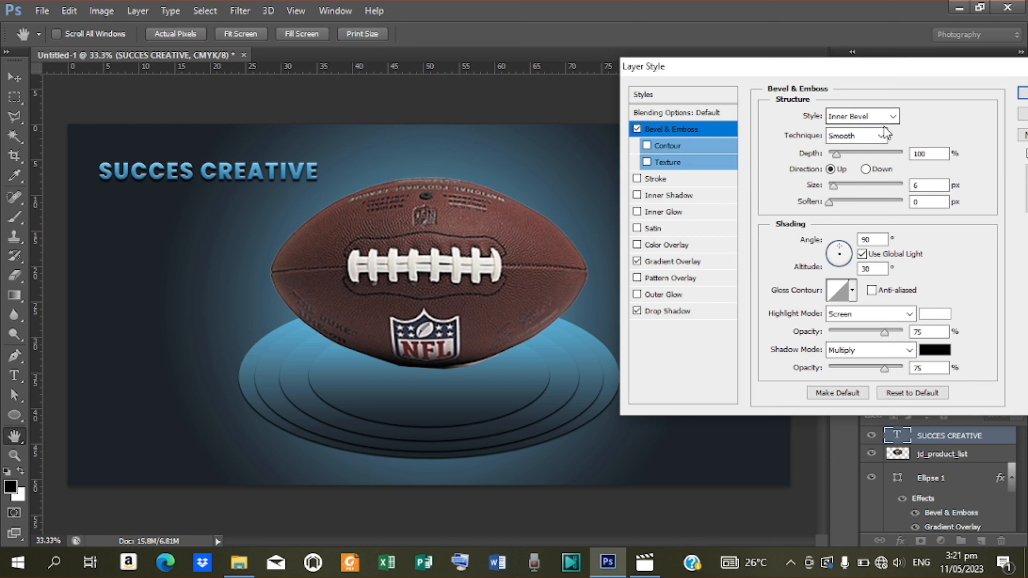
{"action": "left_click", "coordinate": [893, 117]}
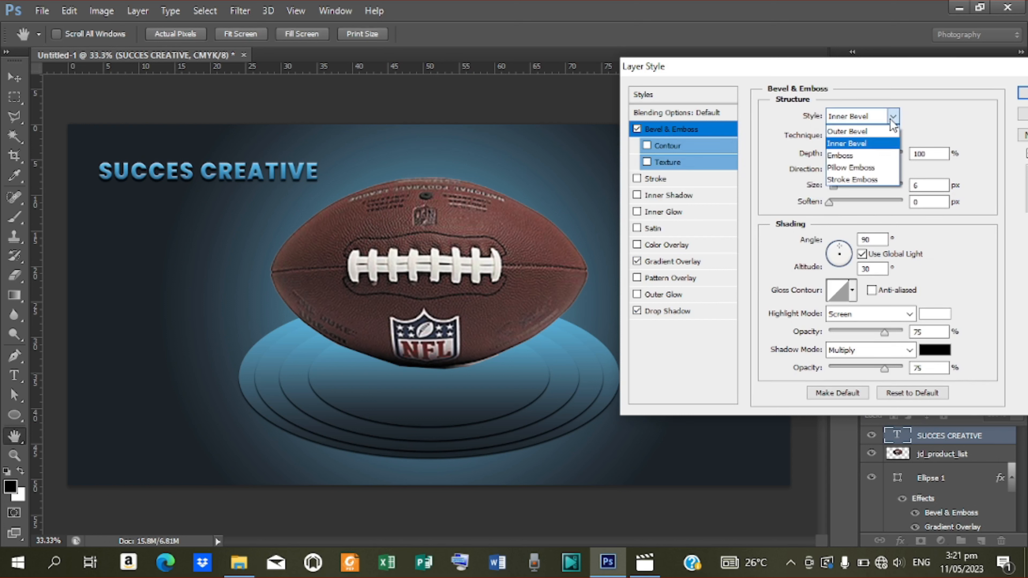
{"action": "left_click", "coordinate": [875, 180]}
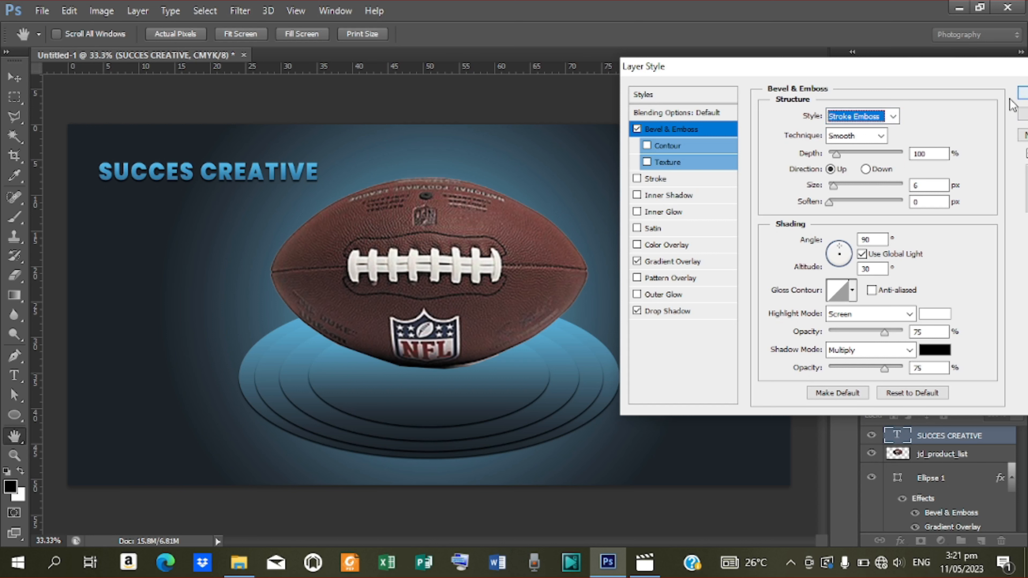
{"action": "left_click", "coordinate": [1020, 97]}
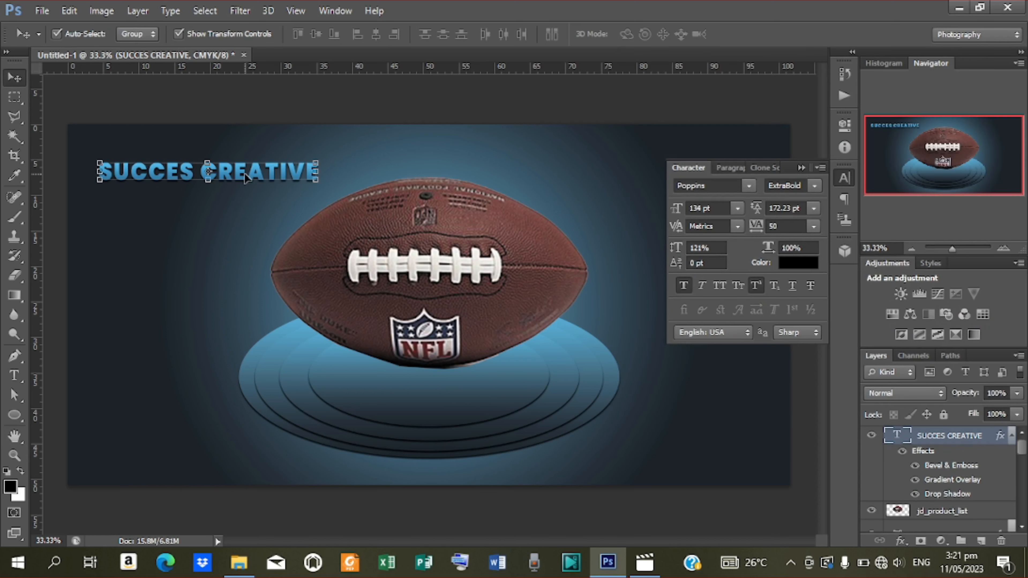
Duplicate the styled heading layer and change the copy's text to WEB DESIGN.
{"action": "key", "text": "ctrl+j"}
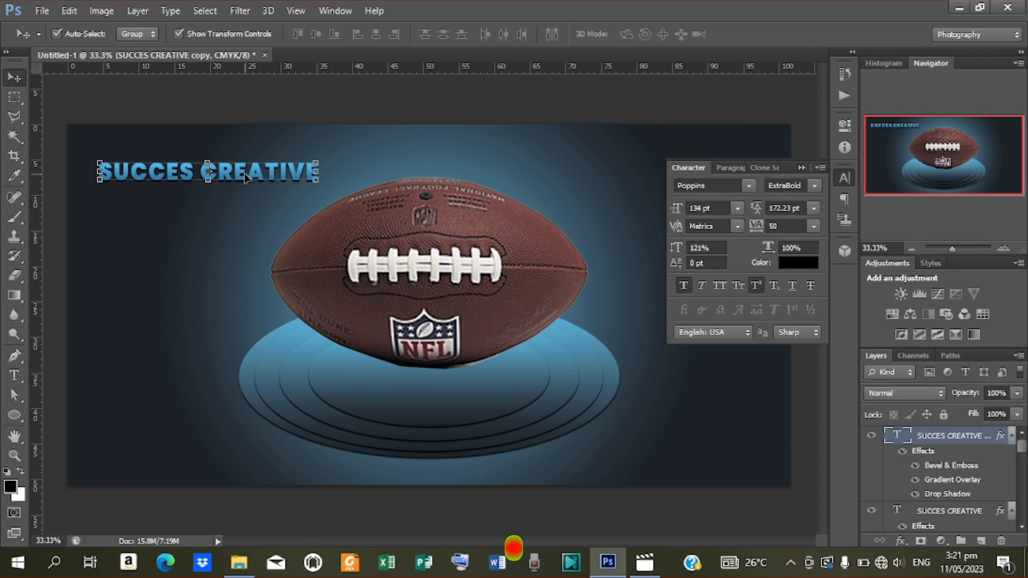
{"action": "key", "text": "shift+Down"}
{"action": "key", "text": "shift+Down"}
{"action": "key", "text": "shift+Down"}
{"action": "key", "text": "shift+Down"}
{"action": "key", "text": "shift+Down"}
{"action": "key", "text": "shift+Down"}
{"action": "key", "text": "shift+Down"}
{"action": "key", "text": "shift+Down"}
{"action": "key", "text": "shift+Down"}
{"action": "key", "text": "shift+Down"}
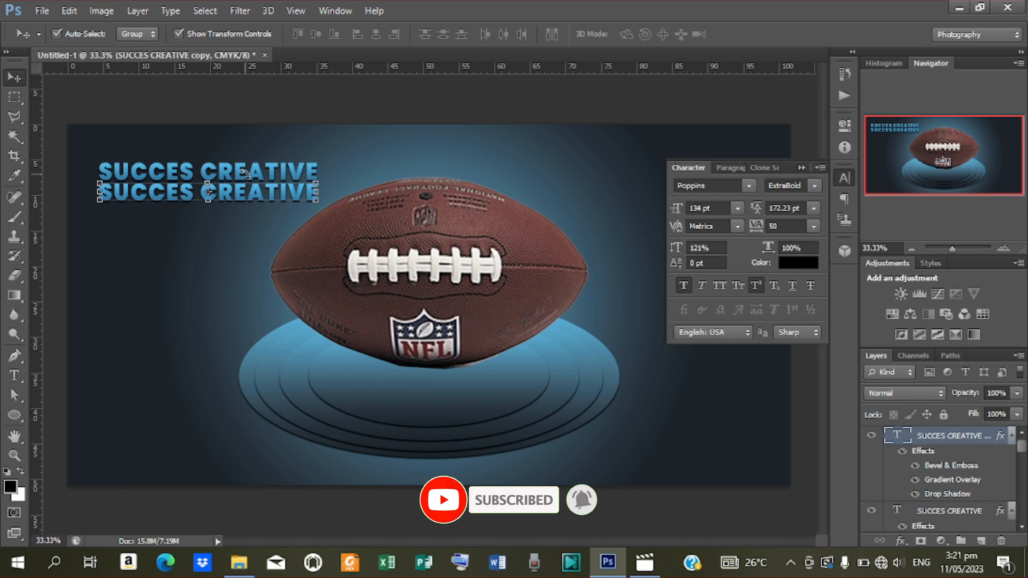
{"action": "key", "text": "shift+Up"}
{"action": "key", "text": "t"}
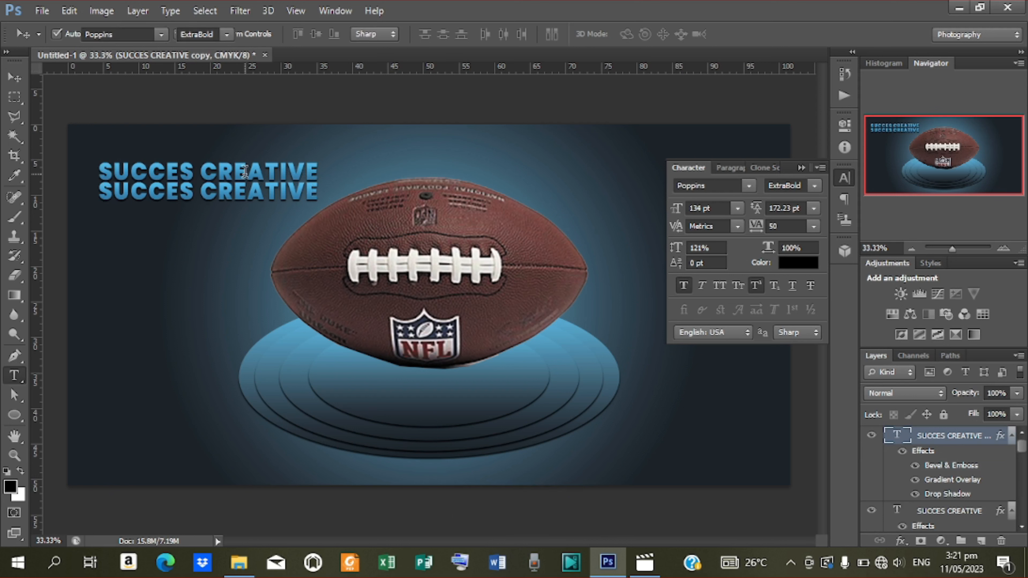
{"action": "left_click", "coordinate": [104, 190]}
{"action": "left_click_drag", "start_coordinate": [103, 190], "coordinate": [406, 206]}
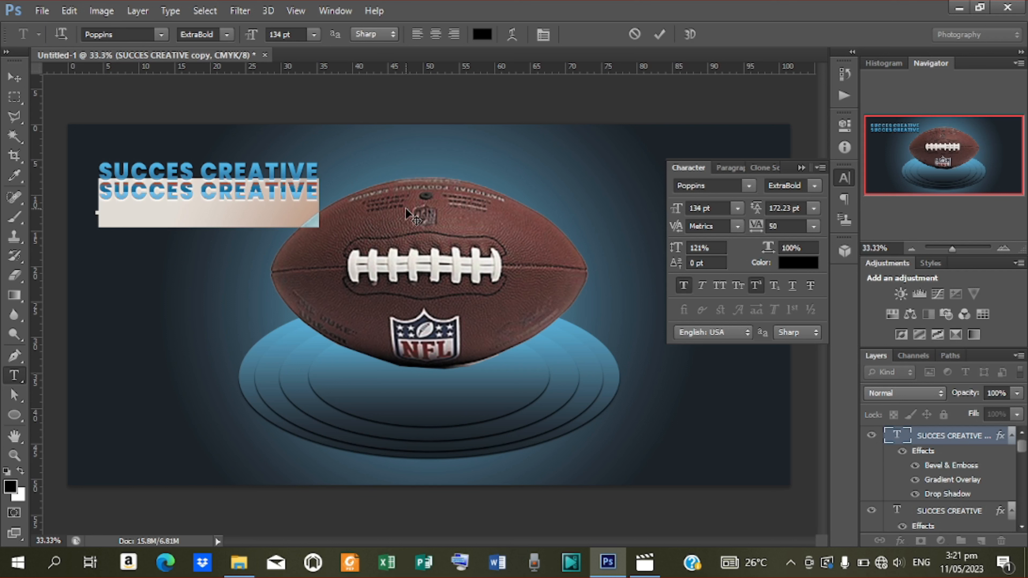
{"action": "type", "text": "WEB DESIGN"}
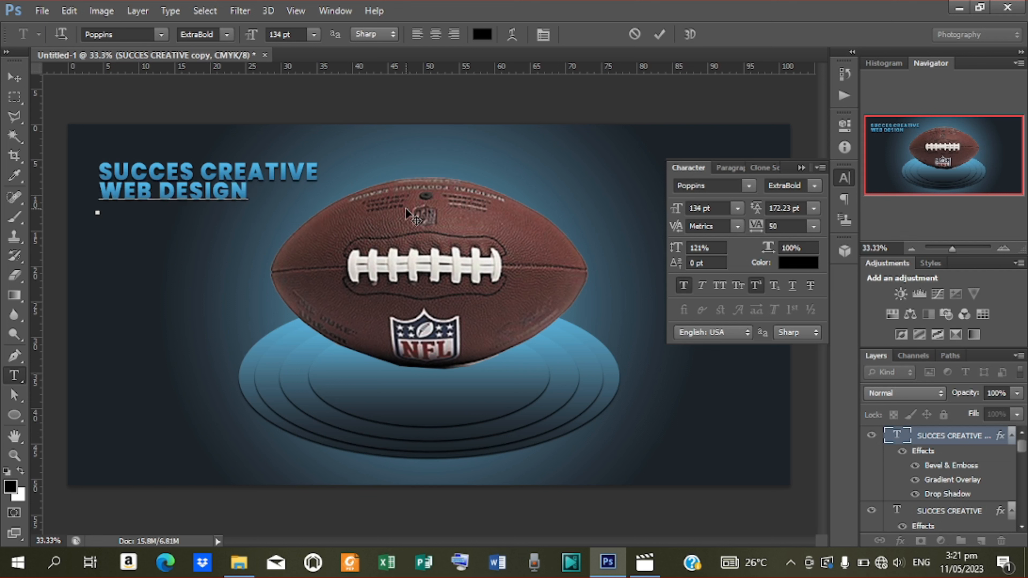
{"action": "left_click", "coordinate": [659, 34]}
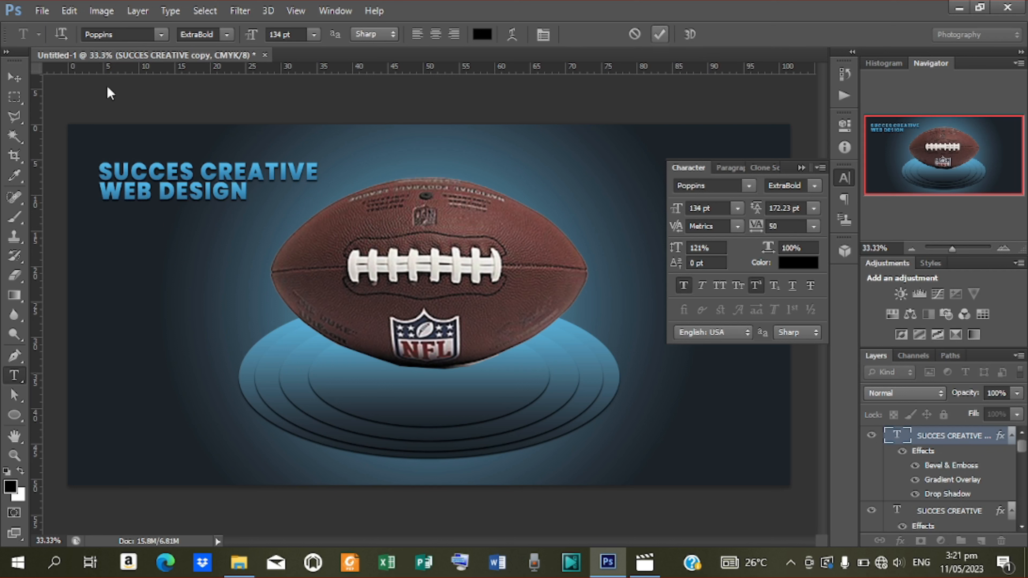
Place WEB DESIGN below SUCCES CREATIVE and align both lines' horizontal centres.
{"action": "key", "text": "v"}
{"action": "left_click_drag", "start_coordinate": [225, 191], "coordinate": [250, 193]}
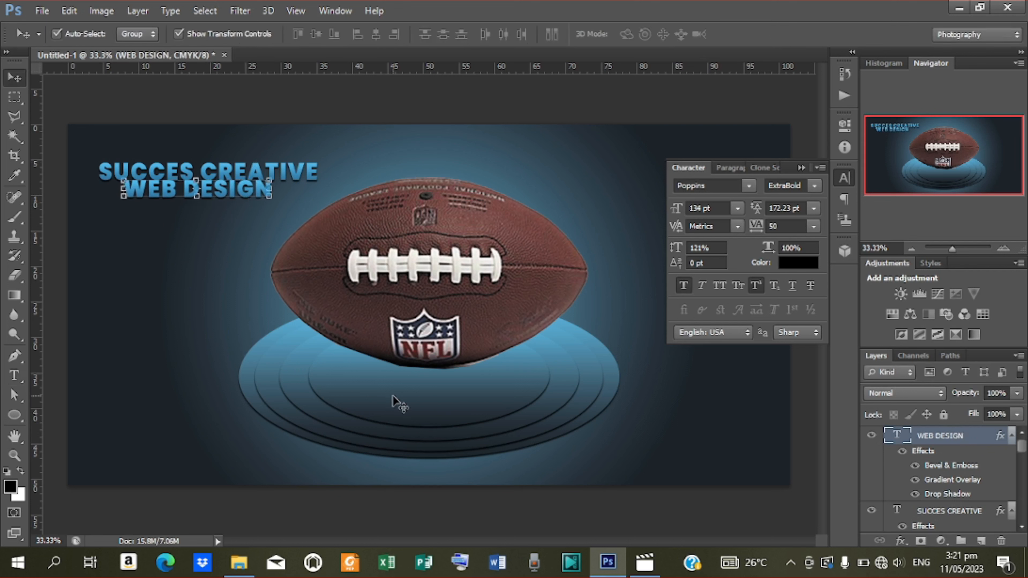
{"action": "key", "text": "Down"}
{"action": "key", "text": "Down"}
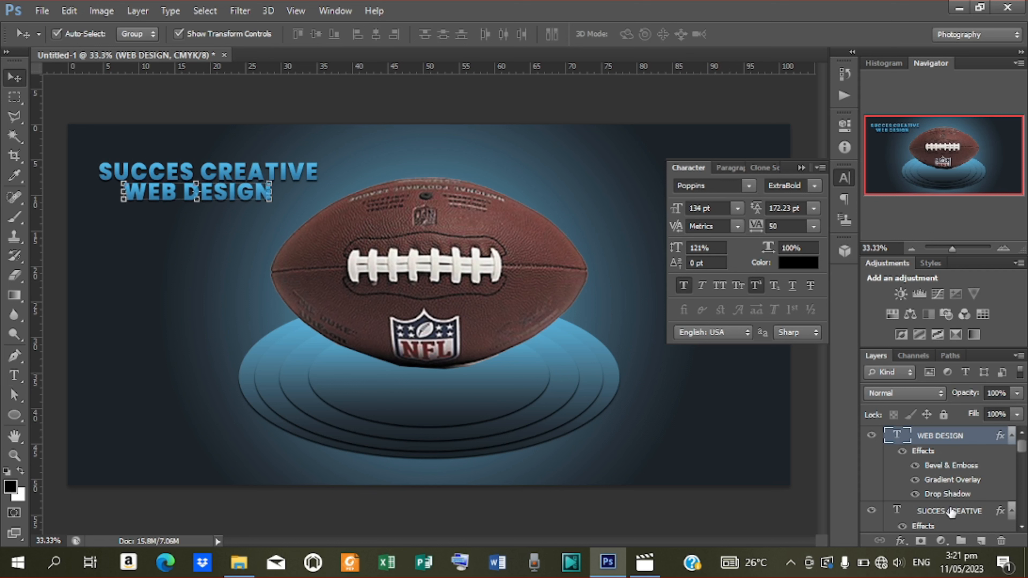
{"action": "left_click", "coordinate": [950, 514], "text": "shift"}
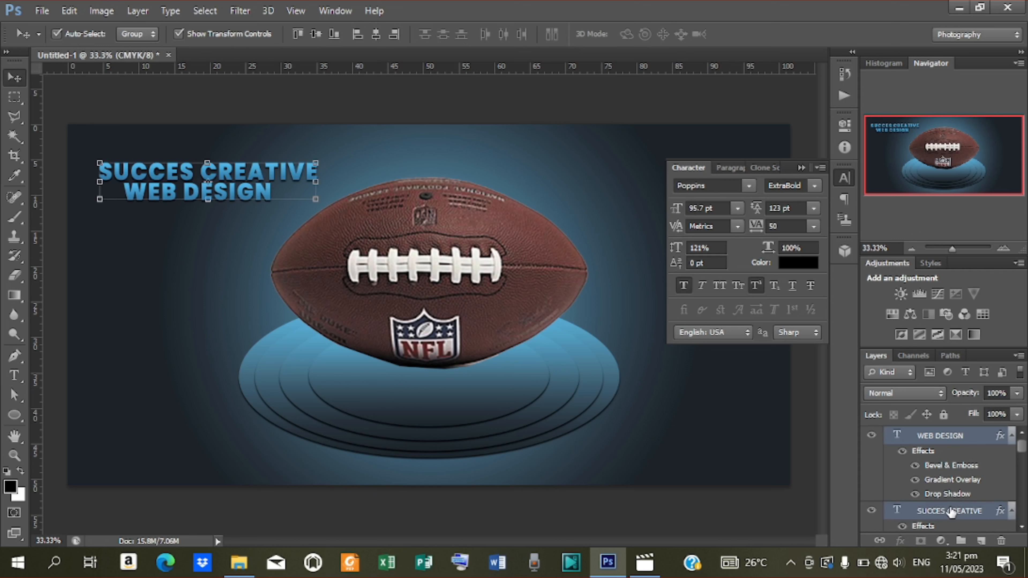
{"action": "left_click", "coordinate": [370, 36]}
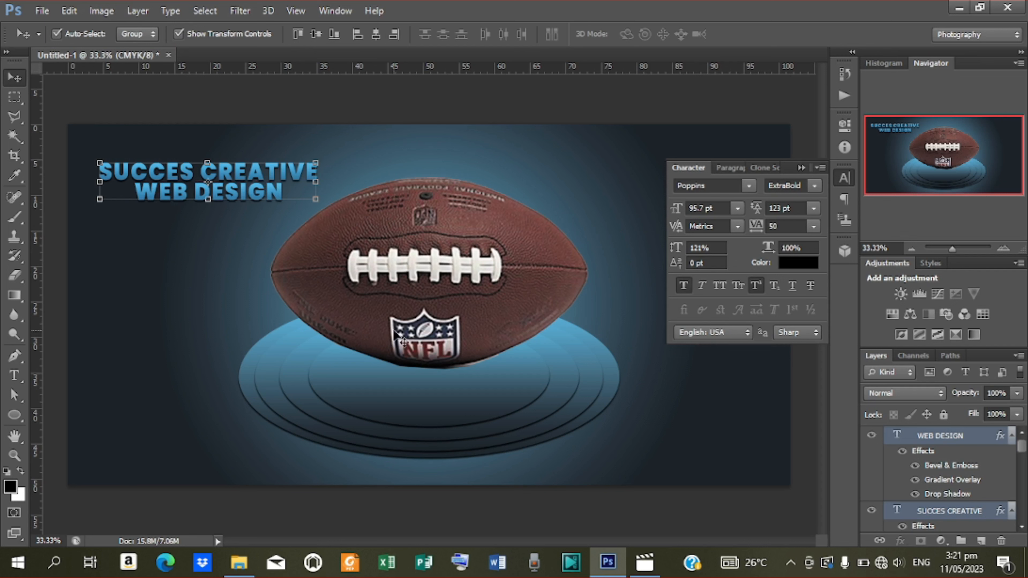
{"action": "key", "text": "Down"}
{"action": "key", "text": "Down"}
{"action": "key", "text": "Down"}
{"action": "key", "text": "Down"}
{"action": "key", "text": "Down"}
{"action": "key", "text": "Down"}
{"action": "key", "text": "Down"}
{"action": "key", "text": "Down"}
{"action": "key", "text": "Down"}
{"action": "key", "text": "Down"}
{"action": "key", "text": "Down"}
{"action": "key", "text": "Down"}
{"action": "key", "text": "Down"}
{"action": "key", "text": "Down"}
{"action": "key", "text": "Down"}
{"action": "key", "text": "Down"}
{"action": "key", "text": "Down"}
{"action": "key", "text": "Down"}
{"action": "key", "text": "Down"}
{"action": "key", "text": "Down"}
{"action": "key", "text": "Up"}
{"action": "key", "text": "Up"}
{"action": "key", "text": "Up"}
{"action": "key", "text": "Up"}
{"action": "key", "text": "Up"}
{"action": "key", "text": "Up"}
{"action": "key", "text": "Up"}
{"action": "key", "text": "Up"}
{"action": "key", "text": "Up"}
{"action": "key", "text": "Up"}
{"action": "key", "text": "Up"}
{"action": "key", "text": "Up"}
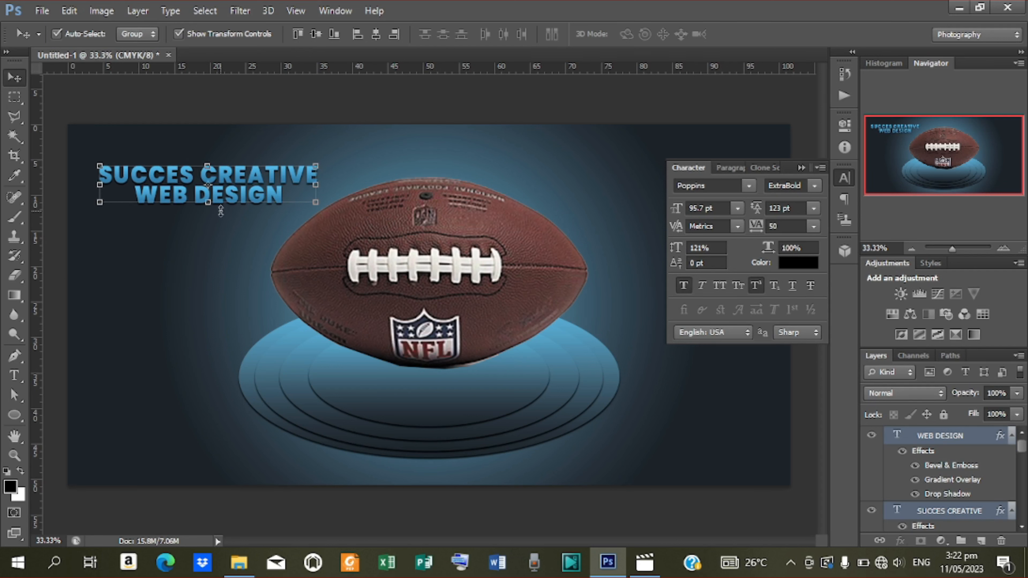
{"action": "key", "text": "ctrl+t"}
{"action": "left_click", "coordinate": [756, 34]}
{"action": "left_click", "coordinate": [922, 441]}
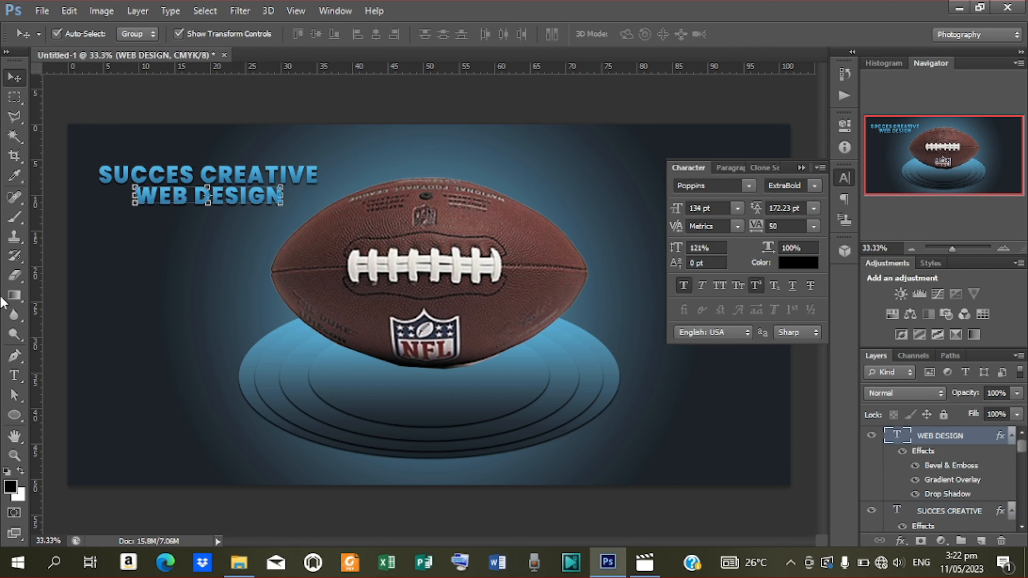
Draw a closed, curved black swoosh shape with the Pen tool below the heading.
{"action": "left_click", "coordinate": [15, 356]}
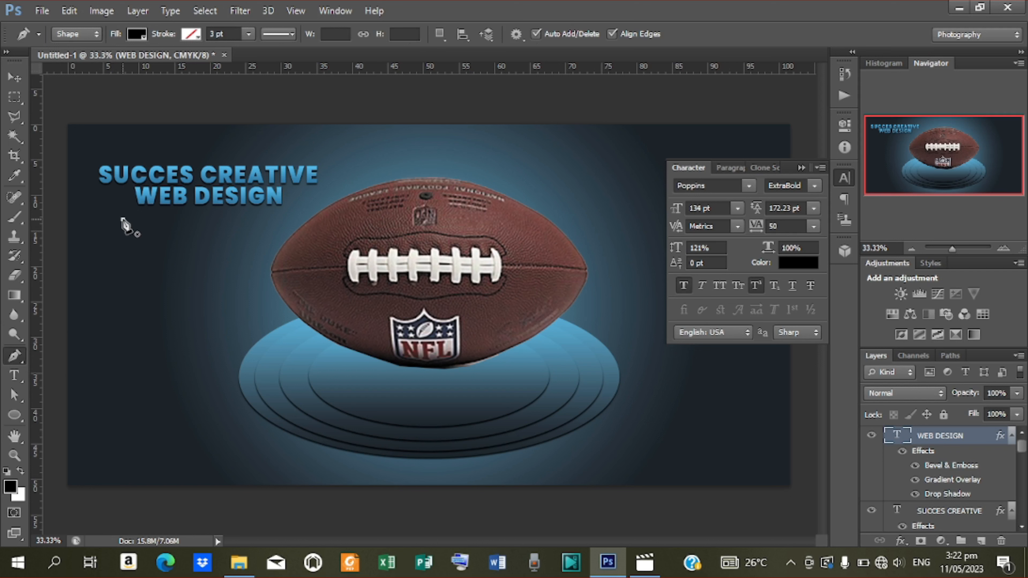
{"action": "left_click", "coordinate": [123, 219]}
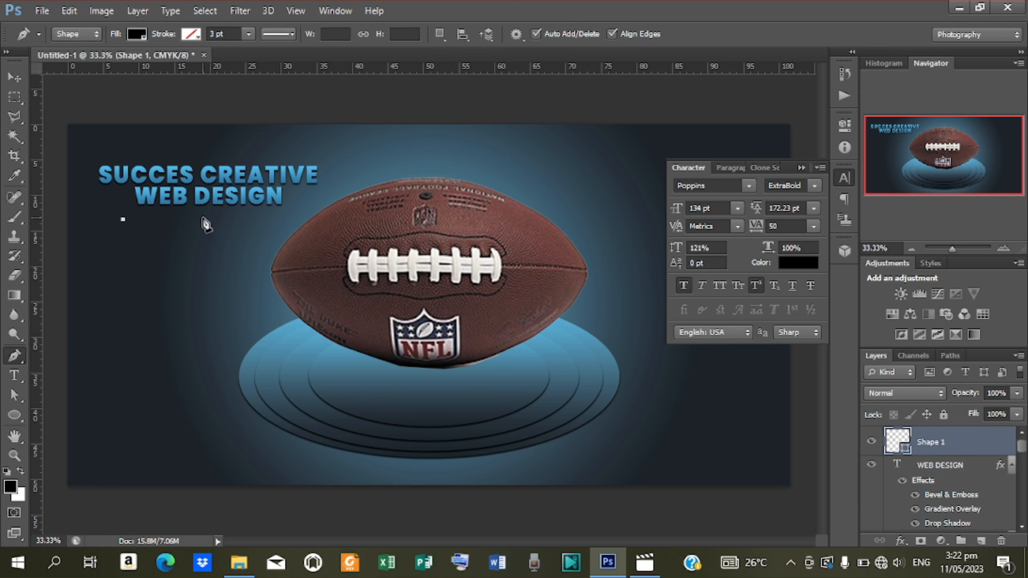
{"action": "left_click_drag", "start_coordinate": [204, 222], "coordinate": [222, 239]}
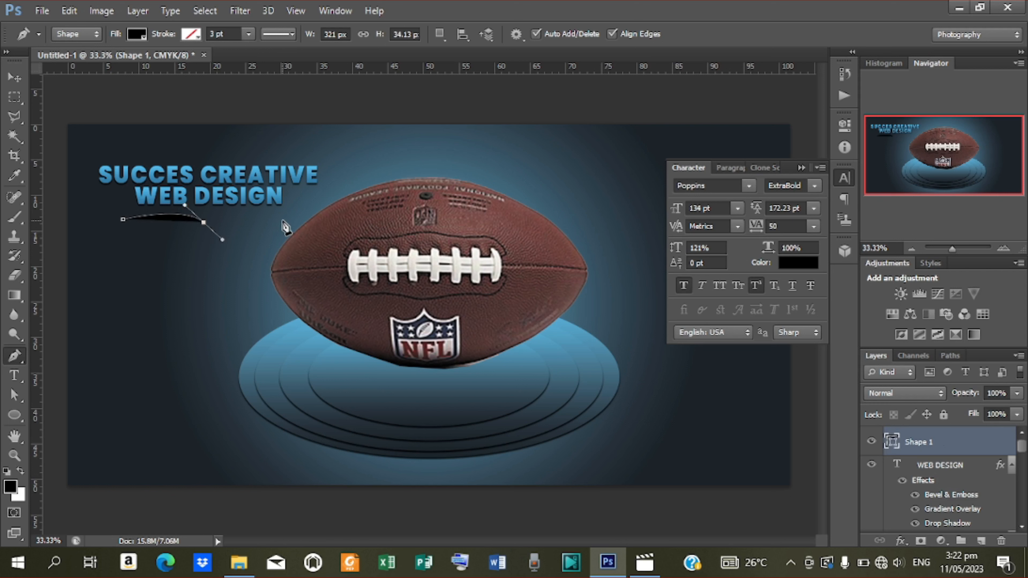
{"action": "left_click_drag", "start_coordinate": [290, 208], "coordinate": [291, 209]}
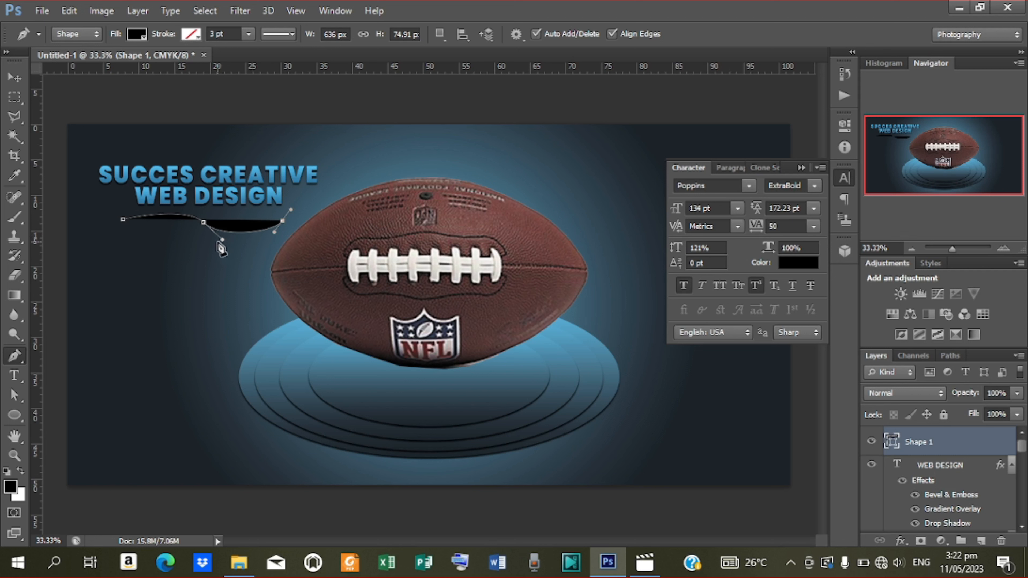
{"action": "left_click_drag", "start_coordinate": [218, 244], "coordinate": [170, 218]}
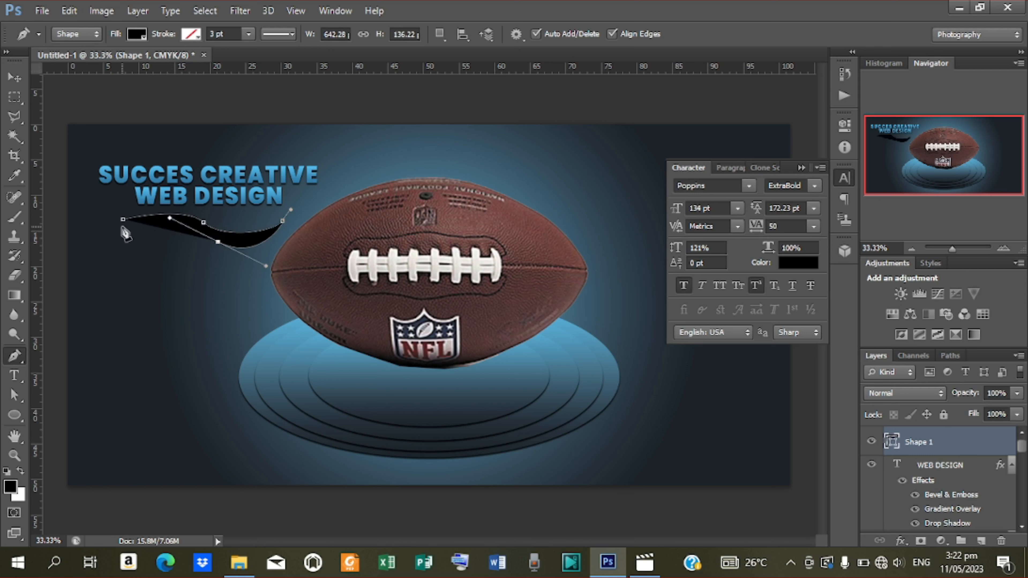
{"action": "left_click_drag", "start_coordinate": [121, 222], "coordinate": [104, 229]}
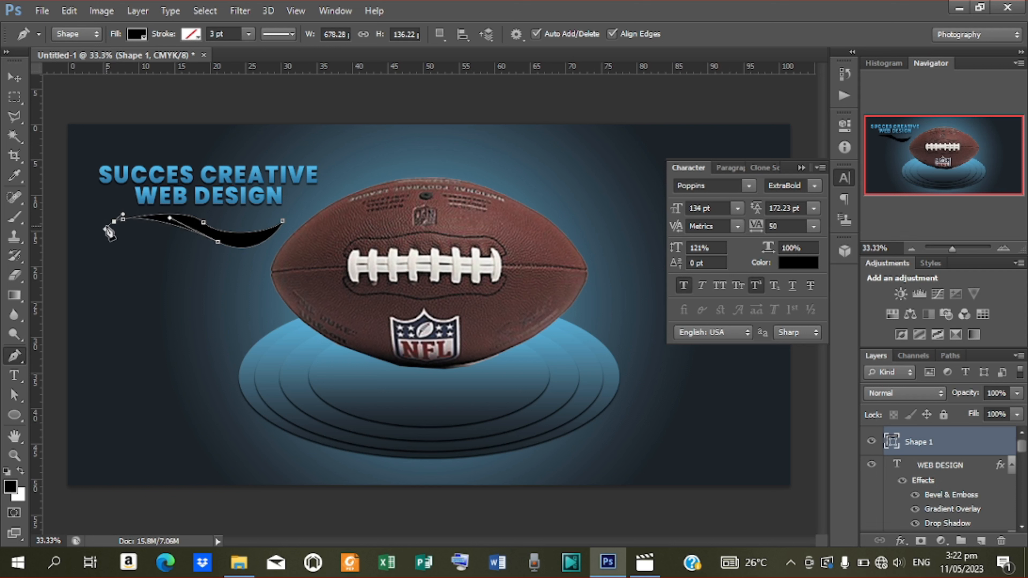
{"action": "left_click", "coordinate": [123, 219]}
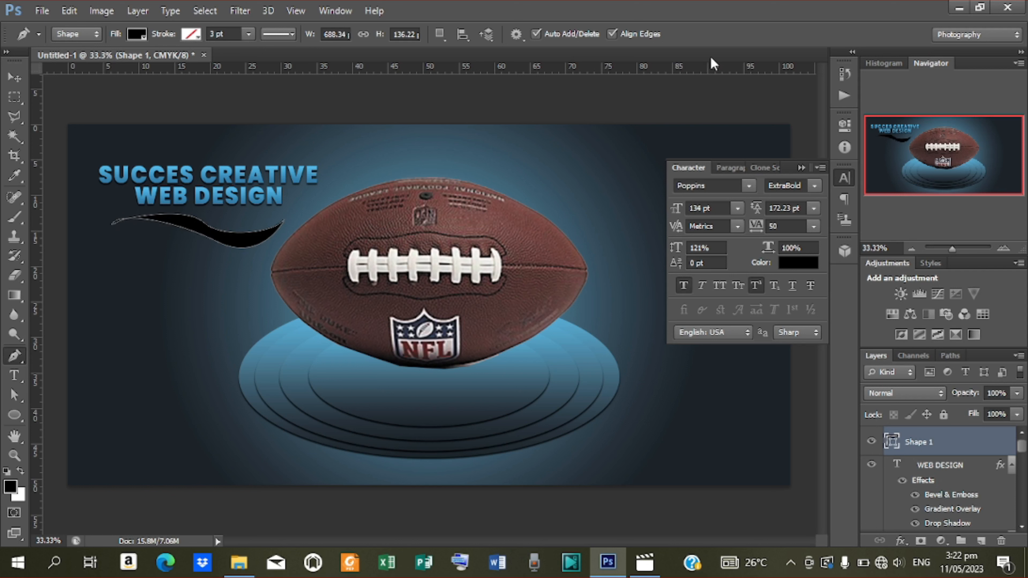
Move the swoosh up under WEB DESIGN and tilt it about -3.95°.
{"action": "left_click", "coordinate": [14, 77]}
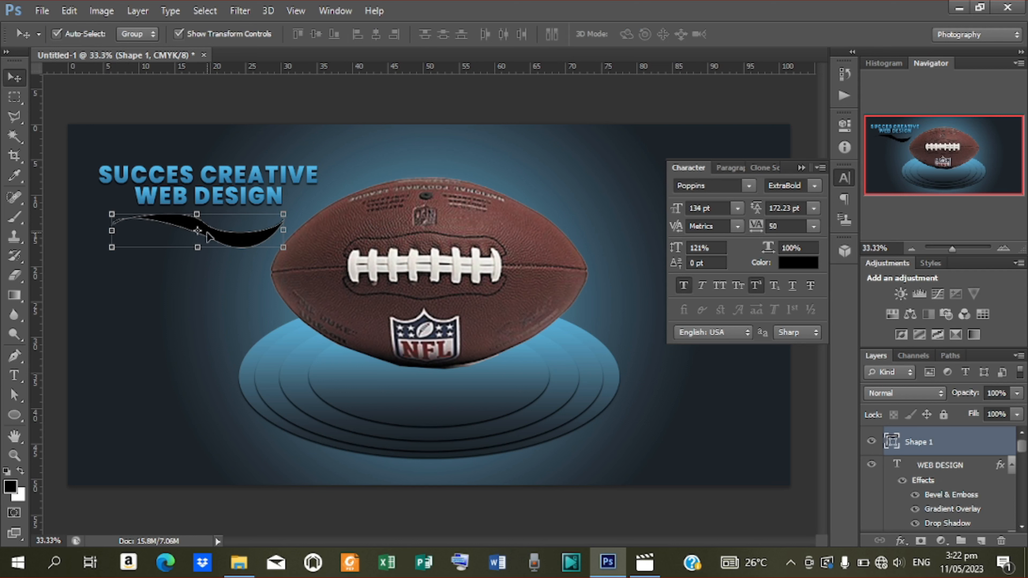
{"action": "left_click_drag", "start_coordinate": [206, 229], "coordinate": [206, 218]}
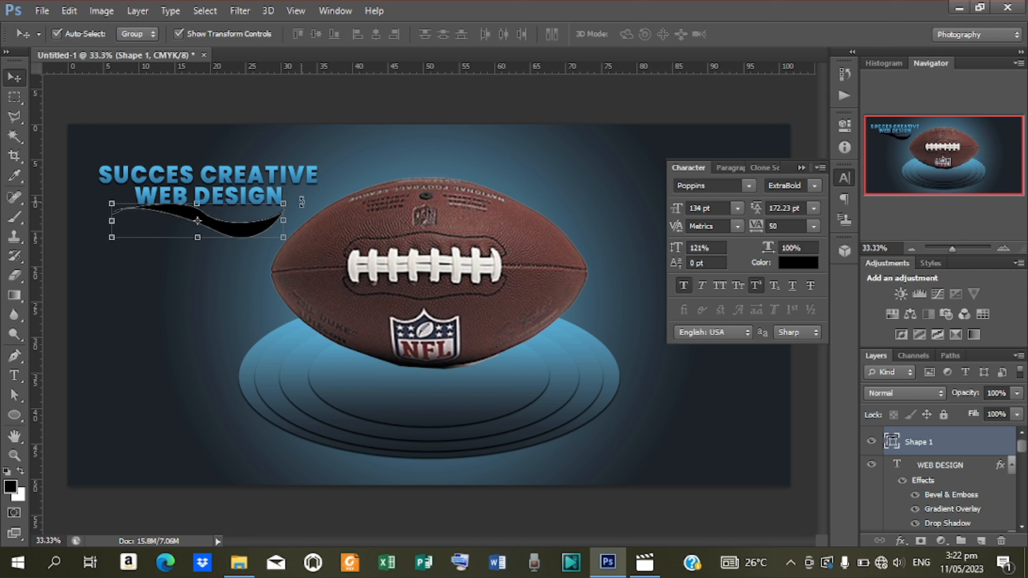
{"action": "left_click_drag", "start_coordinate": [302, 203], "coordinate": [301, 195]}
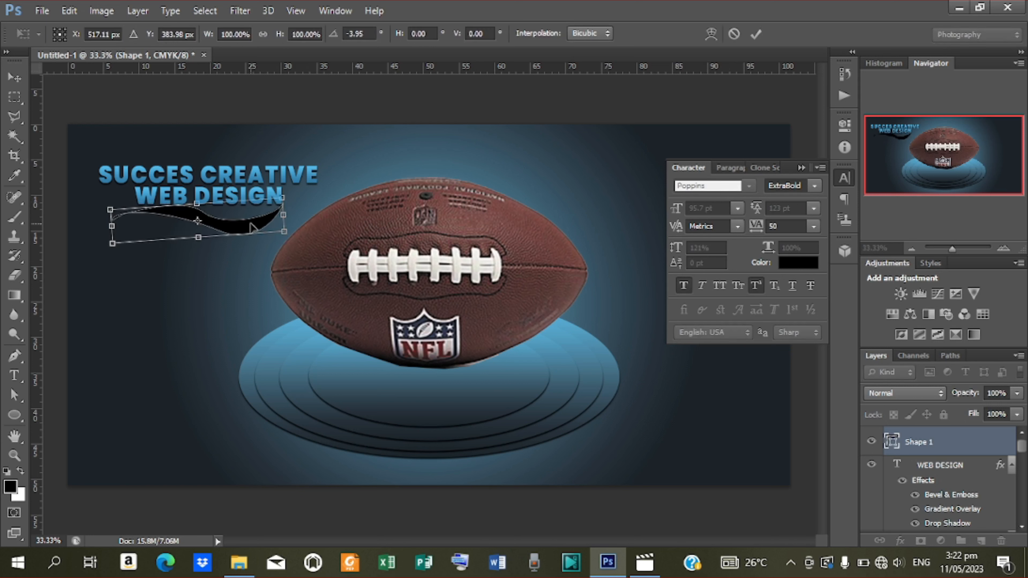
{"action": "key", "text": "Right"}
{"action": "key", "text": "Right"}
{"action": "key", "text": "Right"}
{"action": "key", "text": "Right"}
{"action": "key", "text": "Right"}
{"action": "key", "text": "Right"}
{"action": "key", "text": "Right"}
{"action": "key", "text": "Right"}
{"action": "key", "text": "Right"}
{"action": "key", "text": "Right"}
{"action": "key", "text": "Right"}
{"action": "key", "text": "Right"}
{"action": "key", "text": "Right"}
{"action": "key", "text": "Right"}
{"action": "key", "text": "Right"}
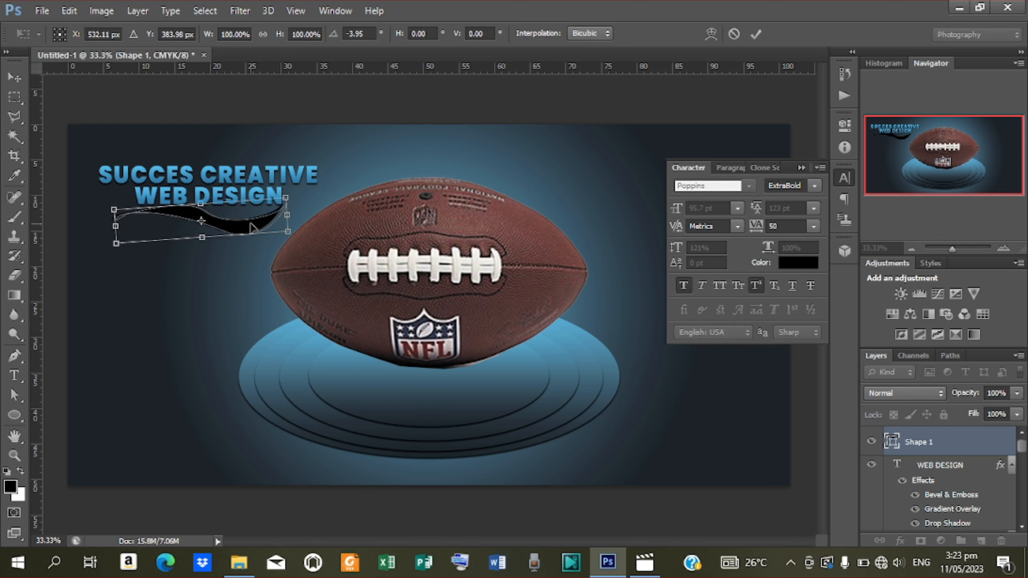
{"action": "key", "text": "Down"}
{"action": "key", "text": "Down"}
{"action": "key", "text": "Down"}
{"action": "left_click", "coordinate": [756, 34]}
Apply a dark-to-light blue gradient preset as a Gradient Overlay on the Shape 1 swoosh.
{"action": "right_click", "coordinate": [970, 453]}
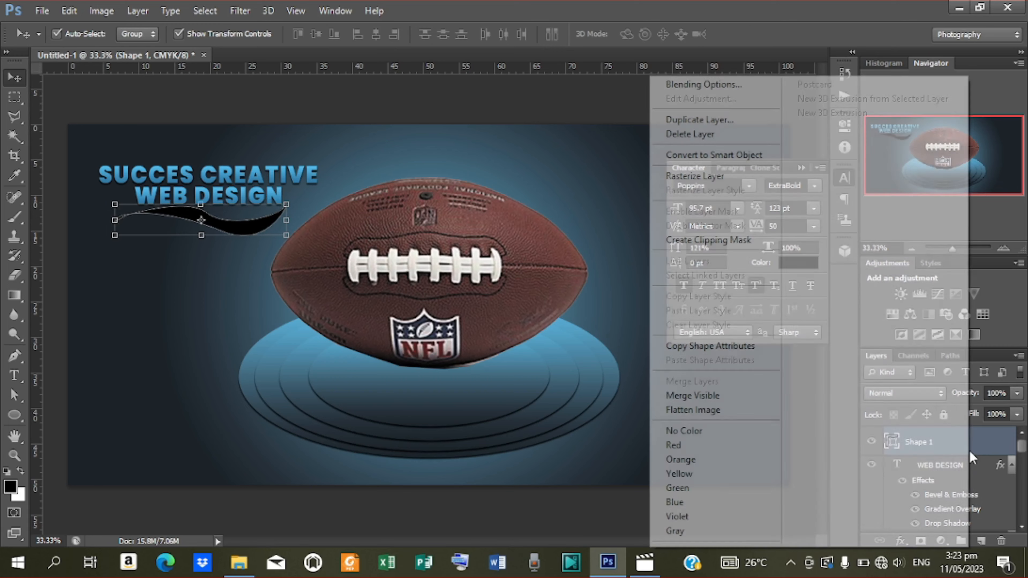
{"action": "left_click", "coordinate": [707, 86]}
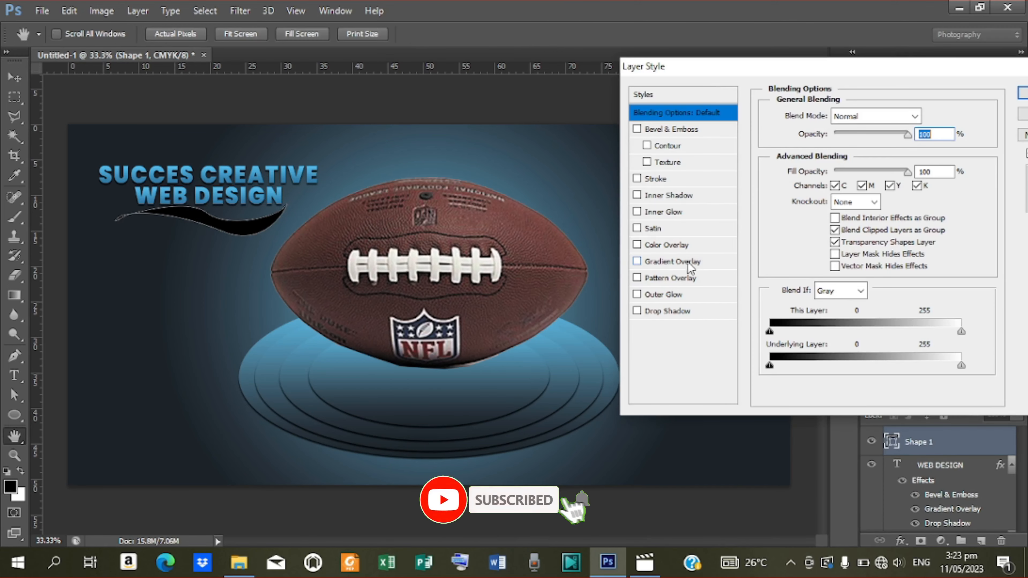
{"action": "left_click", "coordinate": [686, 261]}
{"action": "left_click", "coordinate": [868, 153]}
{"action": "left_click", "coordinate": [855, 254]}
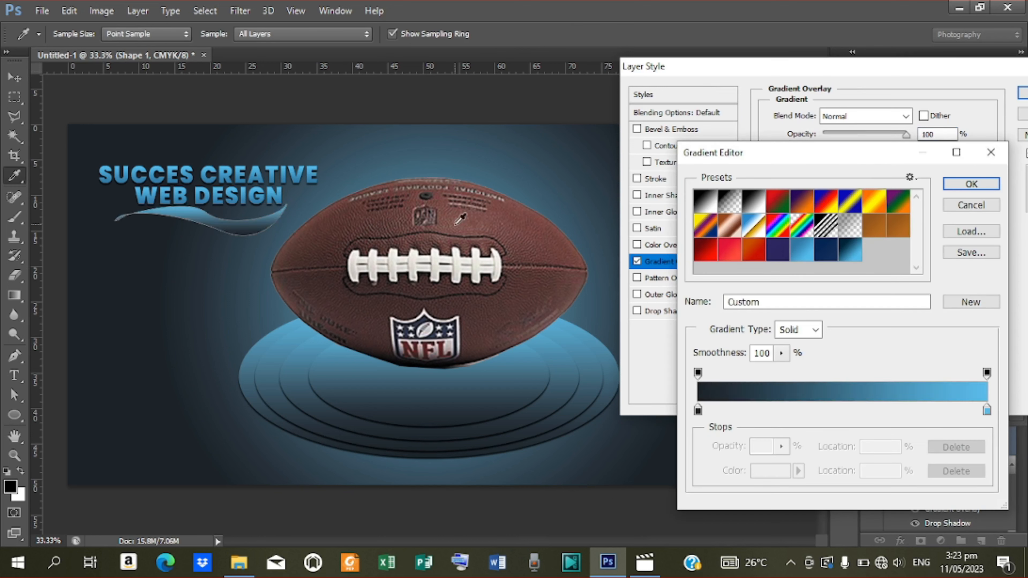
{"action": "left_click", "coordinate": [979, 181]}
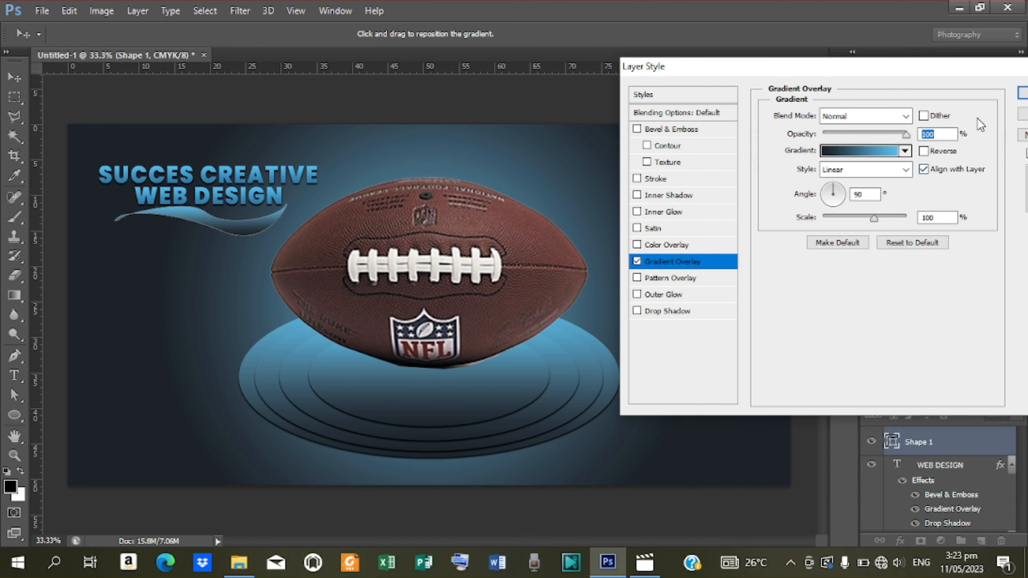
{"action": "left_click", "coordinate": [1023, 93]}
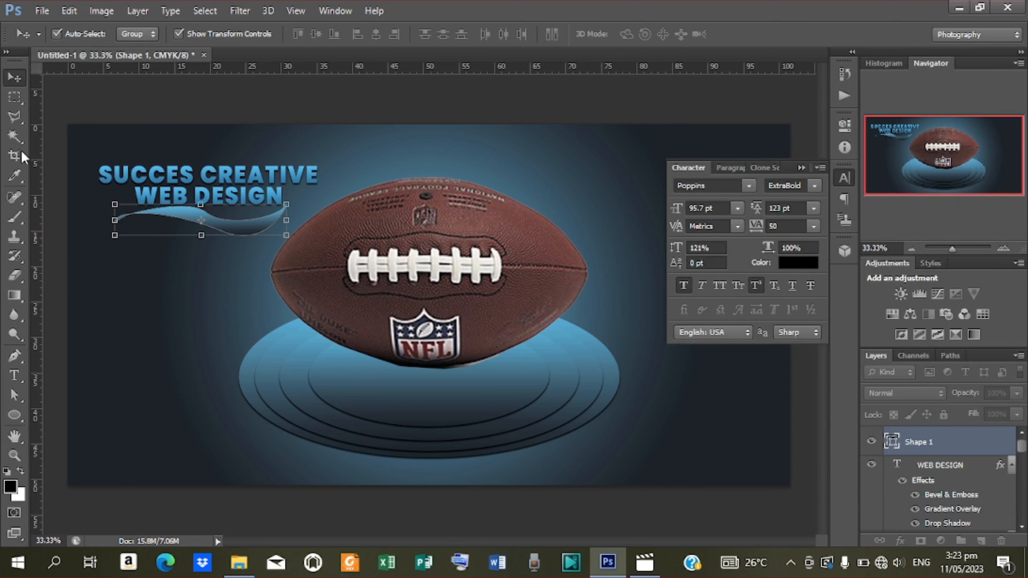
{"action": "left_click", "coordinate": [71, 138]}
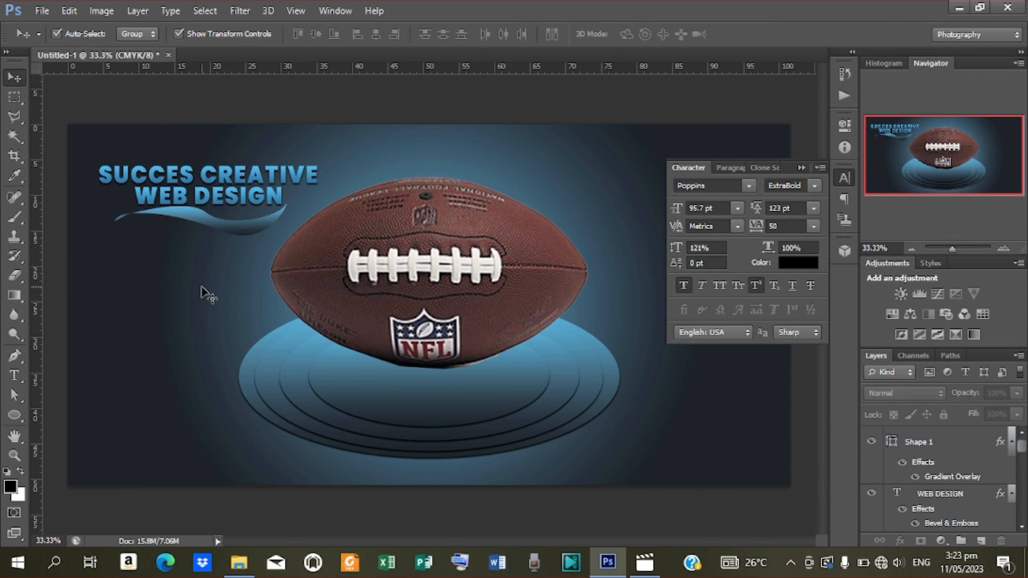
Type the black text SHOP NOW on the banner's left, below the swoosh.
{"action": "key", "text": "t"}
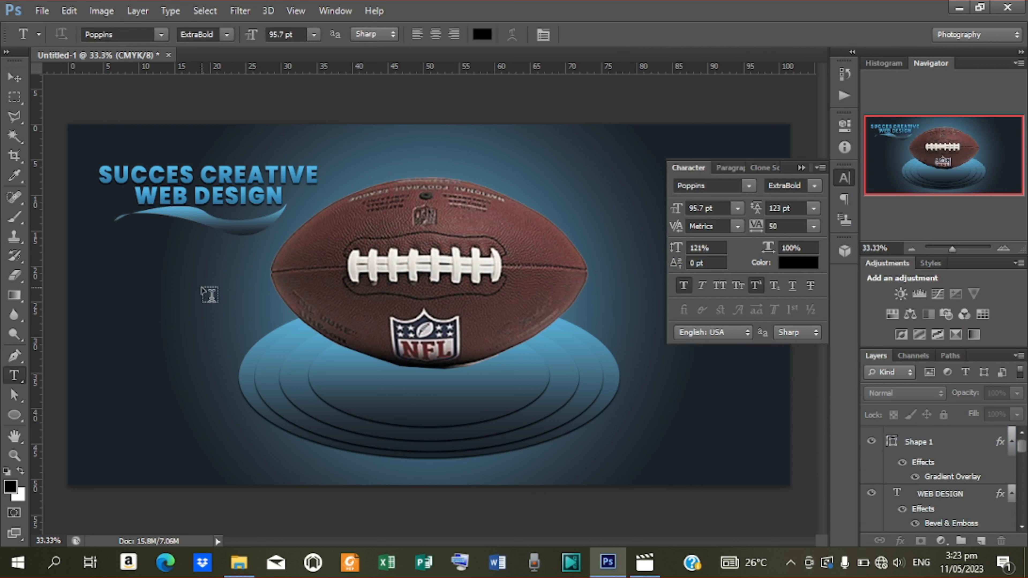
{"action": "left_click", "coordinate": [137, 301]}
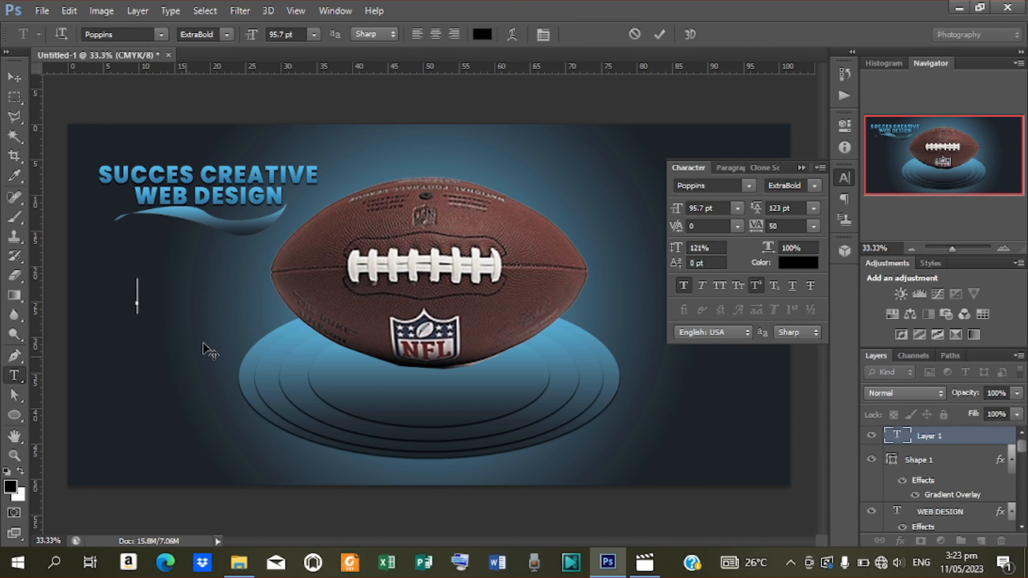
{"action": "type", "text": "SHOP NOW"}
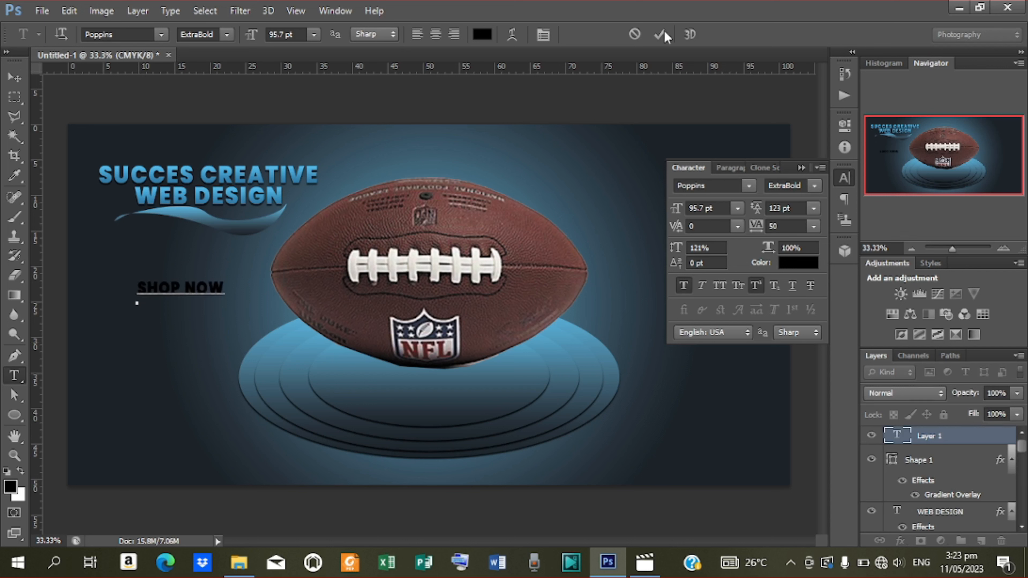
{"action": "left_click", "coordinate": [654, 32]}
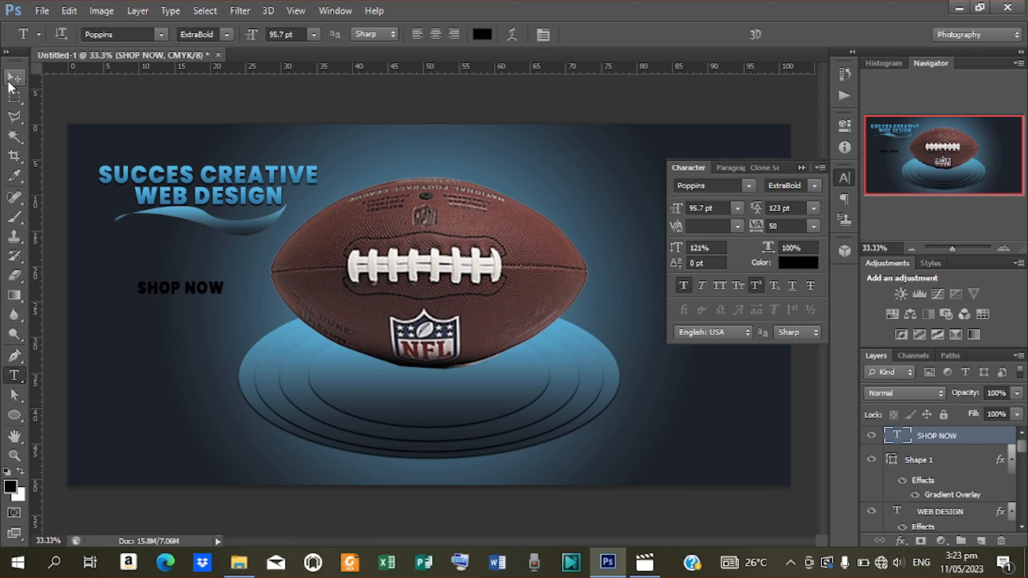
Draw a 555 × 123 px rounded rectangle with 30 px corners over SHOP NOW.
{"action": "left_click", "coordinate": [12, 416]}
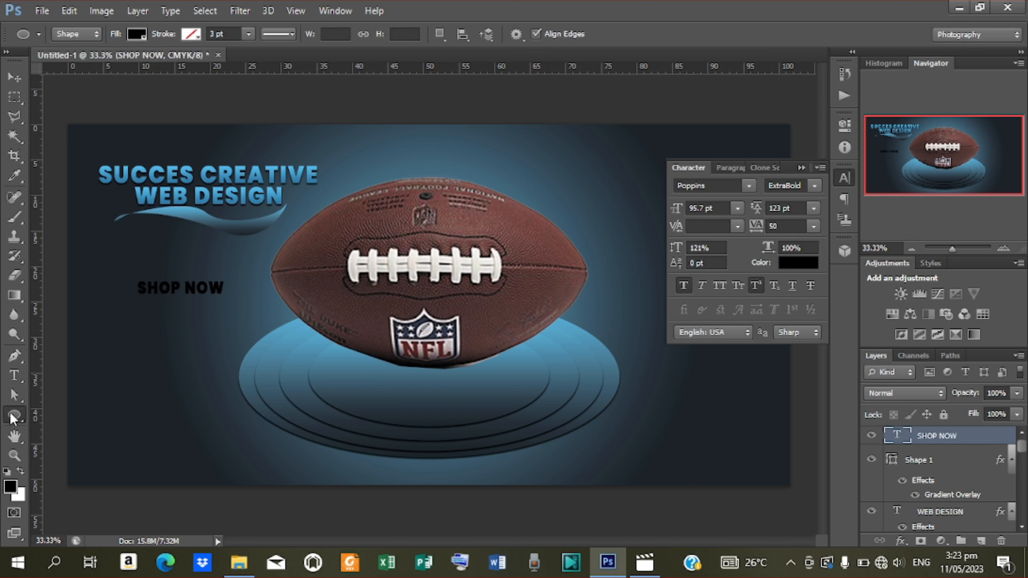
{"action": "right_click", "coordinate": [13, 417]}
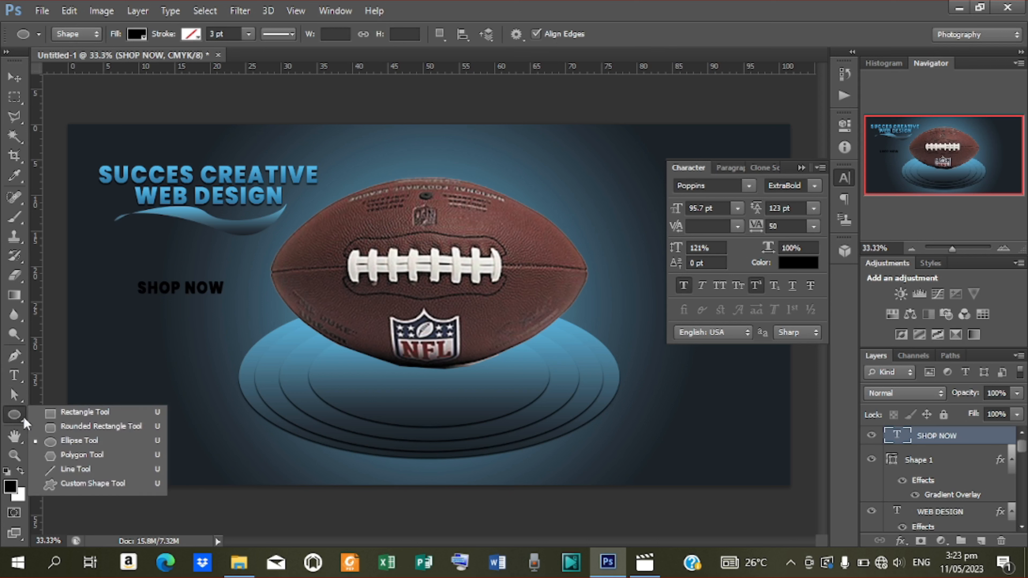
{"action": "left_click", "coordinate": [85, 428]}
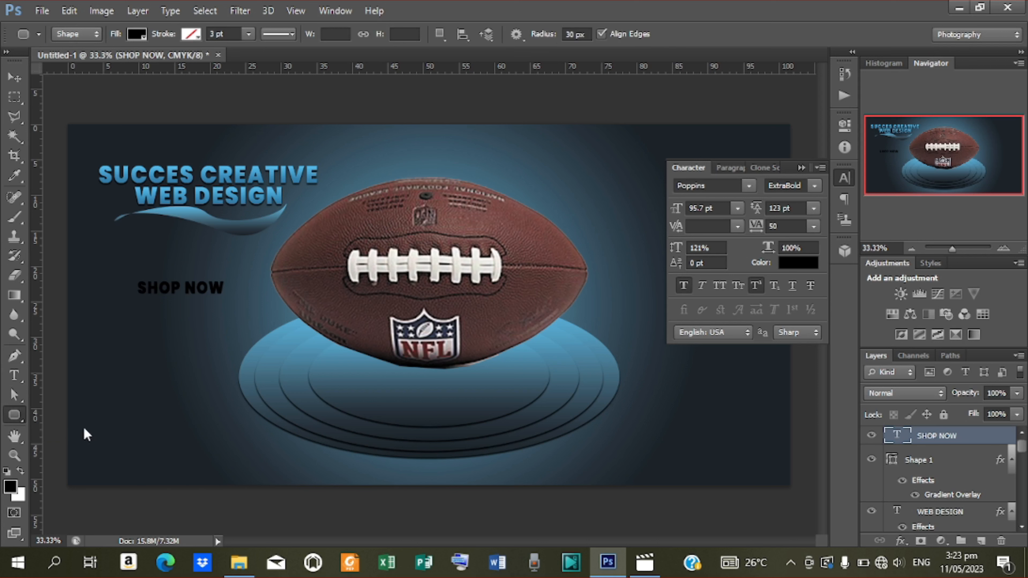
{"action": "left_click_drag", "start_coordinate": [130, 274], "coordinate": [270, 304]}
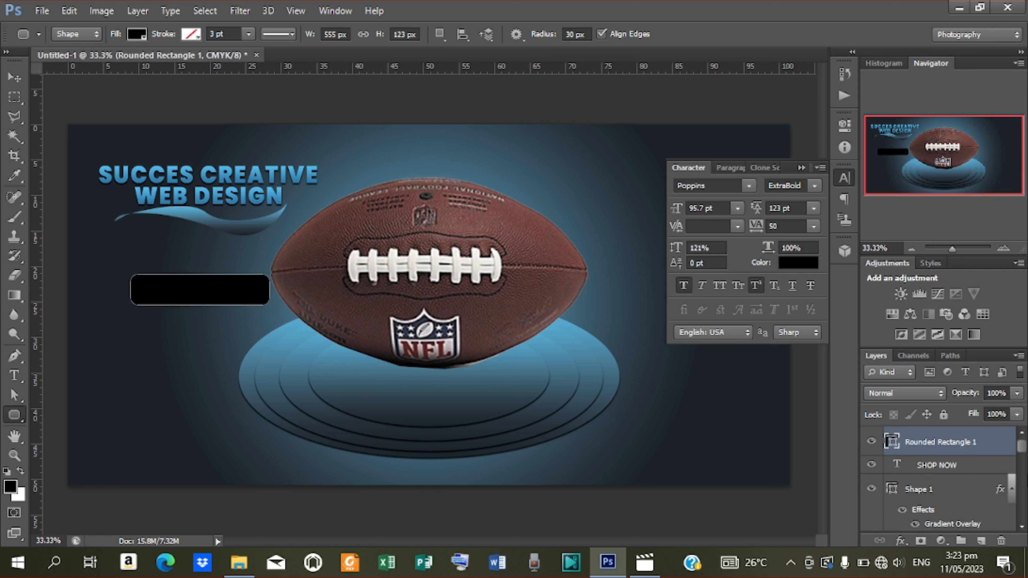
{"action": "left_click", "coordinate": [141, 37]}
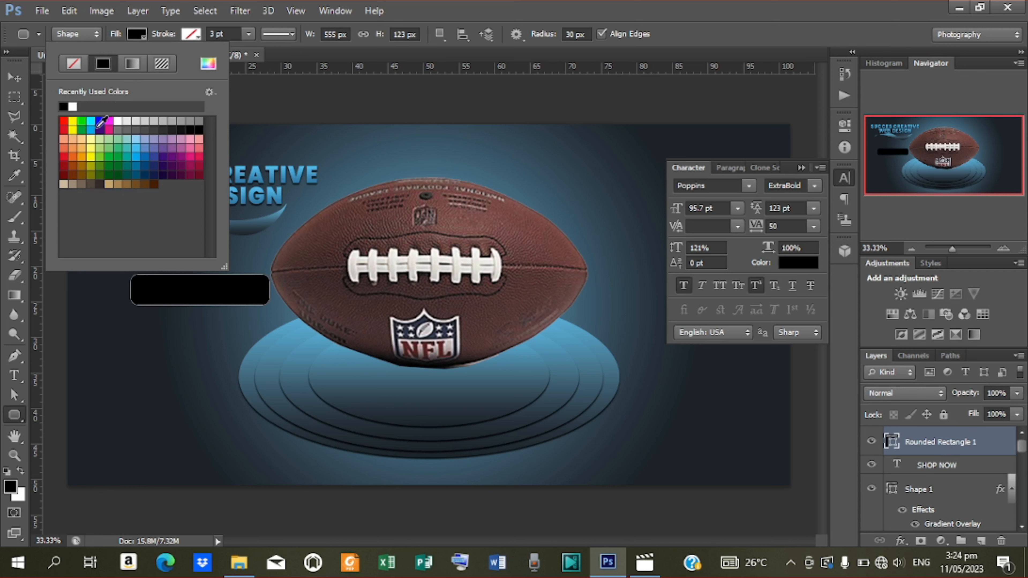
Fill the button cyan and stack the SHOP NOW text above it.
{"action": "left_click", "coordinate": [92, 129]}
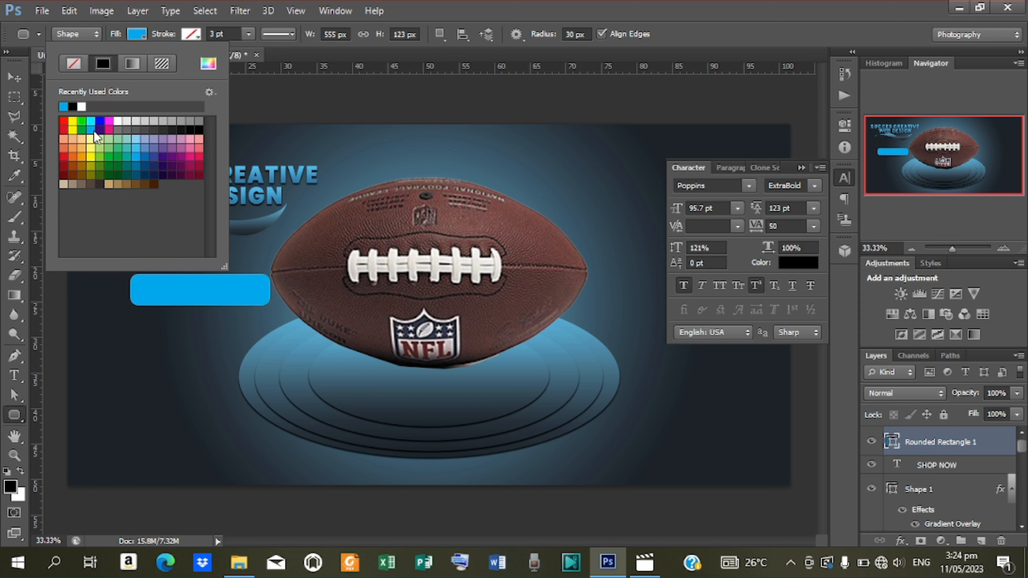
{"action": "left_click", "coordinate": [14, 77]}
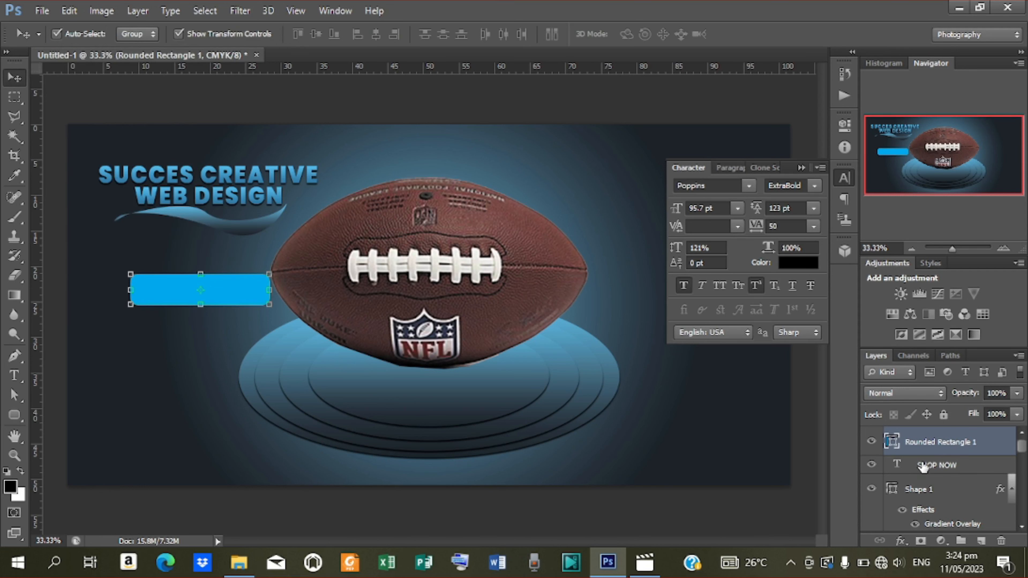
{"action": "left_click_drag", "start_coordinate": [923, 467], "coordinate": [909, 432]}
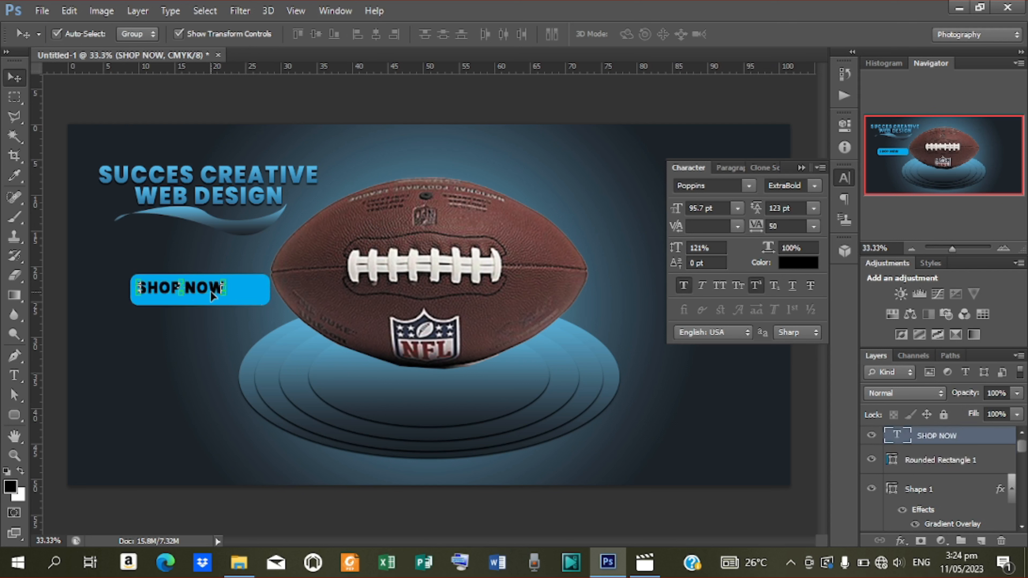
{"action": "left_click_drag", "start_coordinate": [211, 302], "coordinate": [210, 310]}
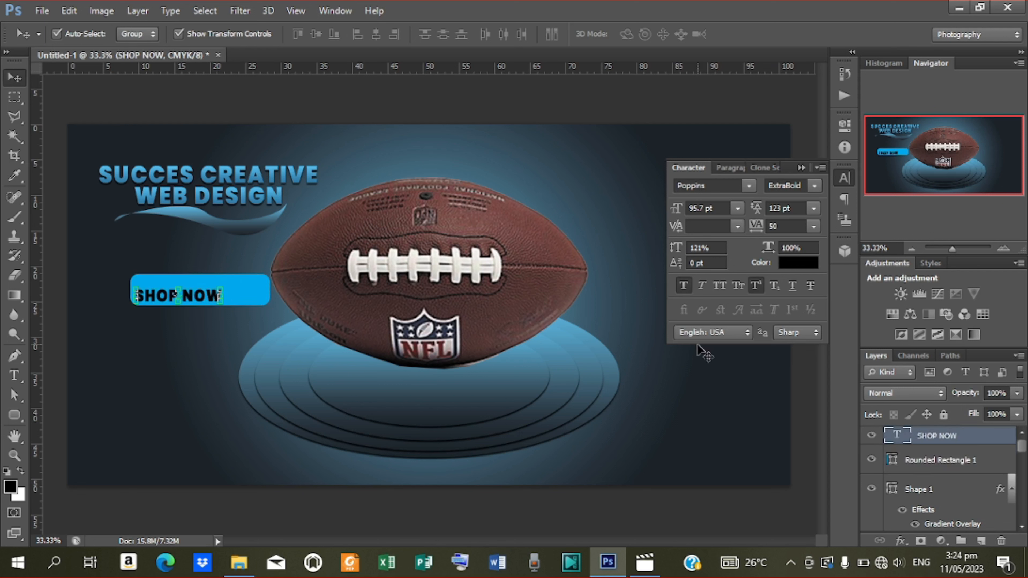
Shift the whole button left and centre the SHOP NOW text vertically on it.
{"action": "left_click", "coordinate": [938, 464], "text": "shift"}
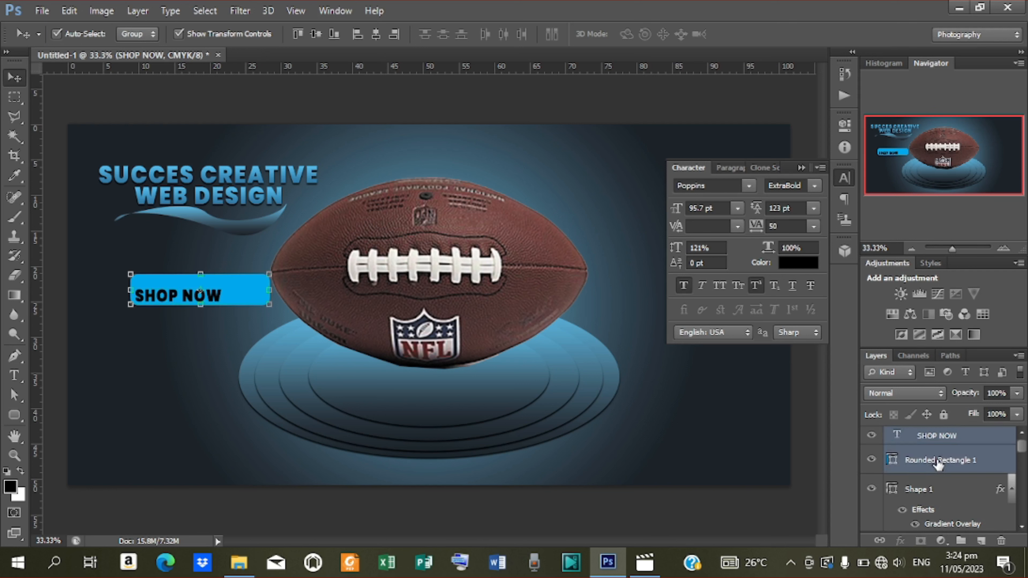
{"action": "key", "text": "shift+Left"}
{"action": "key", "text": "shift+Left"}
{"action": "key", "text": "shift+Left"}
{"action": "key", "text": "shift+Left"}
{"action": "key", "text": "shift+Left"}
{"action": "key", "text": "shift+Left"}
{"action": "key", "text": "shift+Left"}
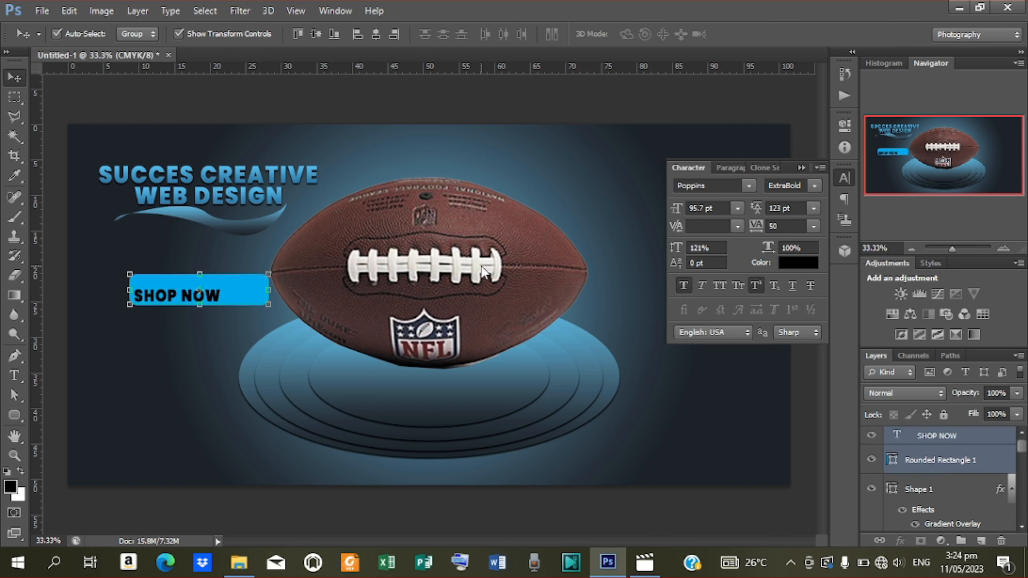
{"action": "key", "text": "shift+Left"}
{"action": "key", "text": "shift+Left"}
{"action": "key", "text": "shift+Left"}
{"action": "key", "text": "shift+Left"}
{"action": "key", "text": "shift+Left"}
{"action": "key", "text": "shift+Left"}
{"action": "key", "text": "shift+Left"}
{"action": "key", "text": "shift+Left"}
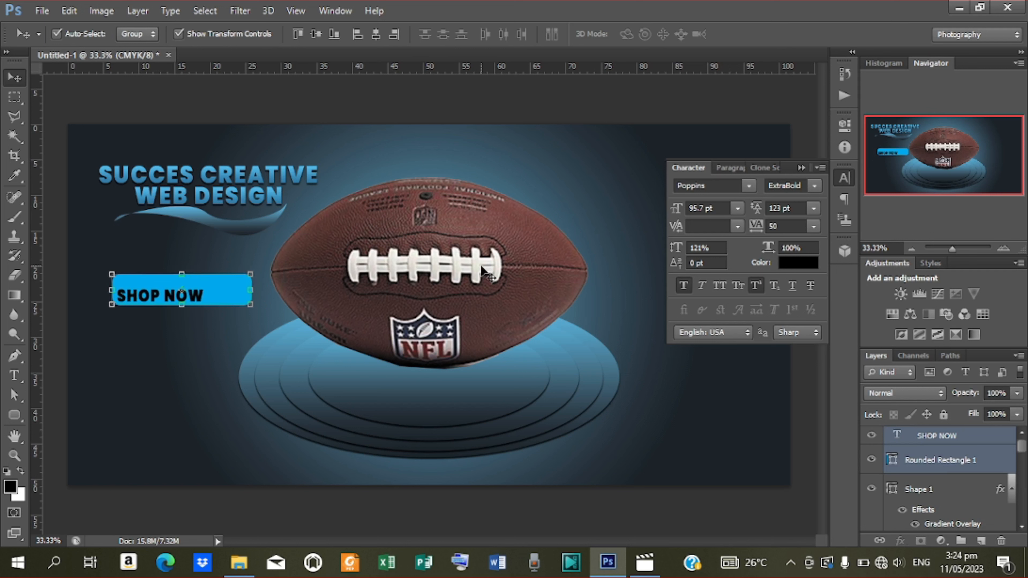
{"action": "key", "text": "shift+Left"}
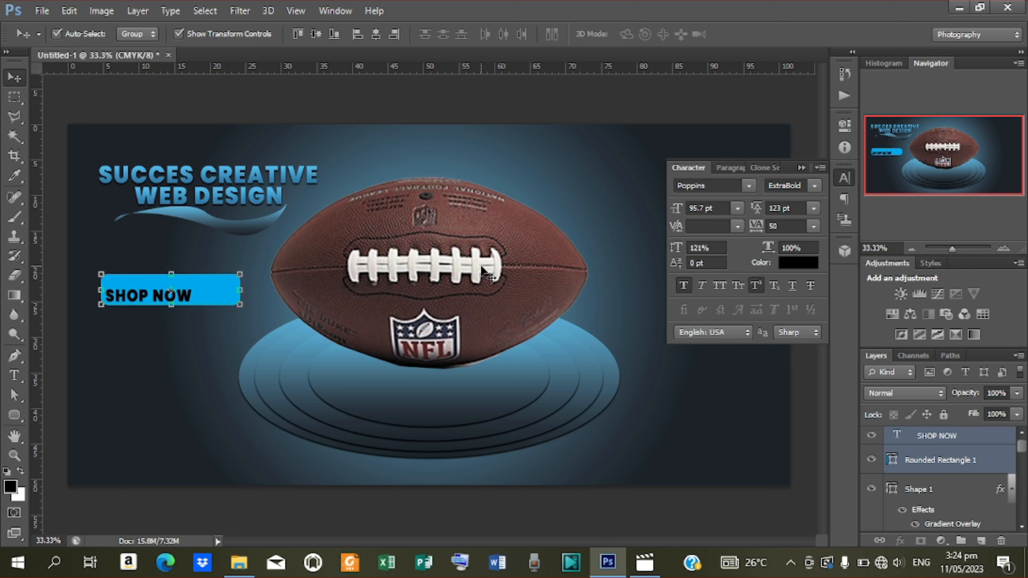
{"action": "left_click", "coordinate": [950, 444]}
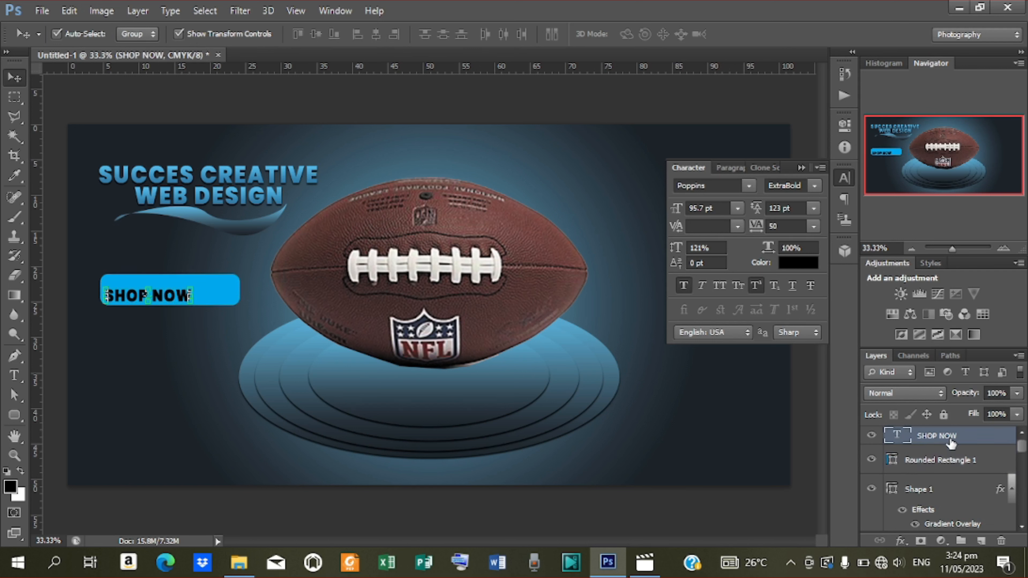
{"action": "key", "text": "shift+Up"}
{"action": "key", "text": "shift+Up"}
{"action": "key", "text": "shift+Up"}
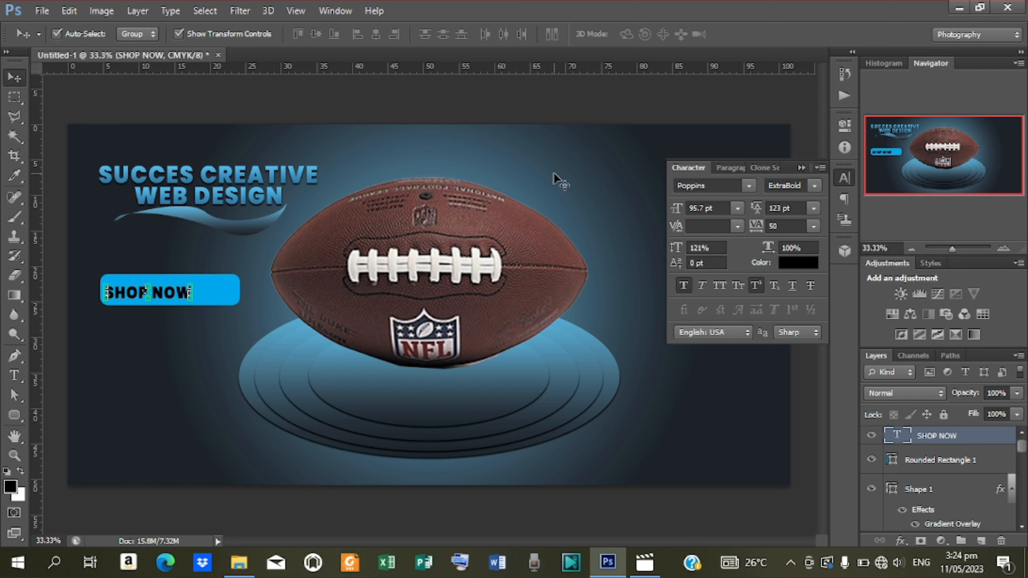
{"action": "key", "text": "shift+Up"}
{"action": "key", "text": "shift+Up"}
{"action": "key", "text": "shift+Down"}
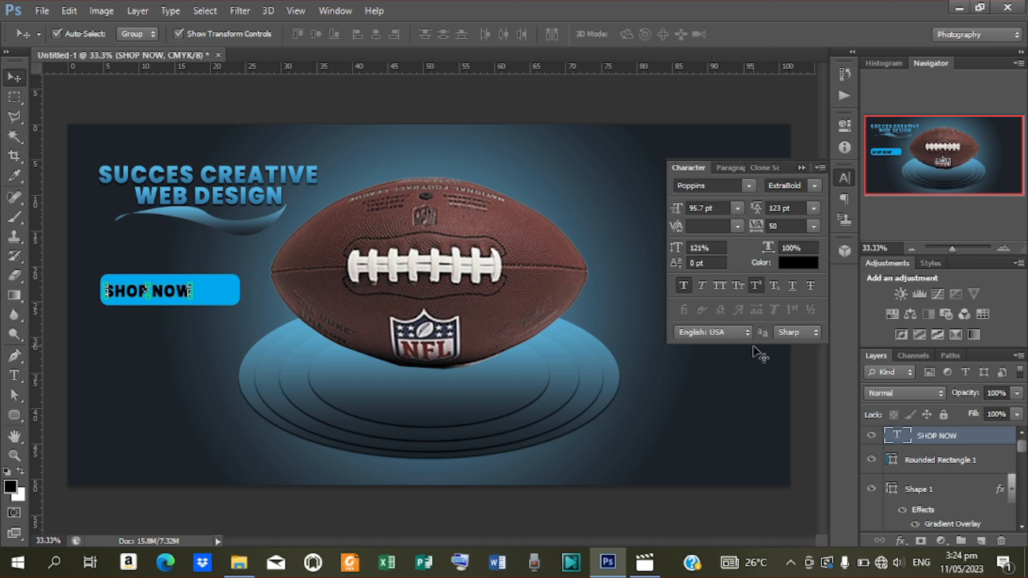
{"action": "left_click", "coordinate": [955, 461], "text": "shift"}
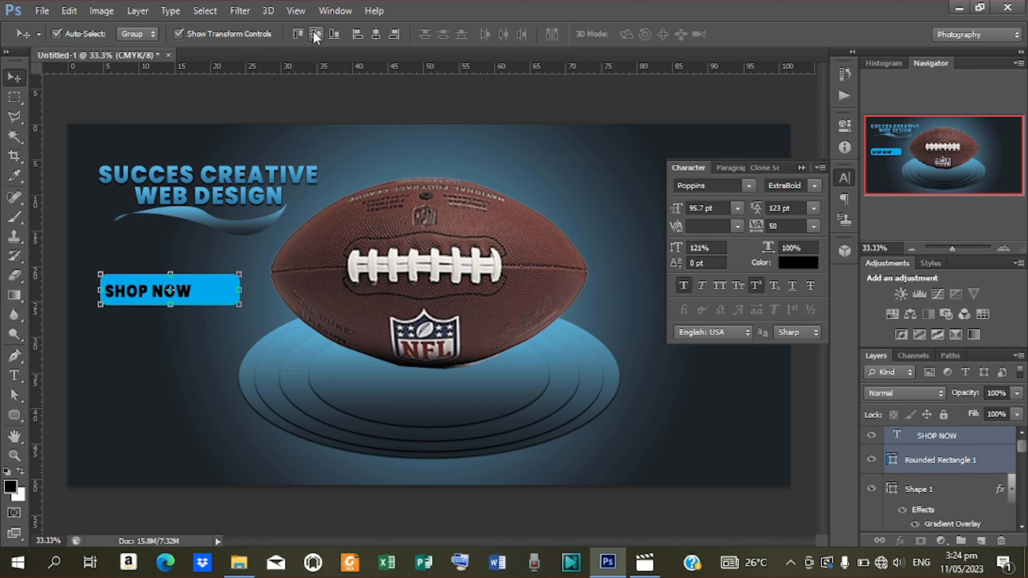
{"action": "left_click", "coordinate": [316, 36]}
{"action": "left_click", "coordinate": [812, 430]}
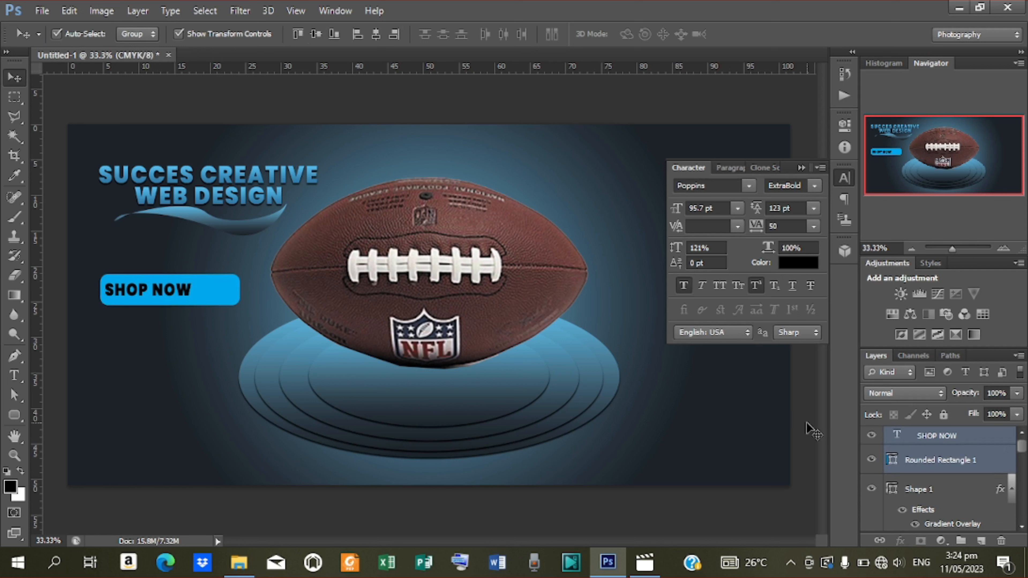
{"action": "left_click", "coordinate": [15, 415]}
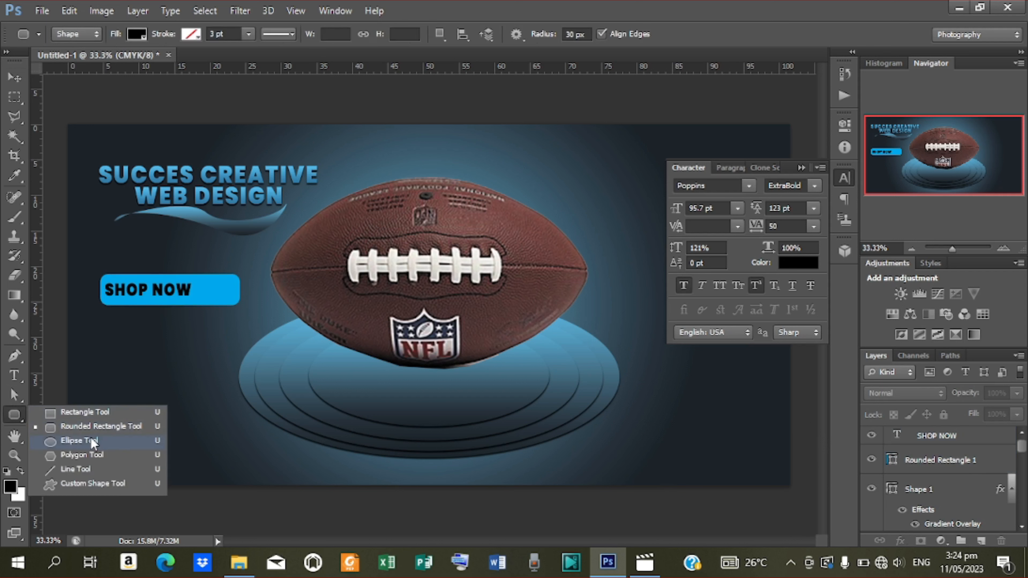
Draw a 126 px circle at the button's right end, vertically centred with Rounded Rectangle 1.
{"action": "left_click", "coordinate": [93, 443]}
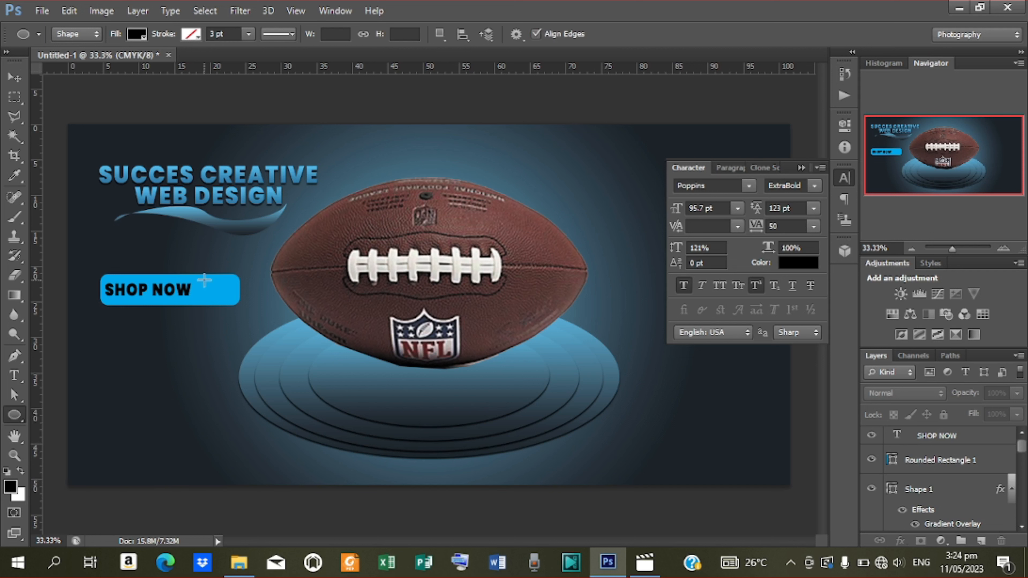
{"action": "left_click_drag", "start_coordinate": [205, 280], "coordinate": [233, 319]}
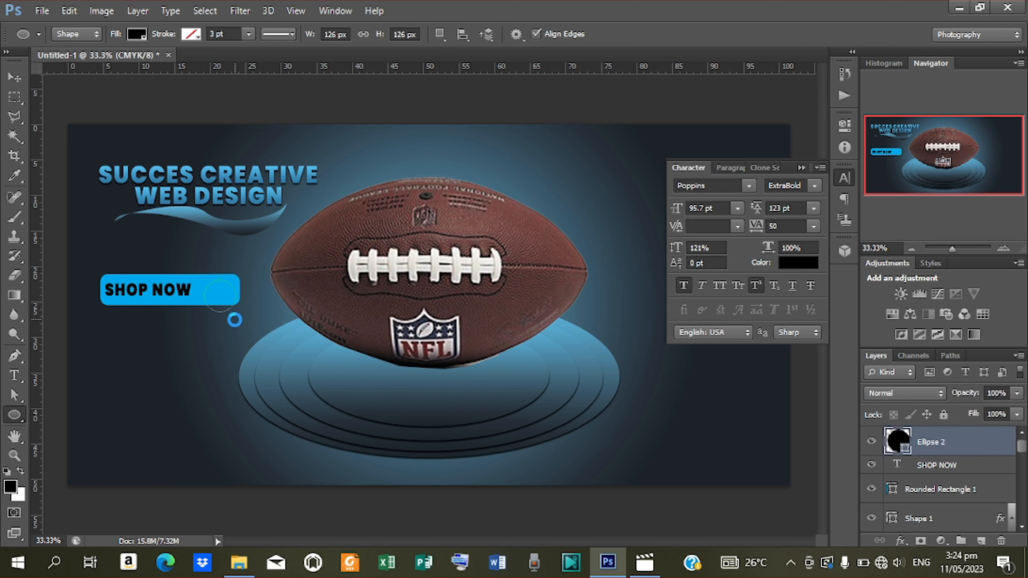
{"action": "left_click", "coordinate": [14, 79]}
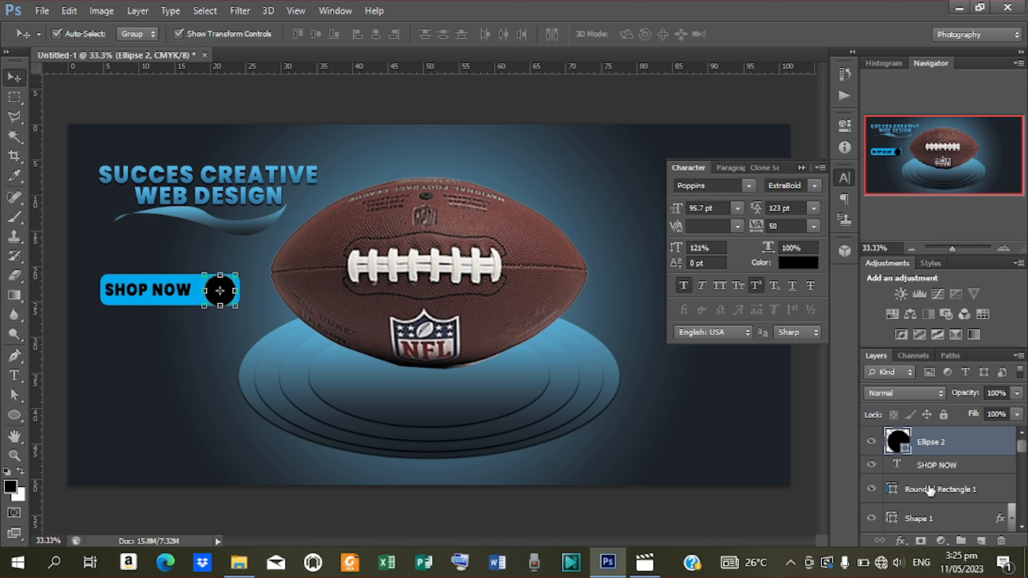
{"action": "left_click", "coordinate": [930, 491], "text": "ctrl"}
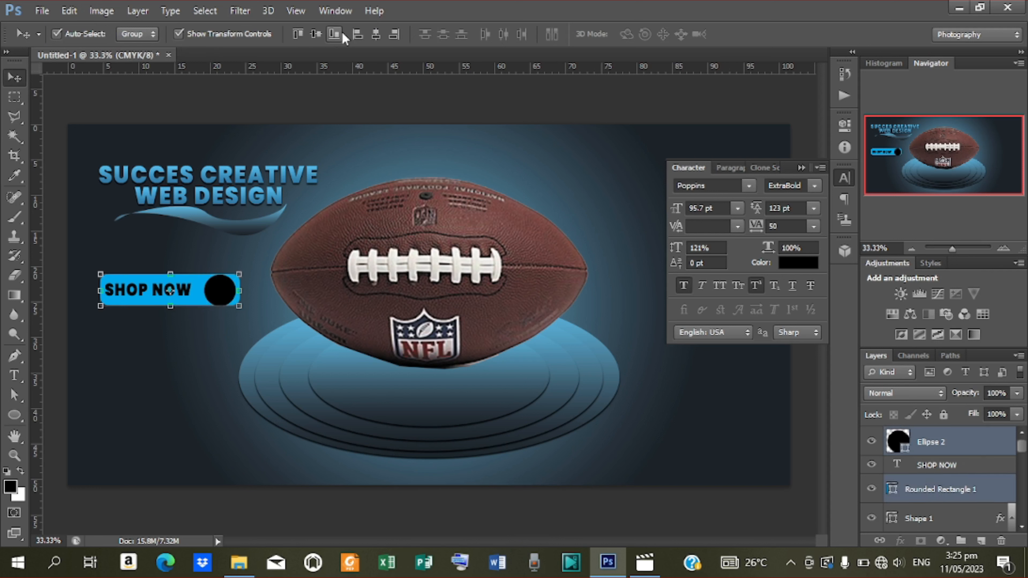
{"action": "left_click", "coordinate": [314, 35]}
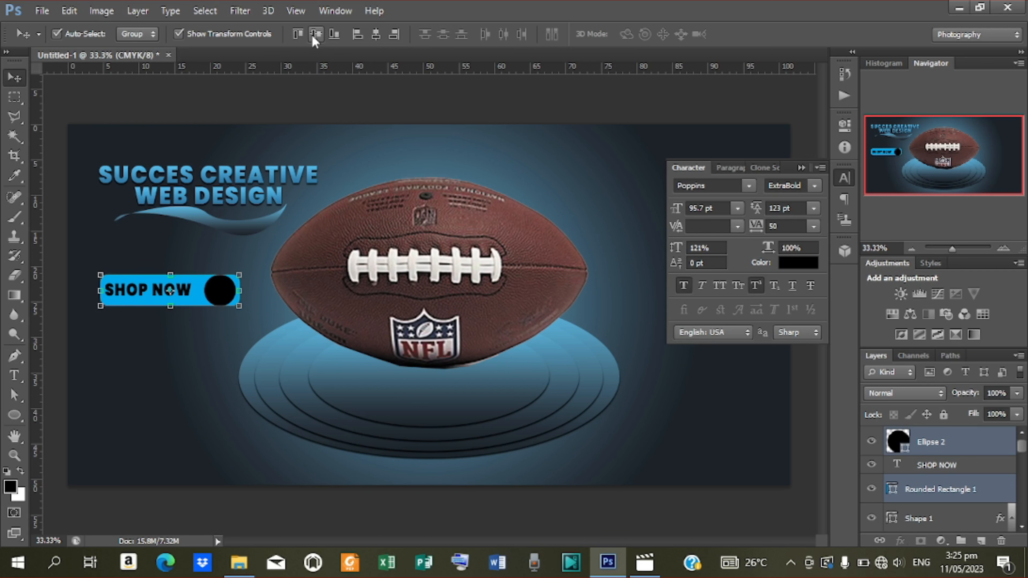
{"action": "left_click", "coordinate": [937, 445]}
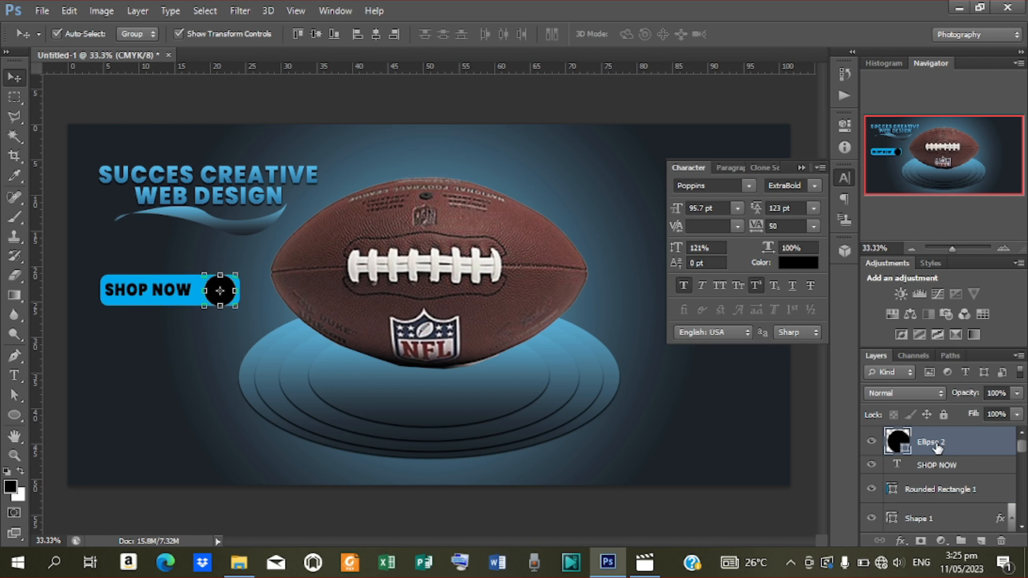
Apply a dark-to-blue gradient preset as a Gradient Overlay on the Ellipse 2 circle.
{"action": "right_click", "coordinate": [932, 449]}
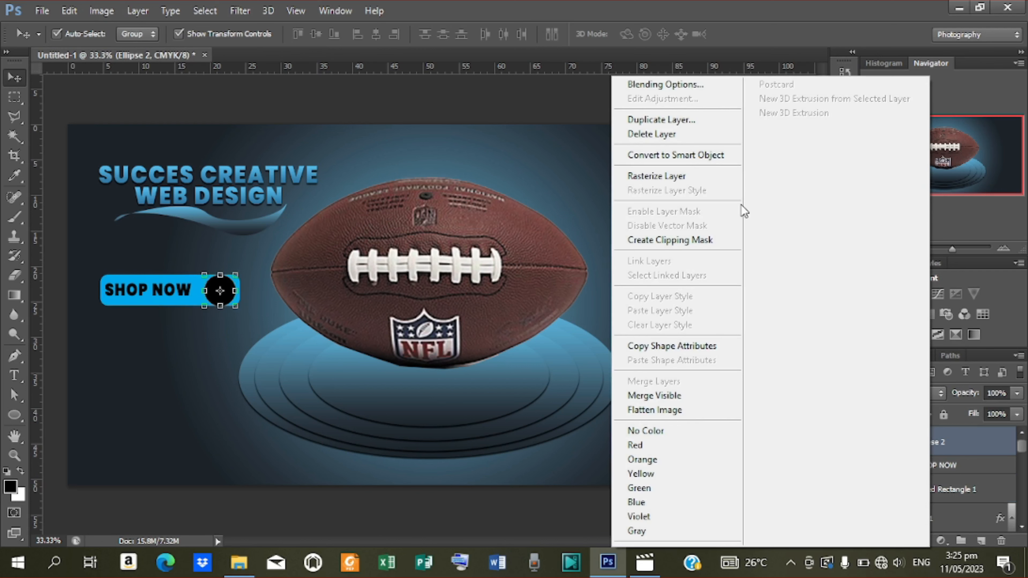
{"action": "left_click", "coordinate": [664, 86]}
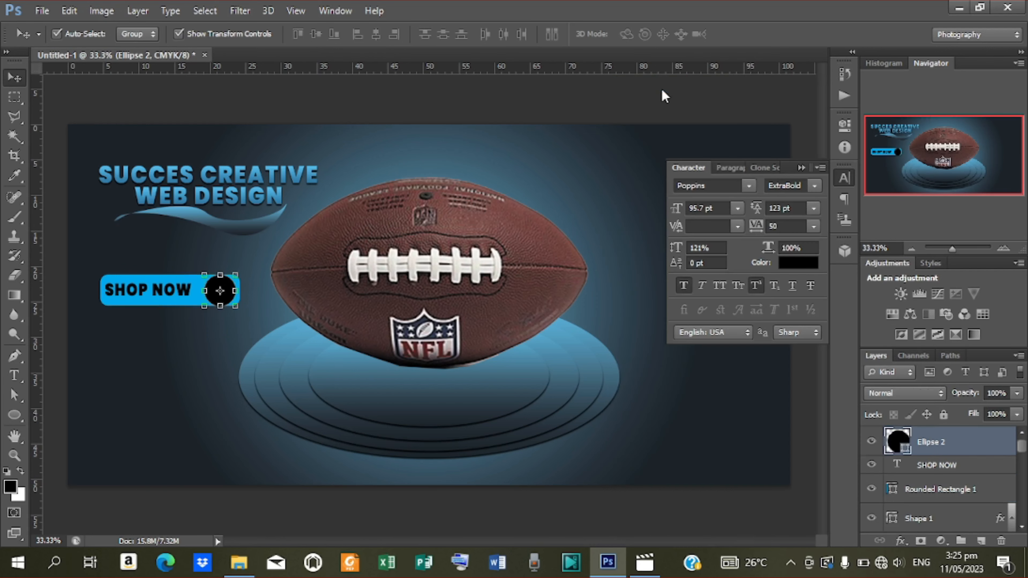
{"action": "left_click", "coordinate": [684, 261]}
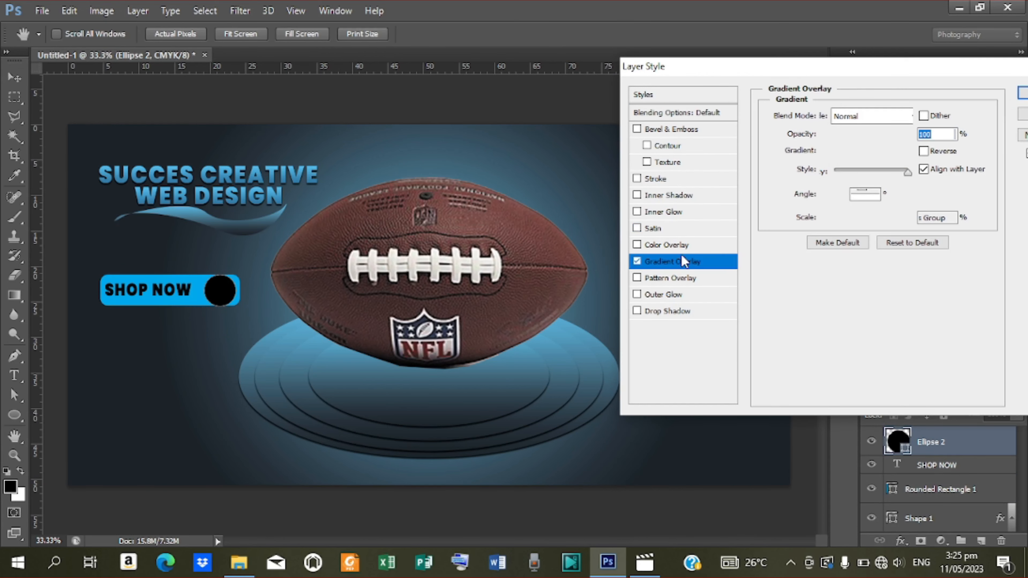
{"action": "left_click", "coordinate": [841, 155]}
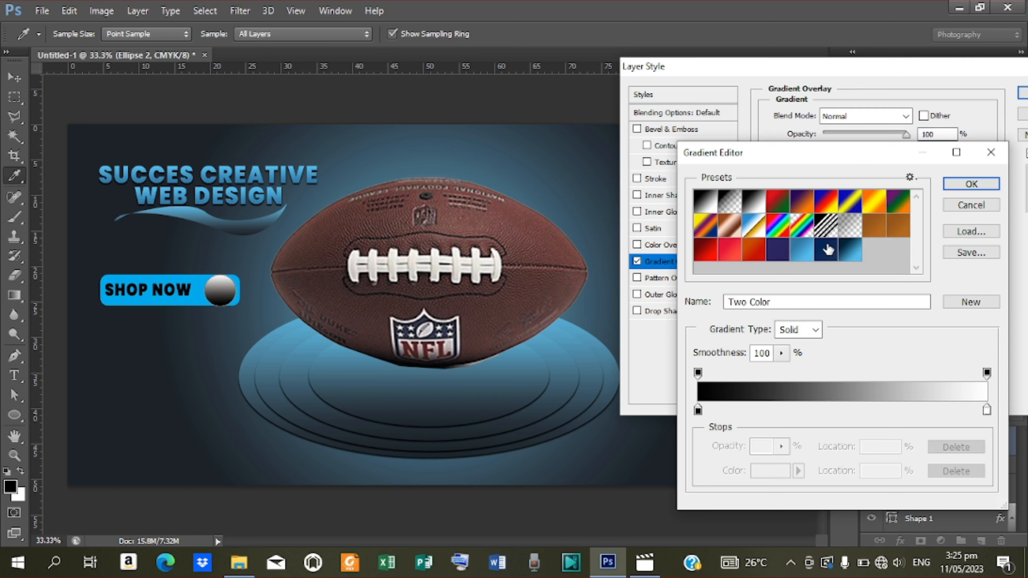
{"action": "left_click", "coordinate": [843, 250]}
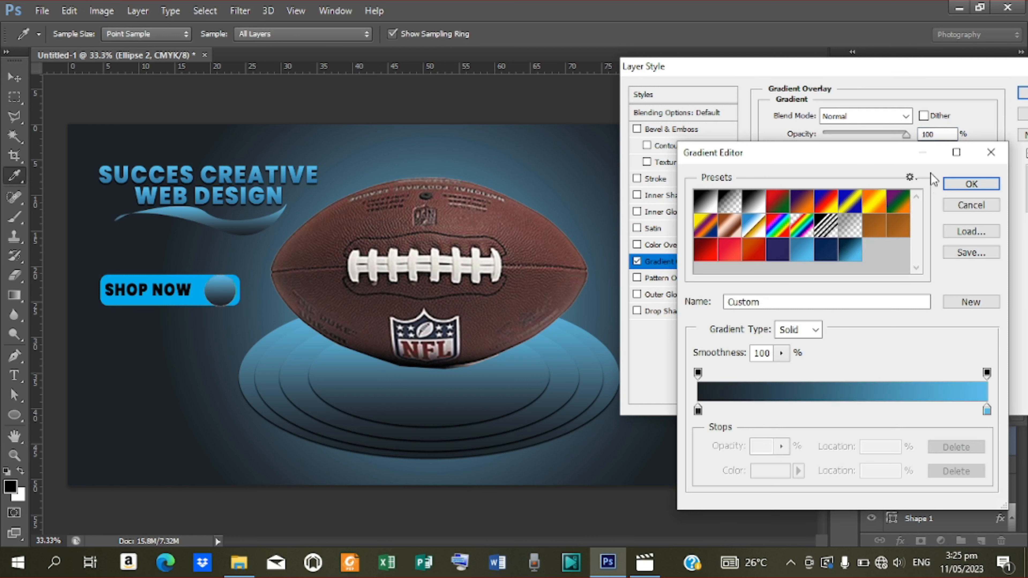
{"action": "left_click", "coordinate": [972, 186]}
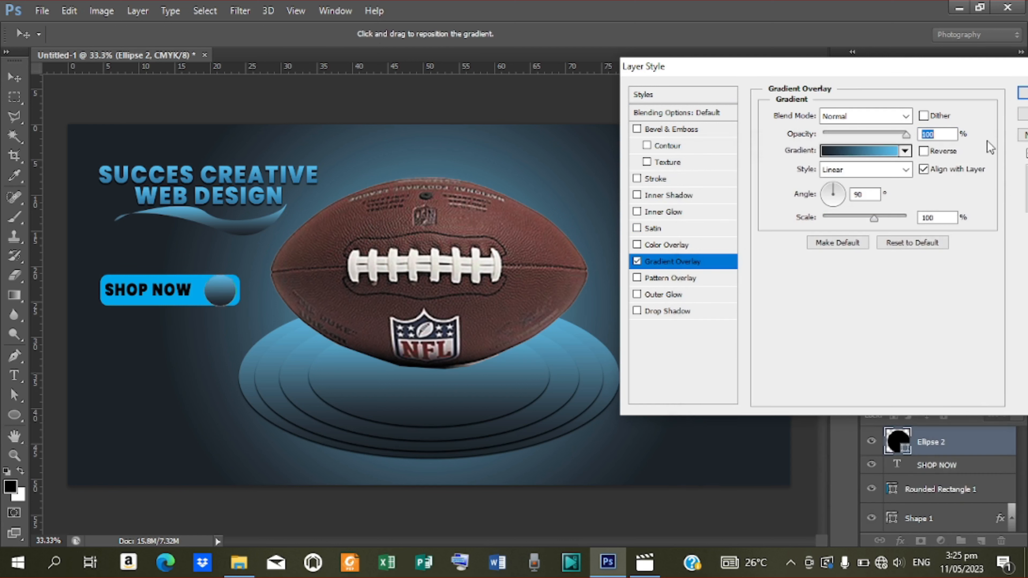
{"action": "left_click", "coordinate": [1023, 96]}
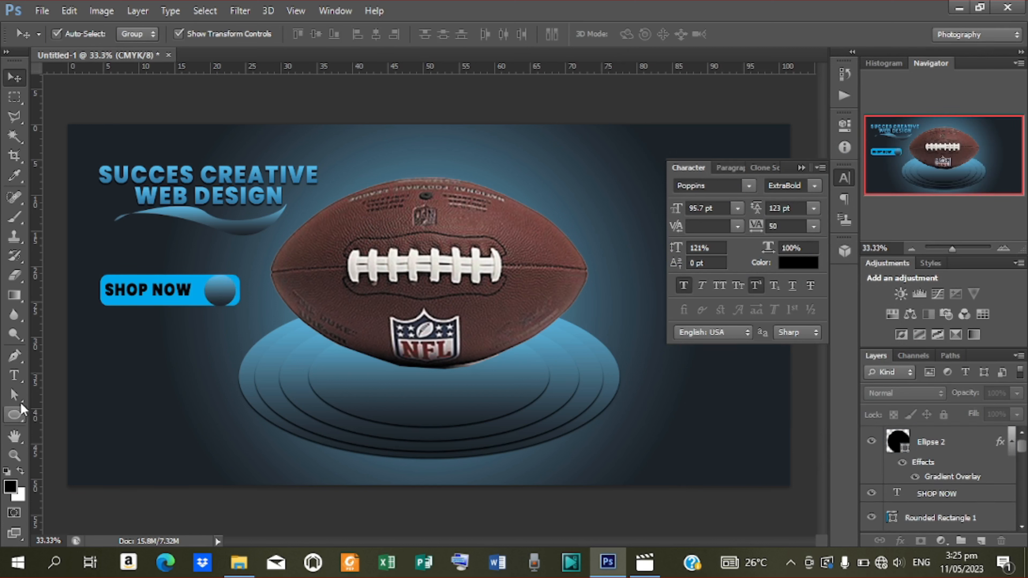
Draw a small triangle arrow custom shape on the button's circle.
{"action": "left_click", "coordinate": [13, 419]}
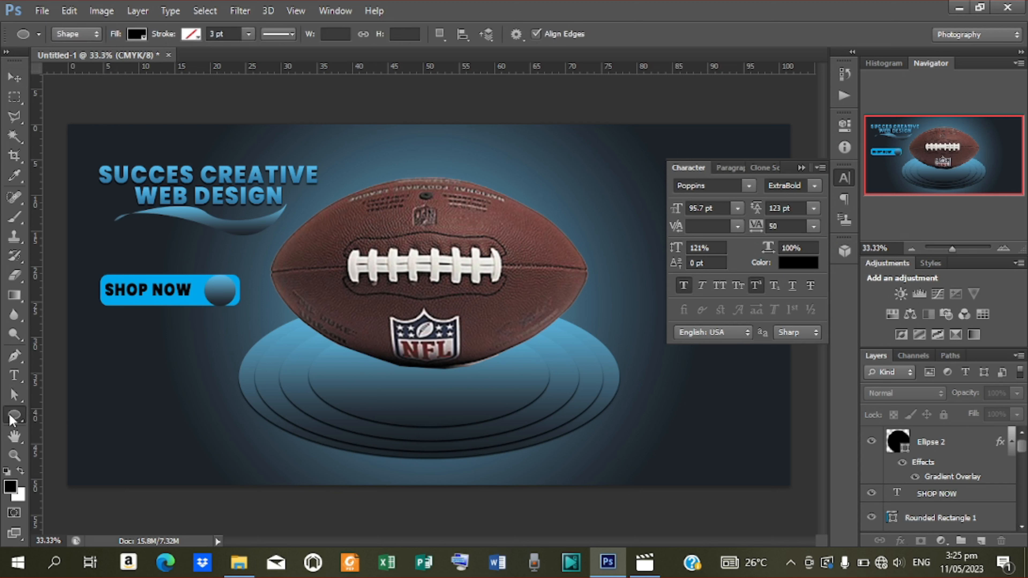
{"action": "left_click", "coordinate": [119, 484]}
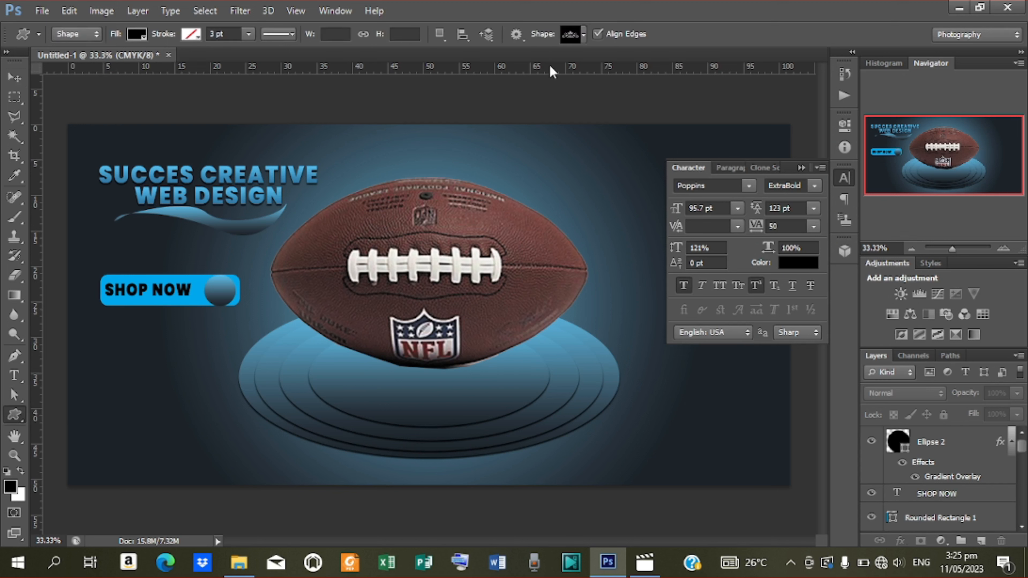
{"action": "left_click", "coordinate": [584, 39]}
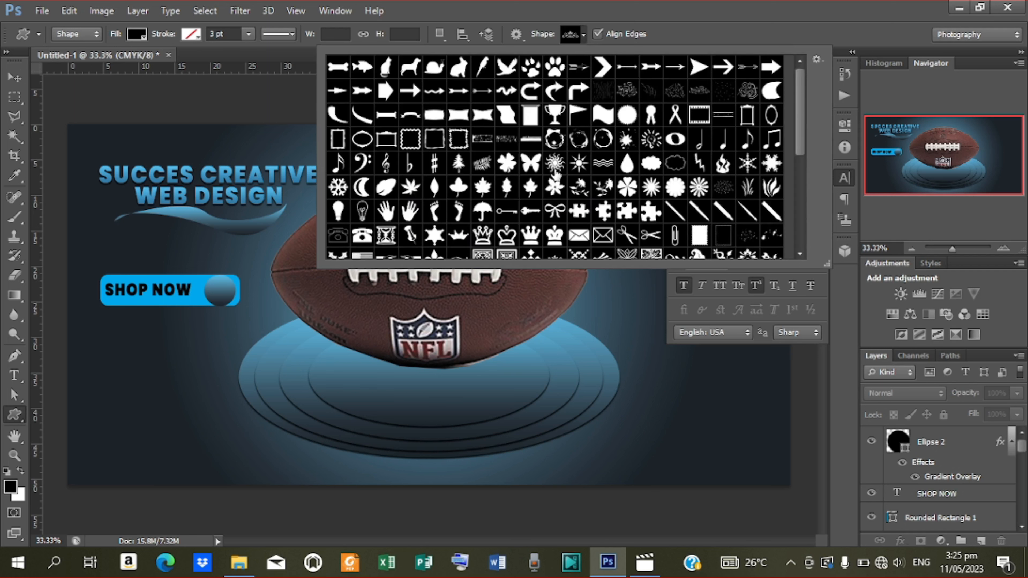
{"action": "scroll", "coordinate": [551, 198], "scroll_direction": "down", "scroll_amount": 1}
{"action": "scroll", "coordinate": [553, 199], "scroll_direction": "up", "scroll_amount": 1}
{"action": "left_click", "coordinate": [700, 68]}
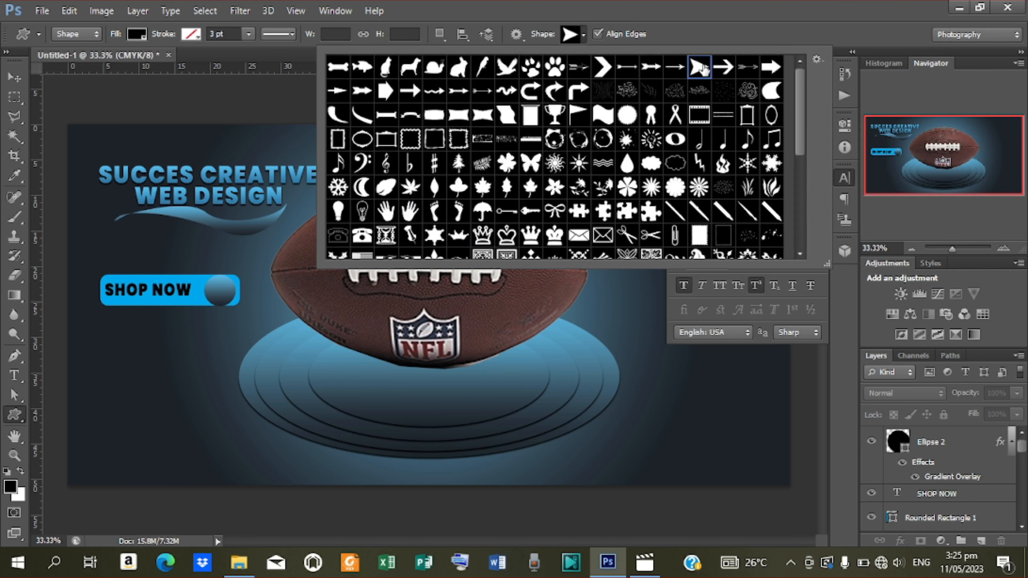
{"action": "left_click", "coordinate": [213, 285]}
{"action": "left_click_drag", "start_coordinate": [213, 285], "coordinate": [233, 297]}
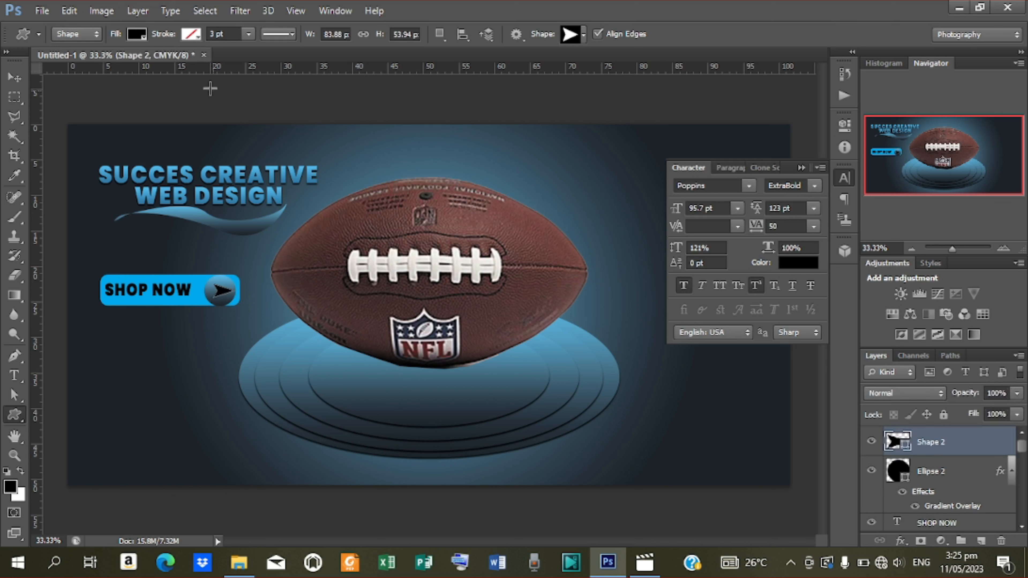
Centre the arrow horizontally on the Ellipse 2 circle.
{"action": "left_click", "coordinate": [930, 472], "text": "shift"}
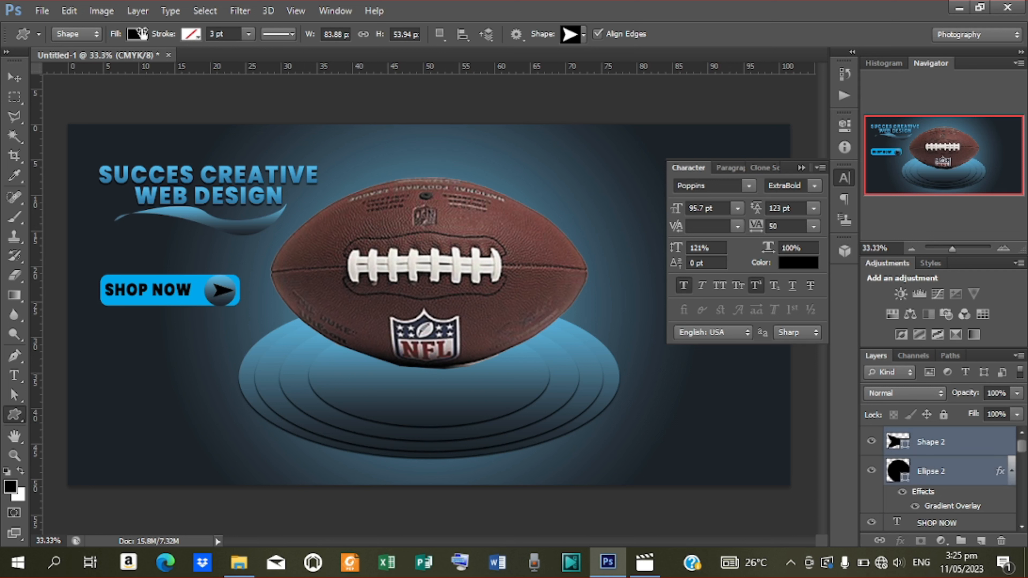
{"action": "left_click", "coordinate": [15, 76]}
{"action": "left_click", "coordinate": [378, 32]}
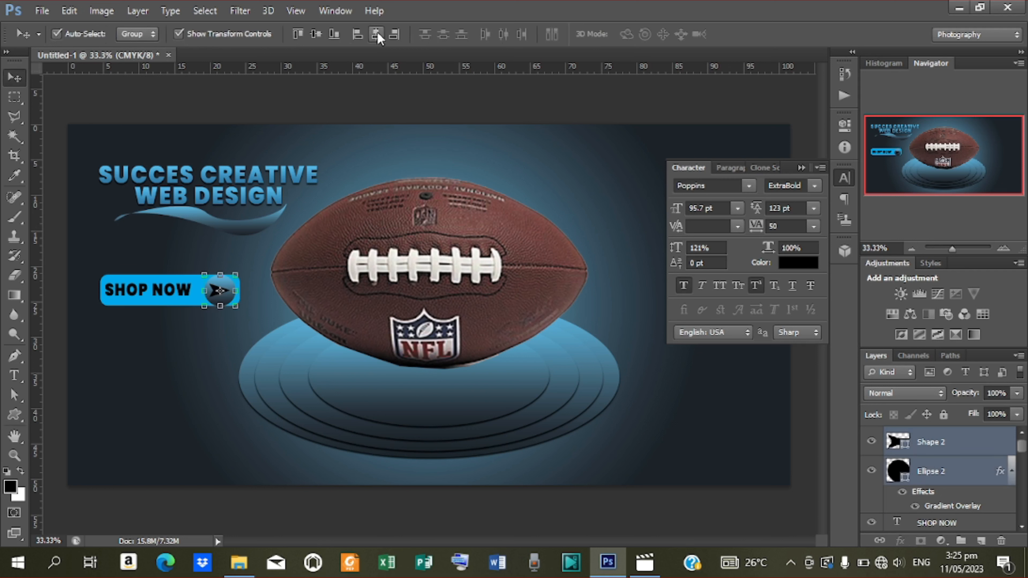
{"action": "left_click", "coordinate": [246, 110]}
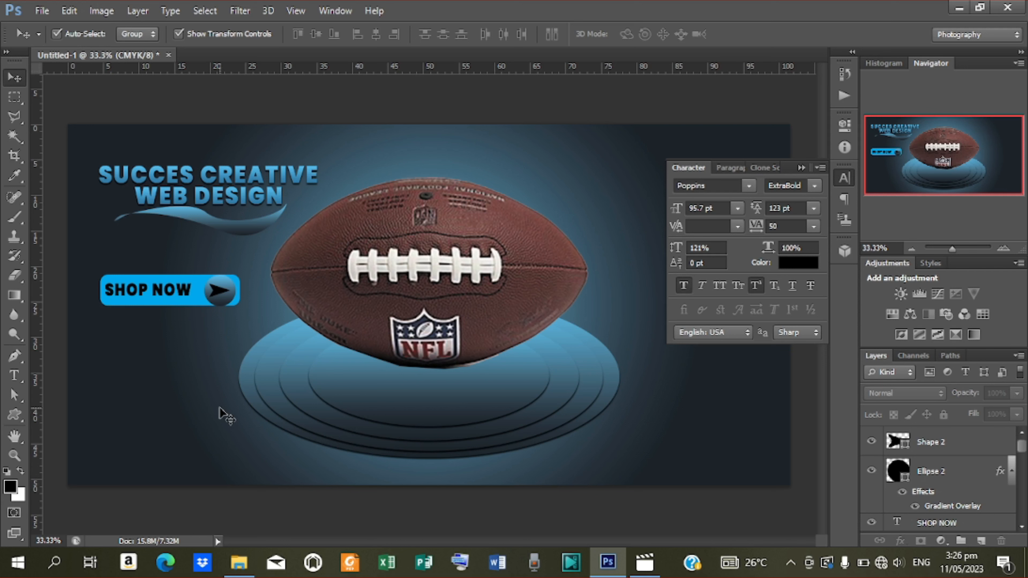
Add a black 'CONTACT US ON:' text line to the right of the football.
{"action": "key", "text": "t"}
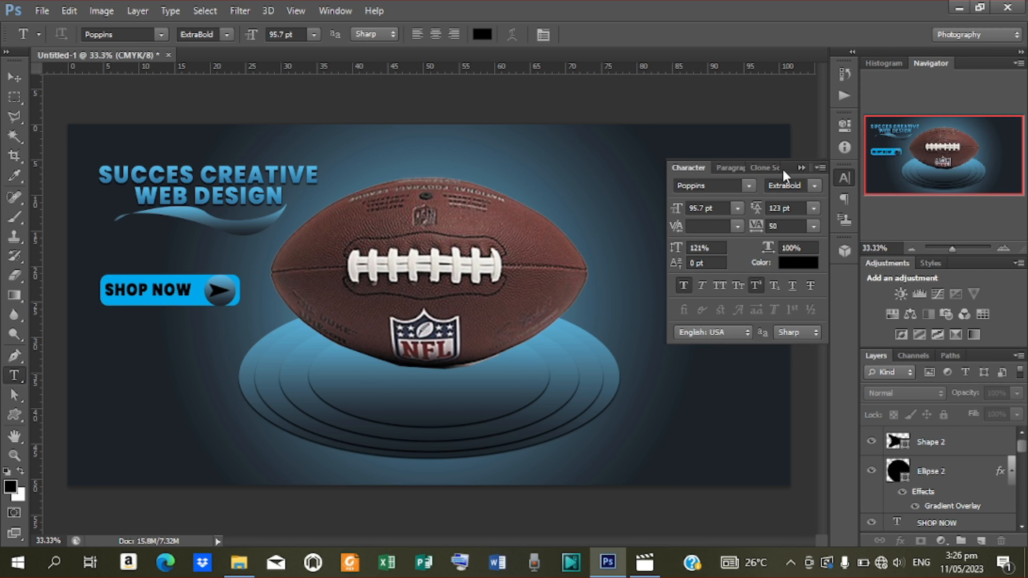
{"action": "left_click", "coordinate": [800, 167]}
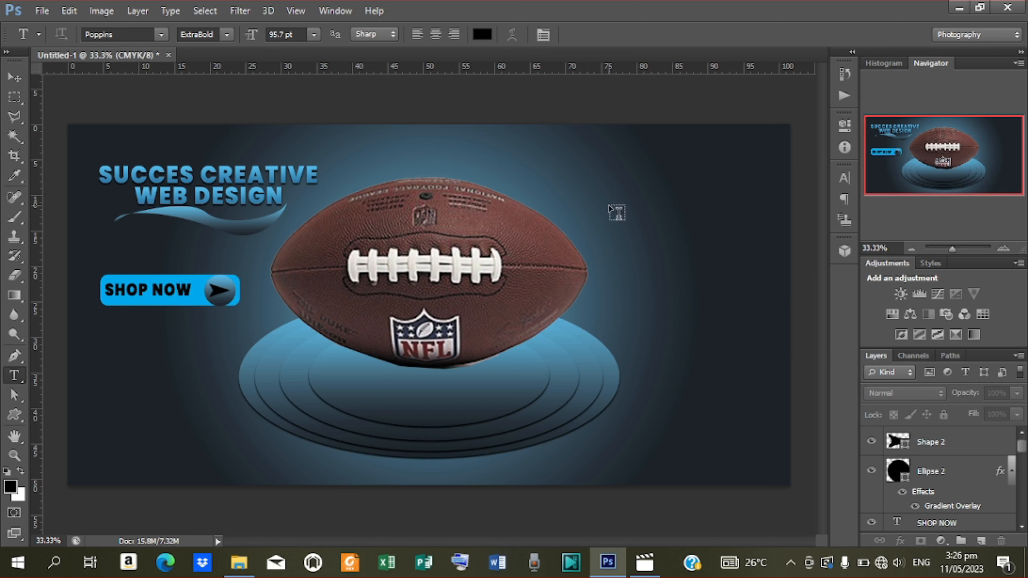
{"action": "left_click", "coordinate": [633, 302]}
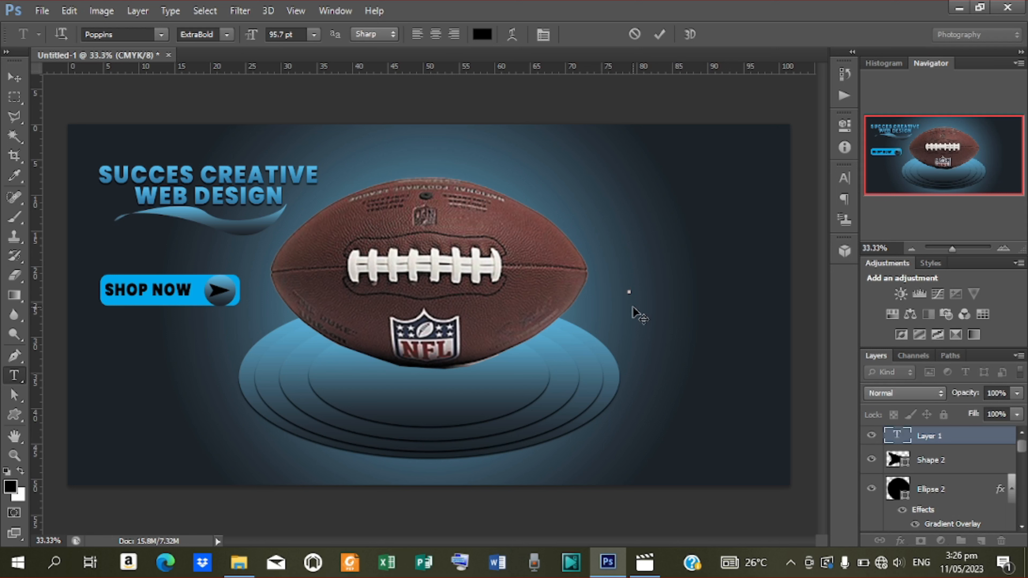
{"action": "type", "text": "CONTACT"}
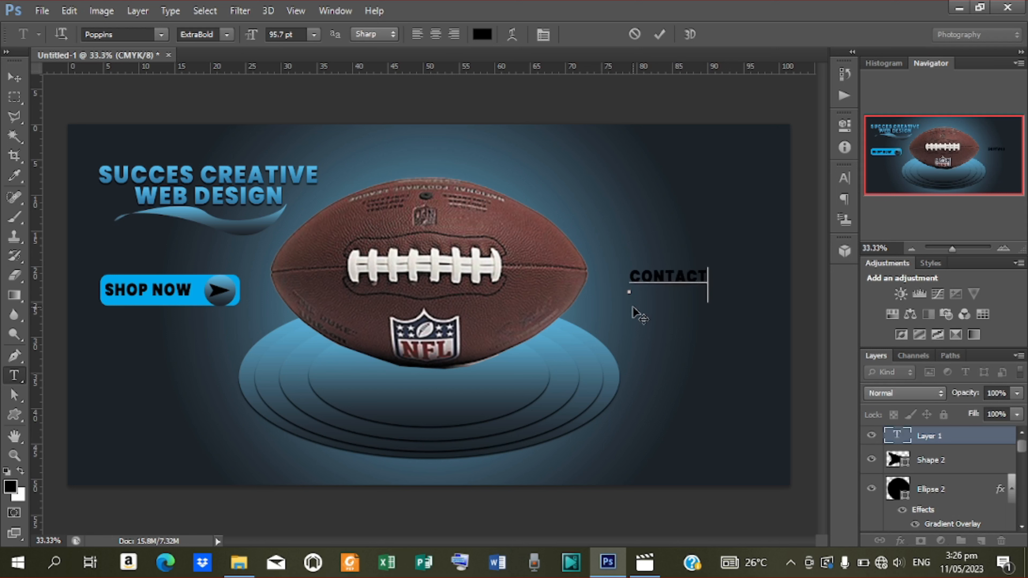
{"action": "type", "text": " US ON:"}
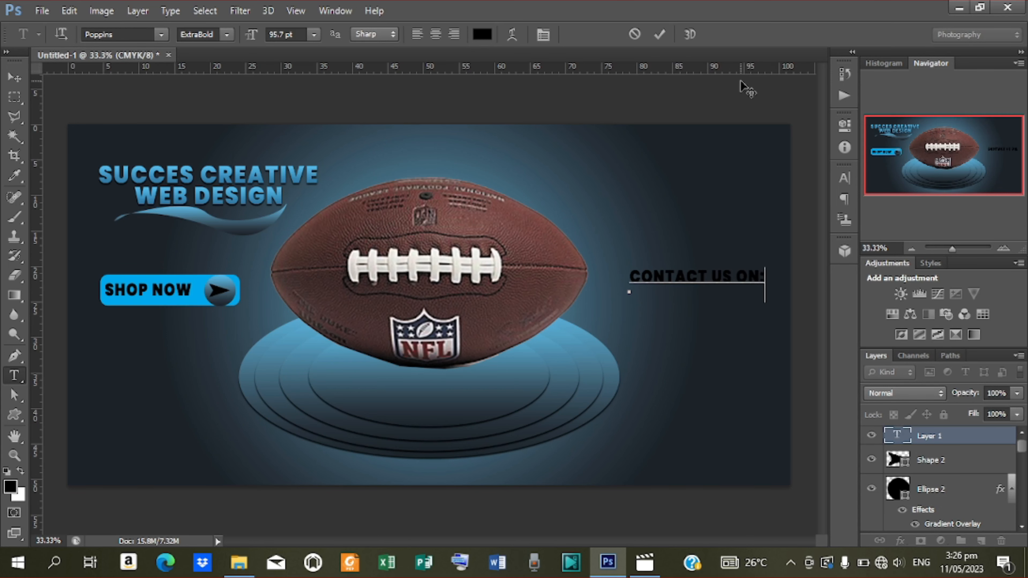
{"action": "left_click", "coordinate": [661, 34]}
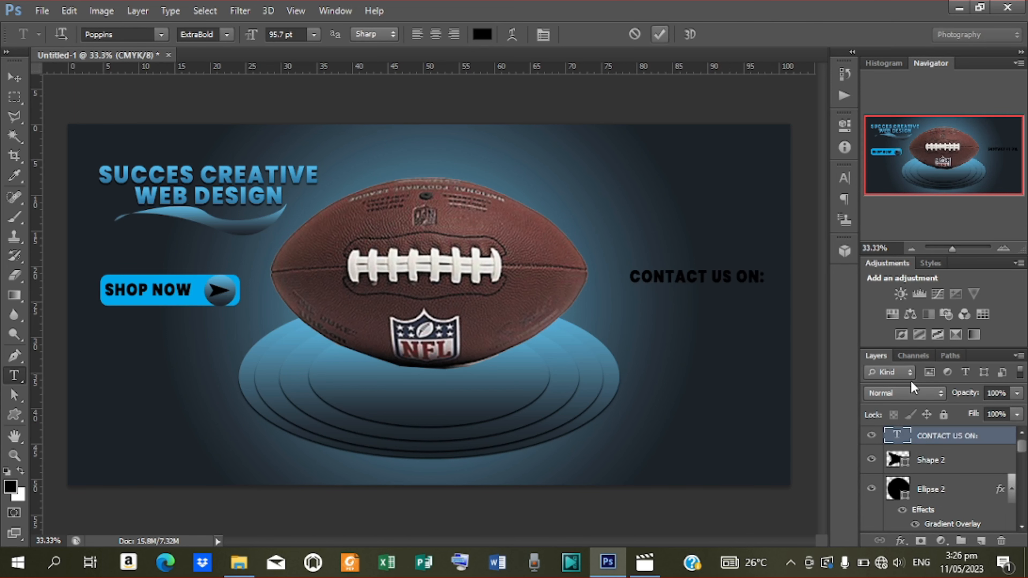
Give the CONTACT US ON: layer a dark-to-light blue preset Gradient Overlay.
{"action": "right_click", "coordinate": [948, 436]}
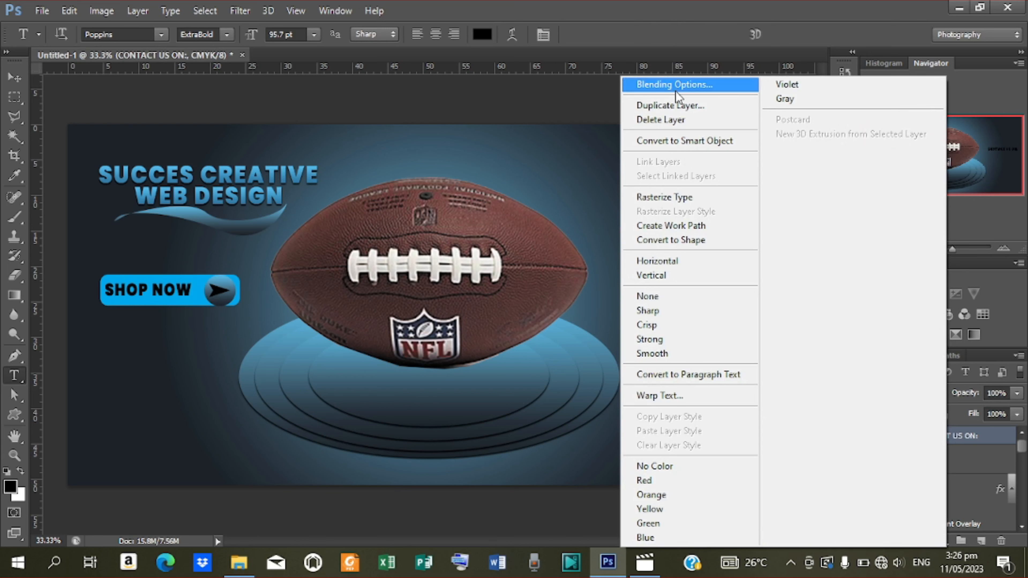
{"action": "left_click", "coordinate": [675, 89]}
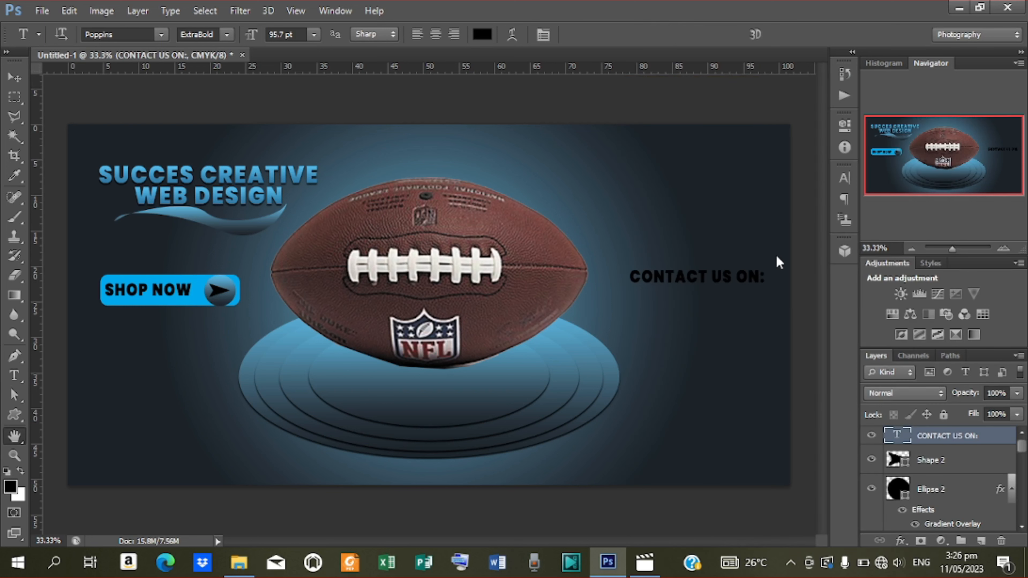
{"action": "left_click_drag", "start_coordinate": [756, 74], "coordinate": [635, 324]}
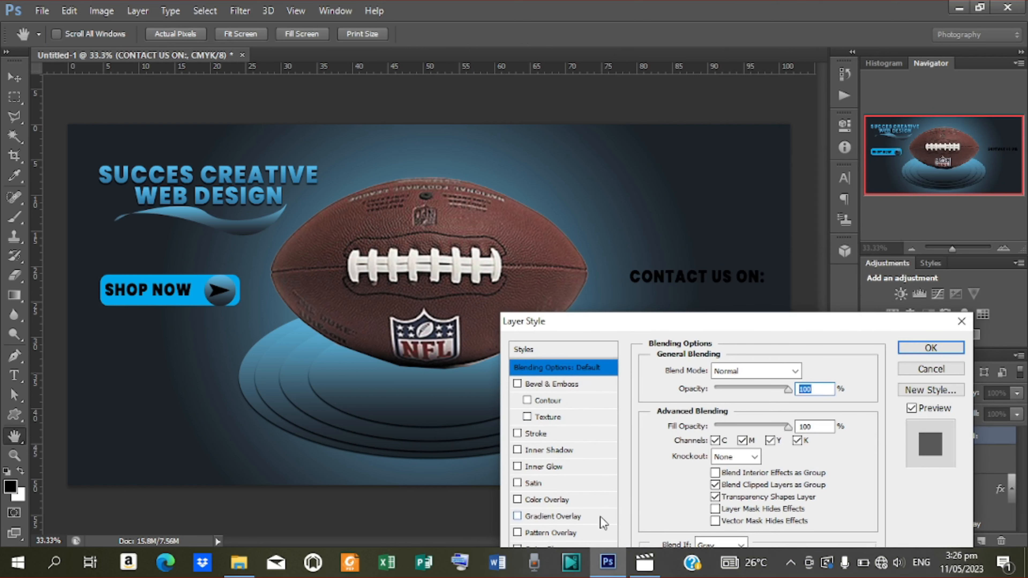
{"action": "left_click", "coordinate": [541, 521]}
{"action": "left_click", "coordinate": [724, 414]}
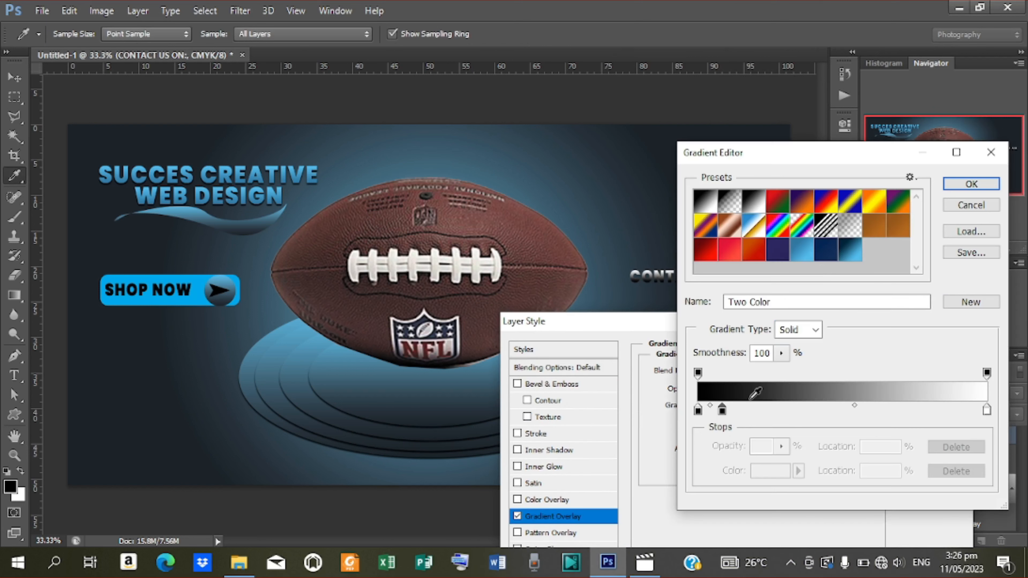
{"action": "left_click_drag", "start_coordinate": [834, 161], "coordinate": [346, 255]}
{"action": "left_click", "coordinate": [364, 349]}
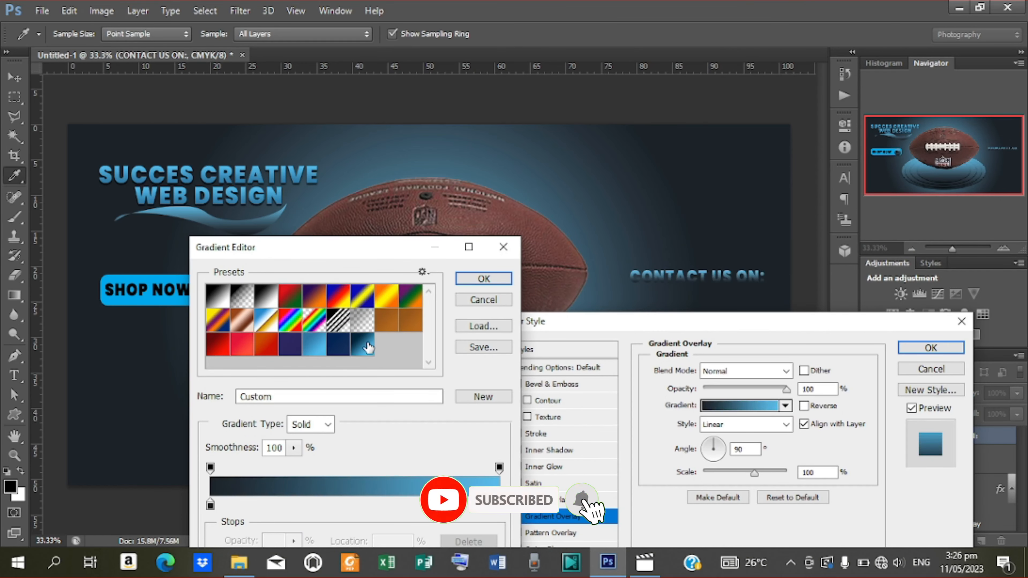
{"action": "left_click", "coordinate": [483, 279]}
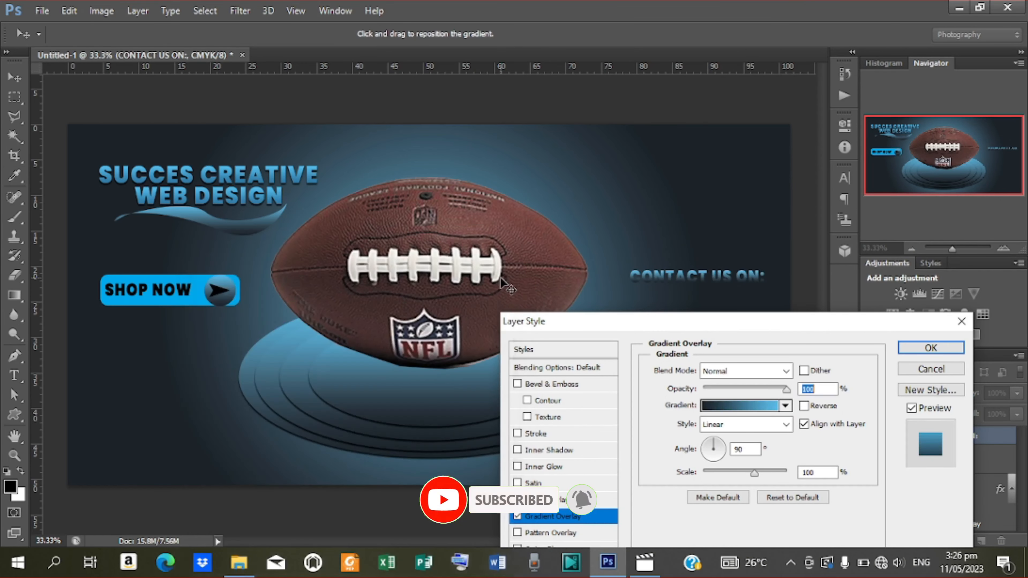
Add a Stroke Emboss bevel and a drop shadow to the heading, then apply the styles.
{"action": "left_click", "coordinate": [541, 385]}
{"action": "left_click_drag", "start_coordinate": [639, 326], "coordinate": [198, 88]}
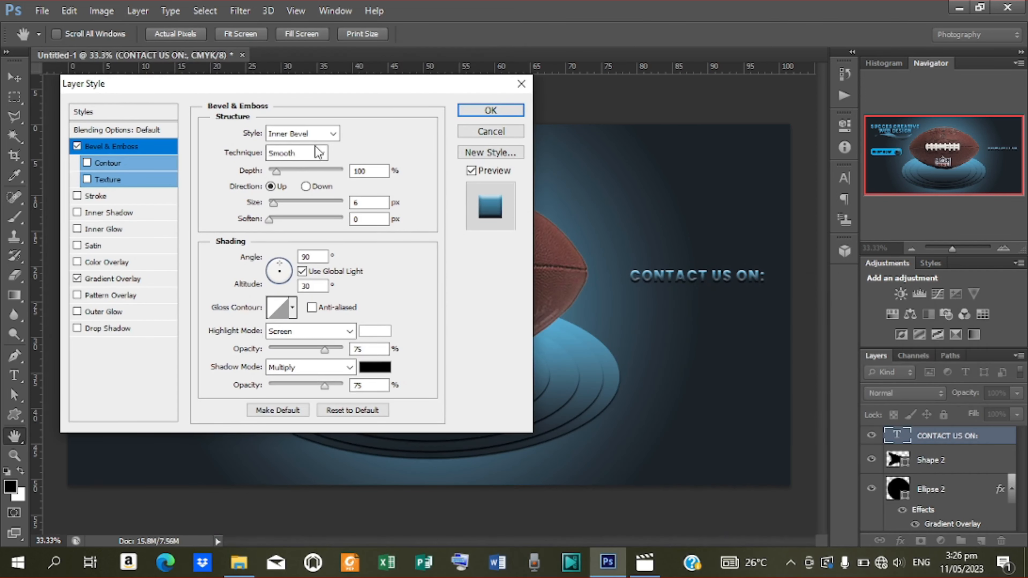
{"action": "left_click", "coordinate": [333, 134]}
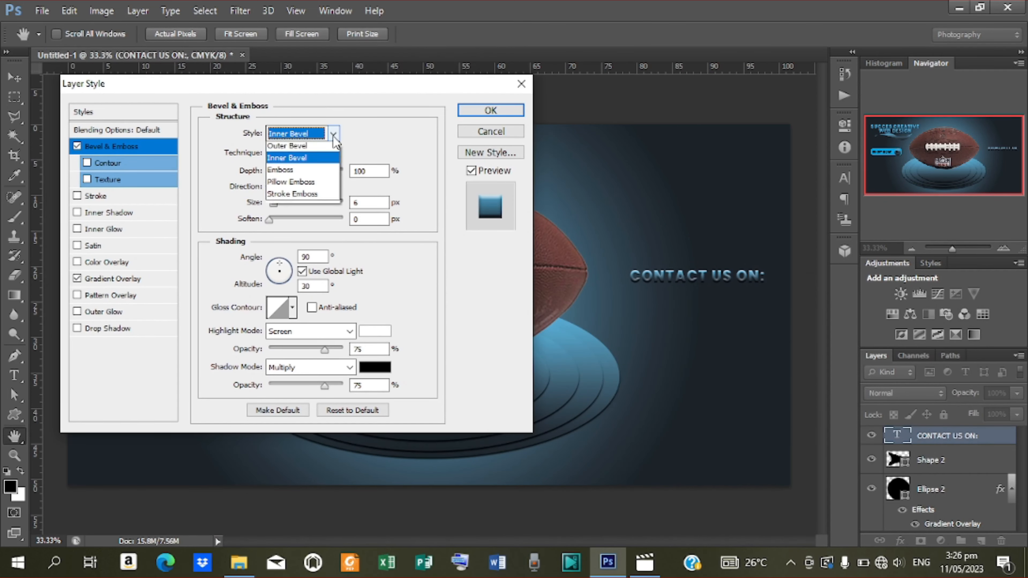
{"action": "left_click", "coordinate": [318, 197]}
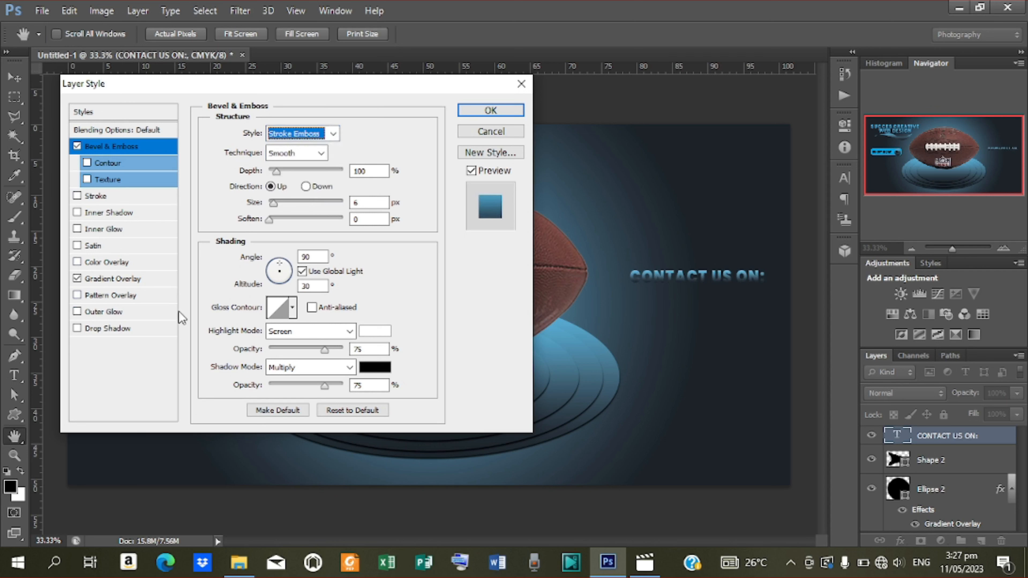
{"action": "left_click", "coordinate": [108, 333]}
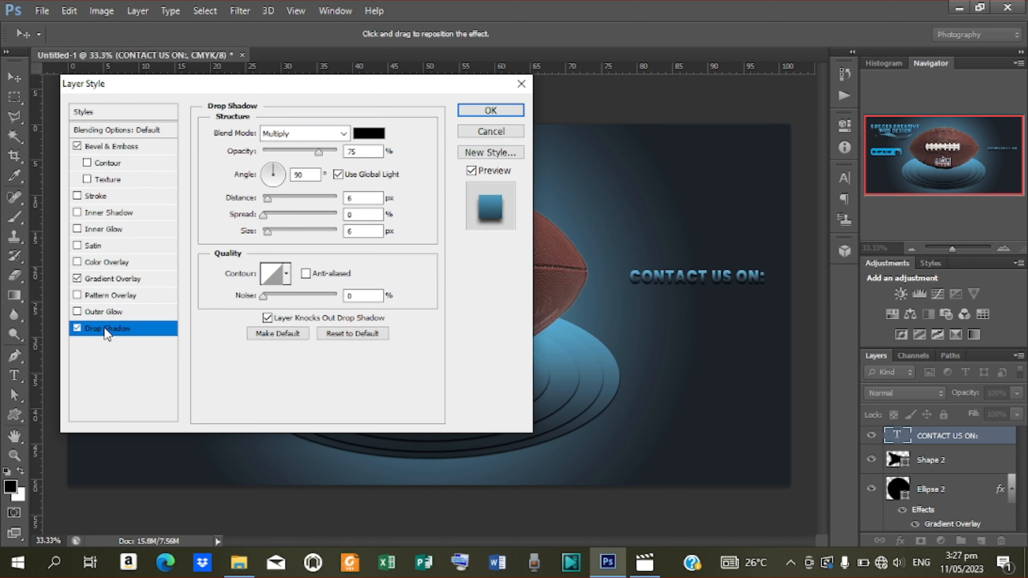
{"action": "left_click", "coordinate": [477, 118]}
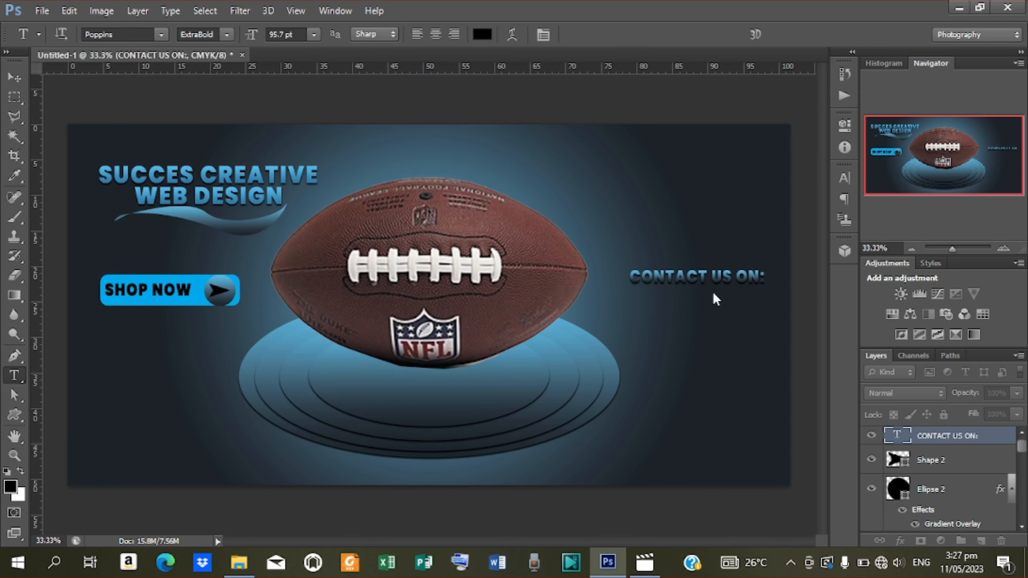
Duplicate the heading just below itself and retype the copy as the contact phone number.
{"action": "left_click", "coordinate": [18, 80]}
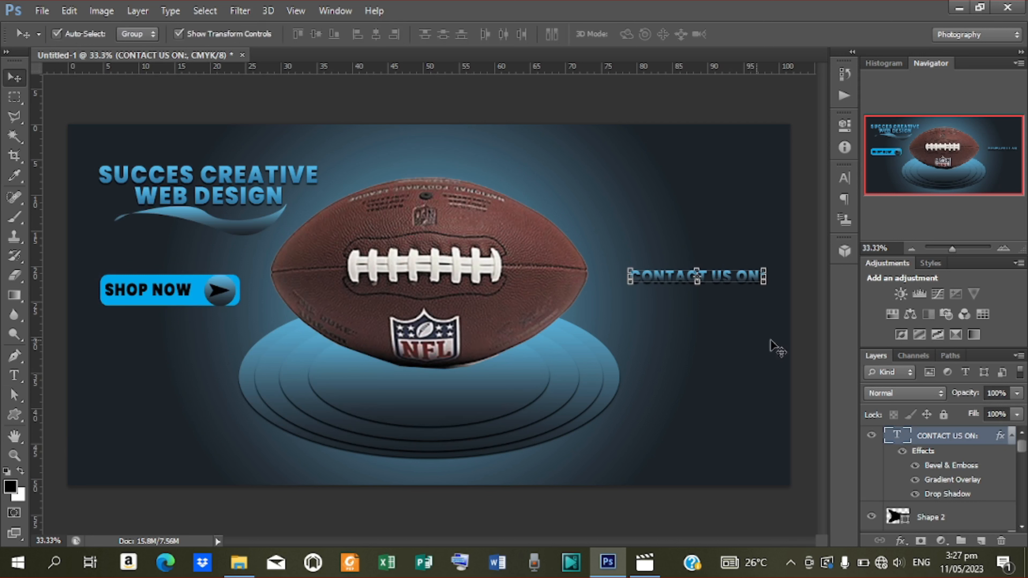
{"action": "key", "text": "ctrl+j"}
{"action": "key", "text": "shift+Down"}
{"action": "key", "text": "shift+Down"}
{"action": "key", "text": "shift+Down"}
{"action": "key", "text": "shift+Down"}
{"action": "key", "text": "shift+Down"}
{"action": "key", "text": "shift+Down"}
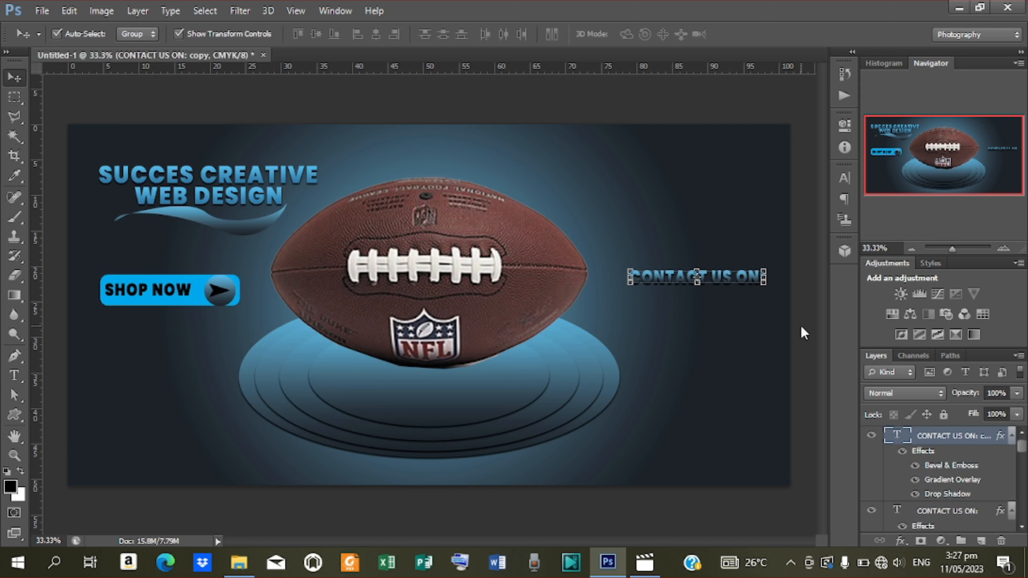
{"action": "key", "text": "shift+Down"}
{"action": "key", "text": "shift+Down"}
{"action": "key", "text": "shift+Down"}
{"action": "key", "text": "shift+Down"}
{"action": "key", "text": "shift+Down"}
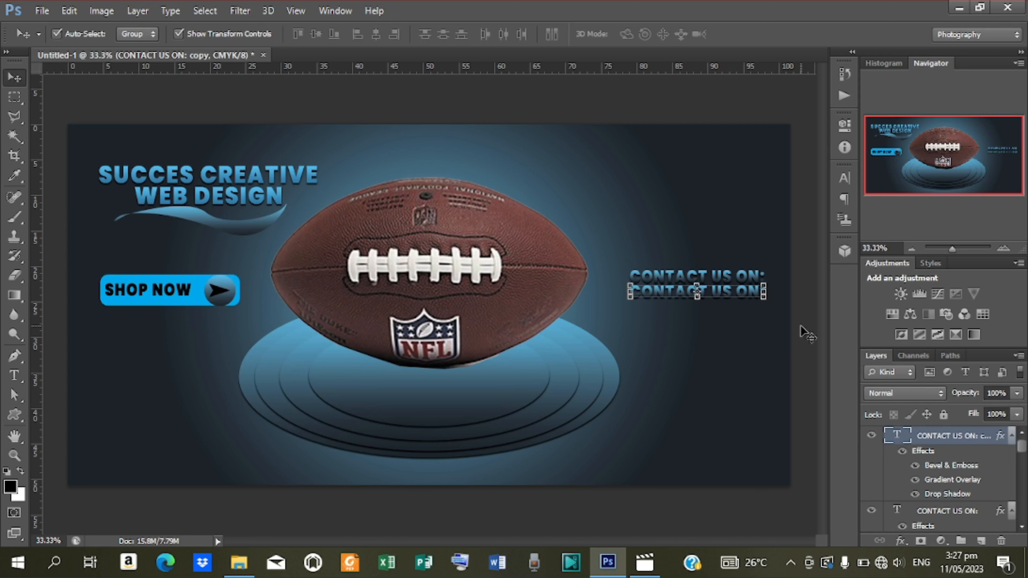
{"action": "key", "text": "shift+Down"}
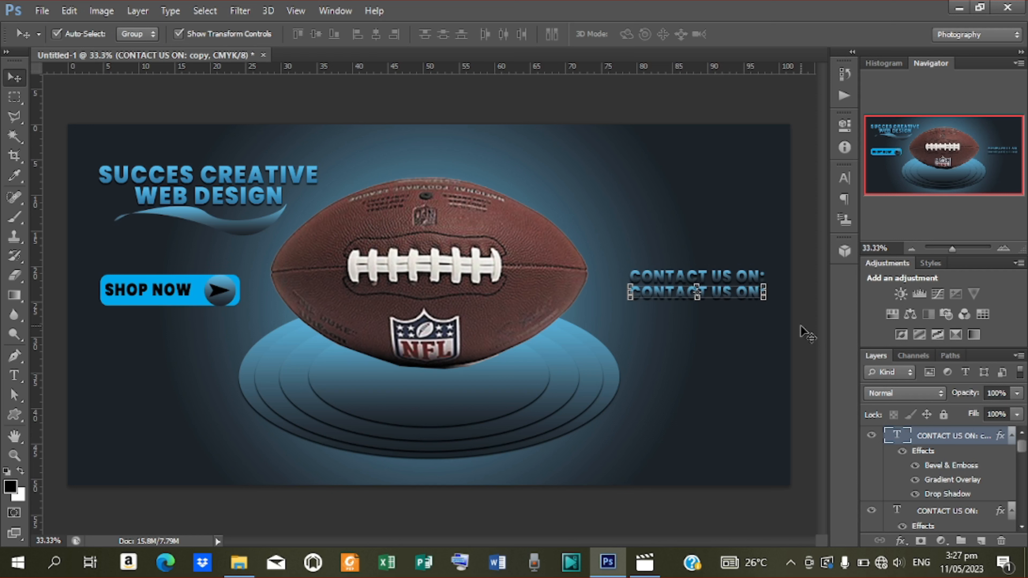
{"action": "key", "text": "t"}
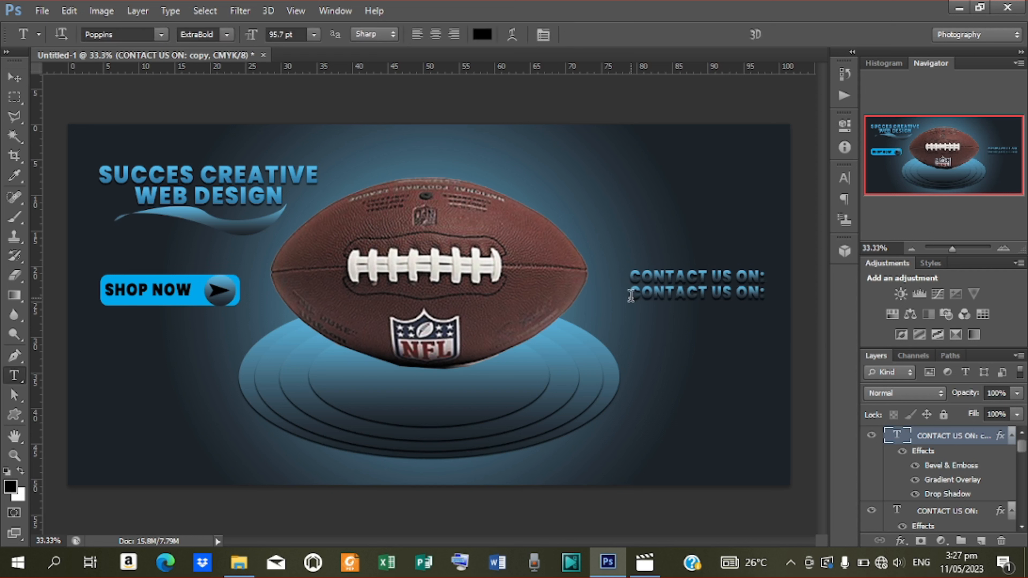
{"action": "left_click_drag", "start_coordinate": [630, 295], "coordinate": [904, 329]}
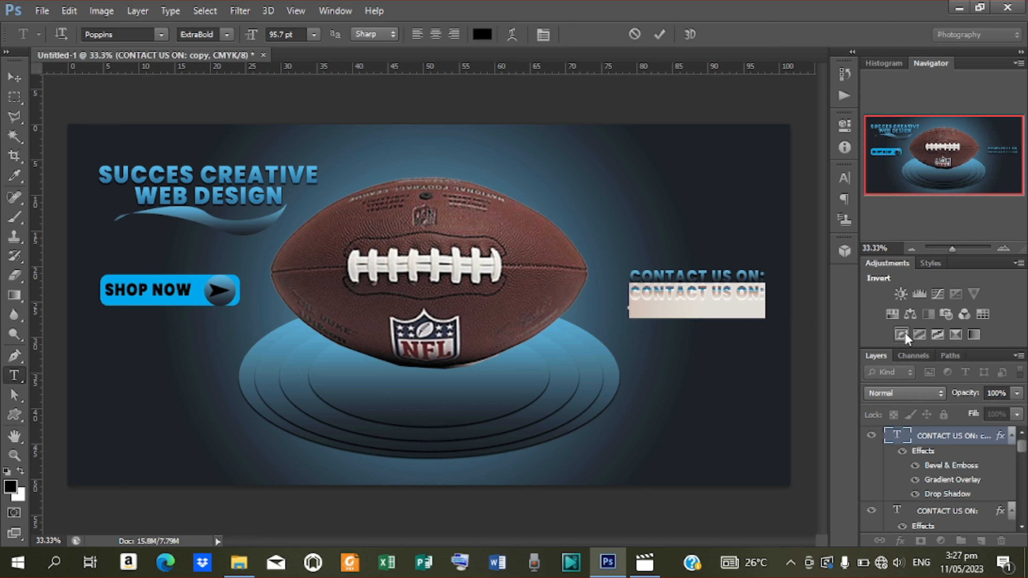
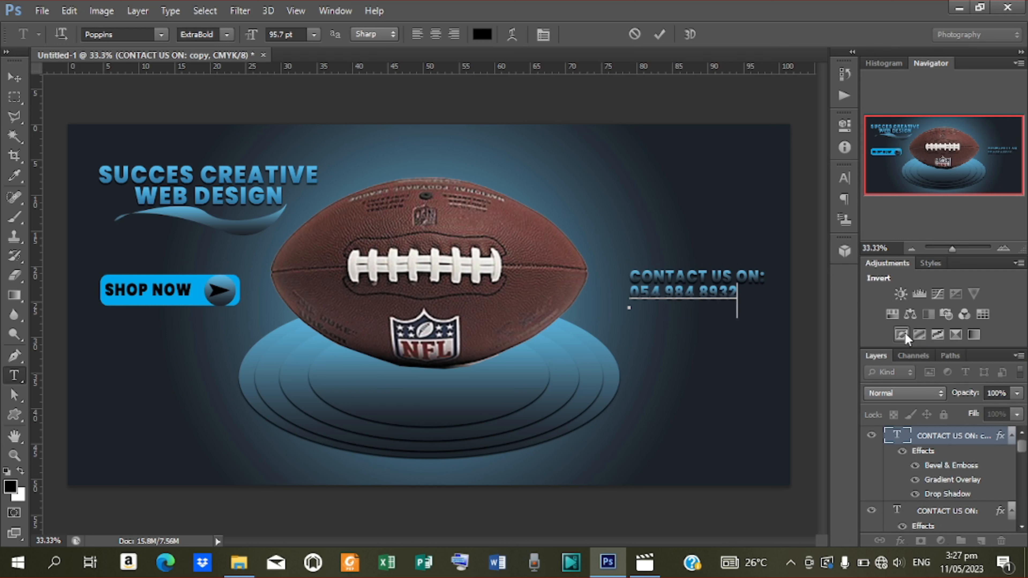
{"action": "left_click", "coordinate": [659, 34]}
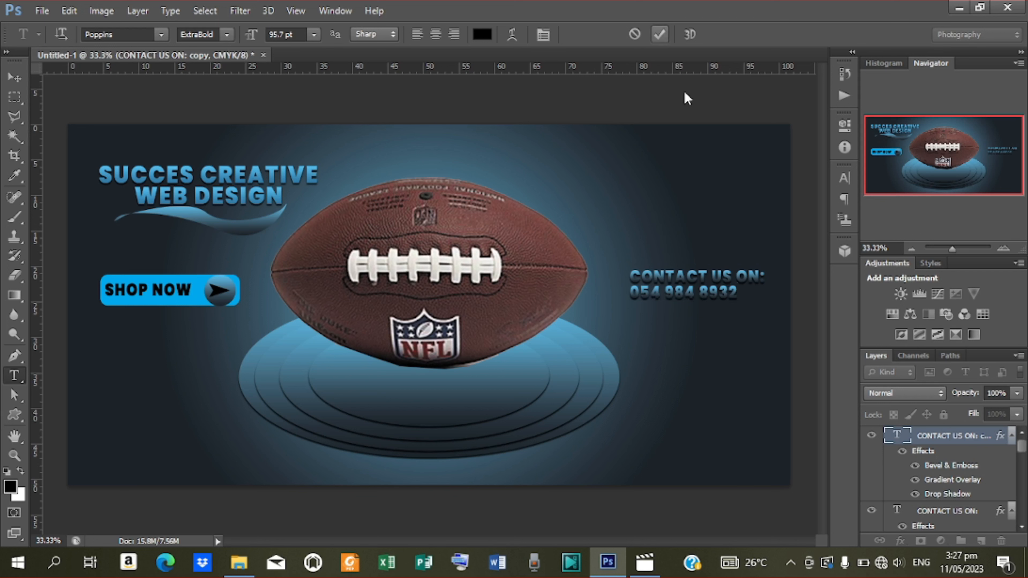
Centre the phone number under CONTACT US ON: with Align Horizontal Centers.
{"action": "left_click", "coordinate": [939, 517], "text": "shift"}
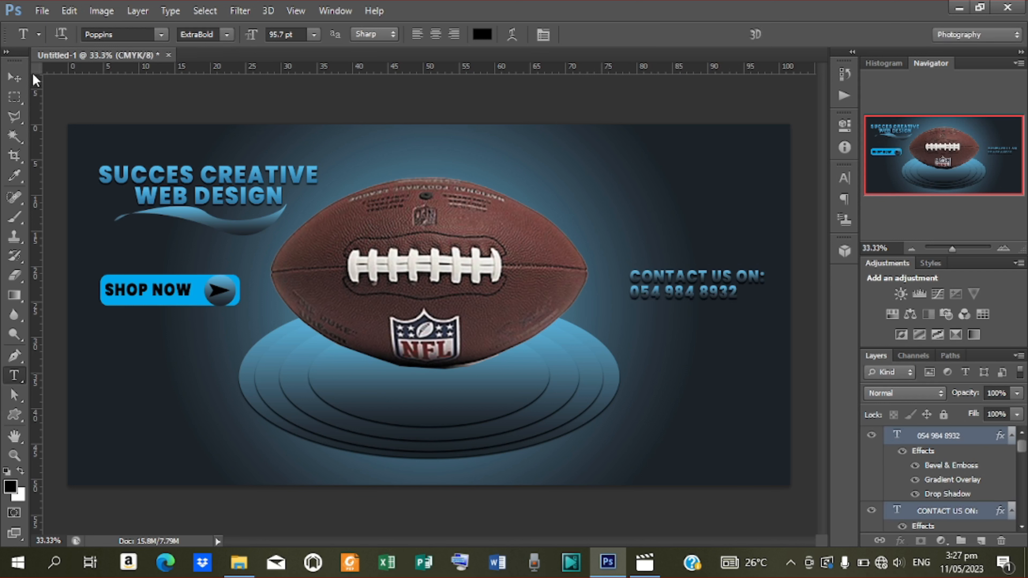
{"action": "left_click", "coordinate": [6, 84]}
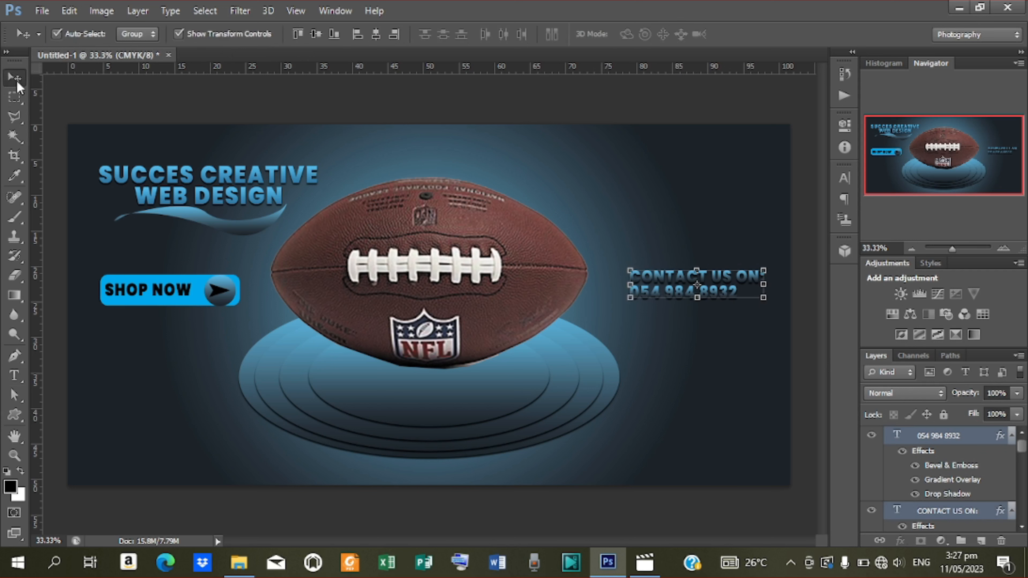
{"action": "left_click", "coordinate": [374, 33]}
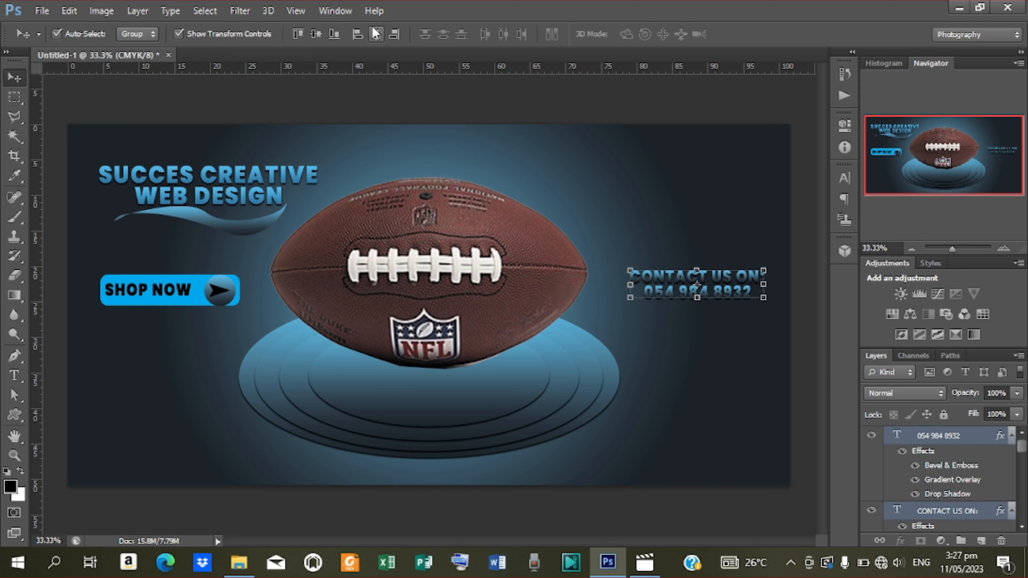
{"action": "left_click", "coordinate": [793, 310]}
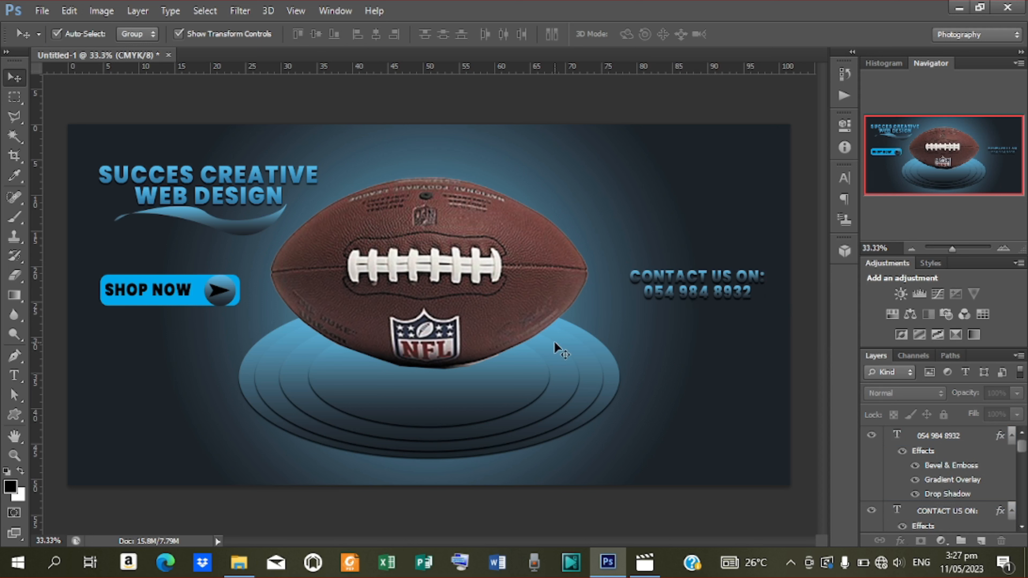
{"action": "left_click", "coordinate": [721, 279]}
Duplicate CONTACT US ON: lower down, retype it as 'LOCATE US:' and shift it right.
{"action": "key", "text": "ctrl+j"}
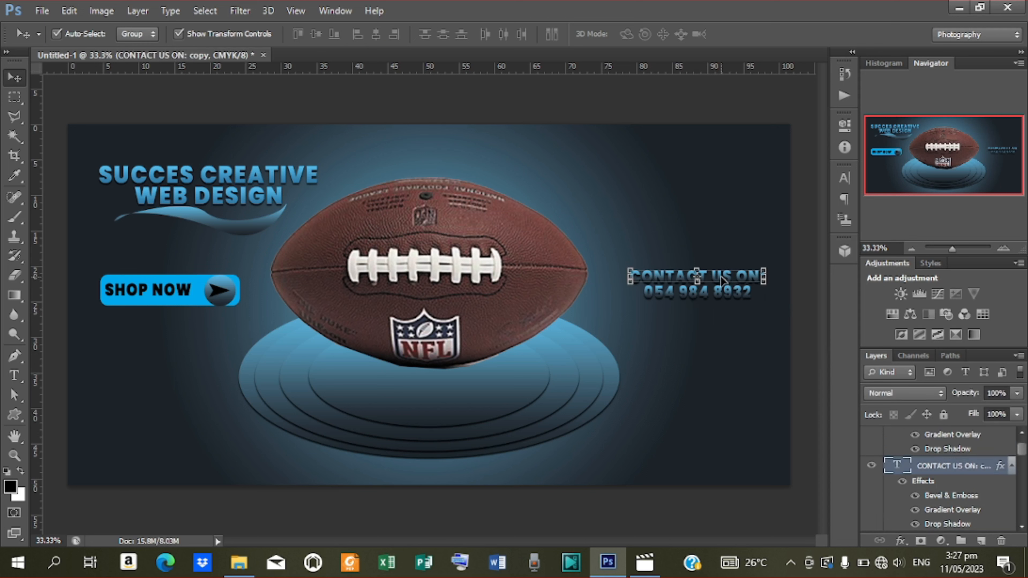
{"action": "left_click_drag", "start_coordinate": [716, 342], "coordinate": [726, 411]}
{"action": "key", "text": "t"}
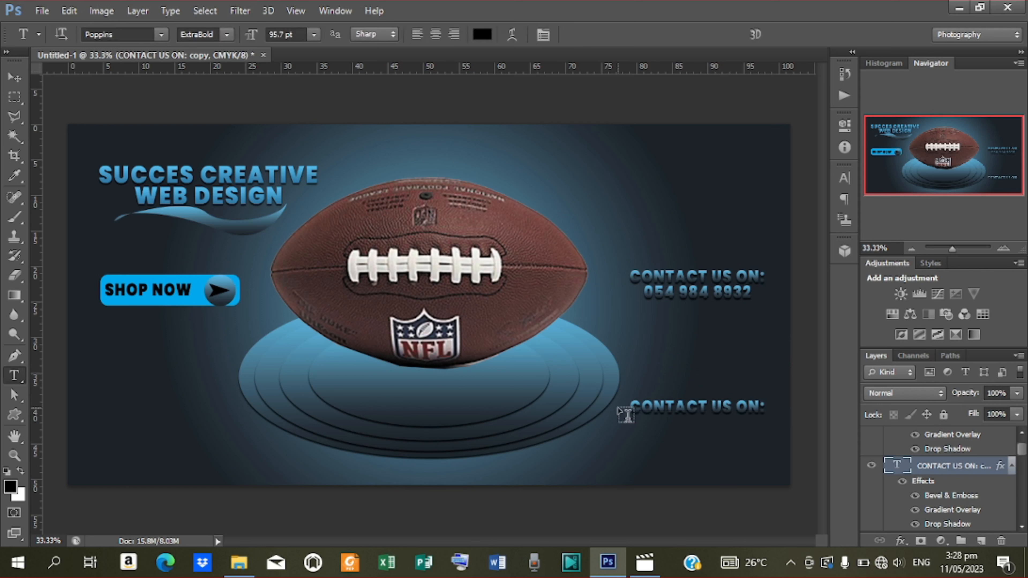
{"action": "left_click_drag", "start_coordinate": [631, 411], "coordinate": [795, 409]}
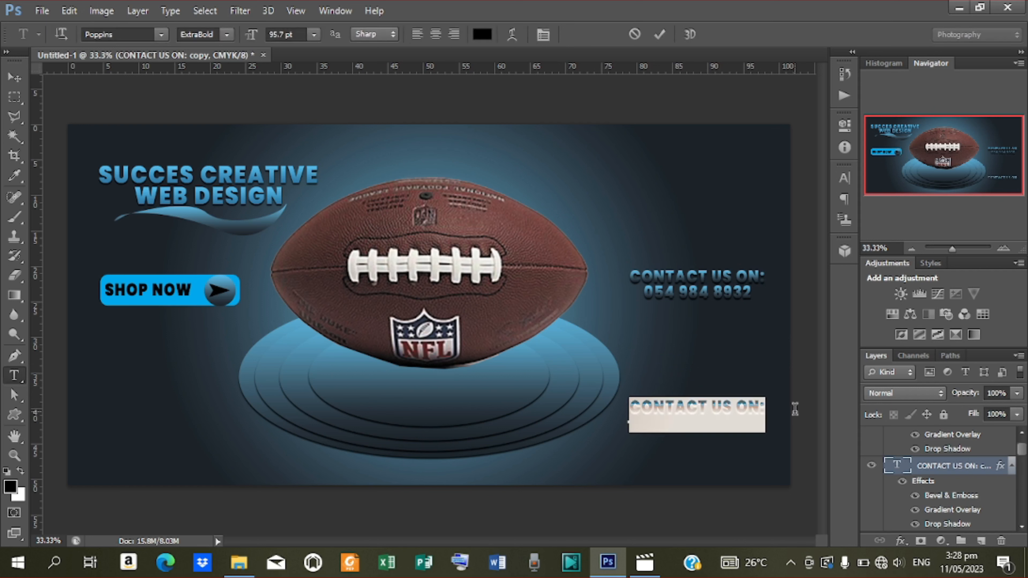
{"action": "type", "text": "LOCATE US"}
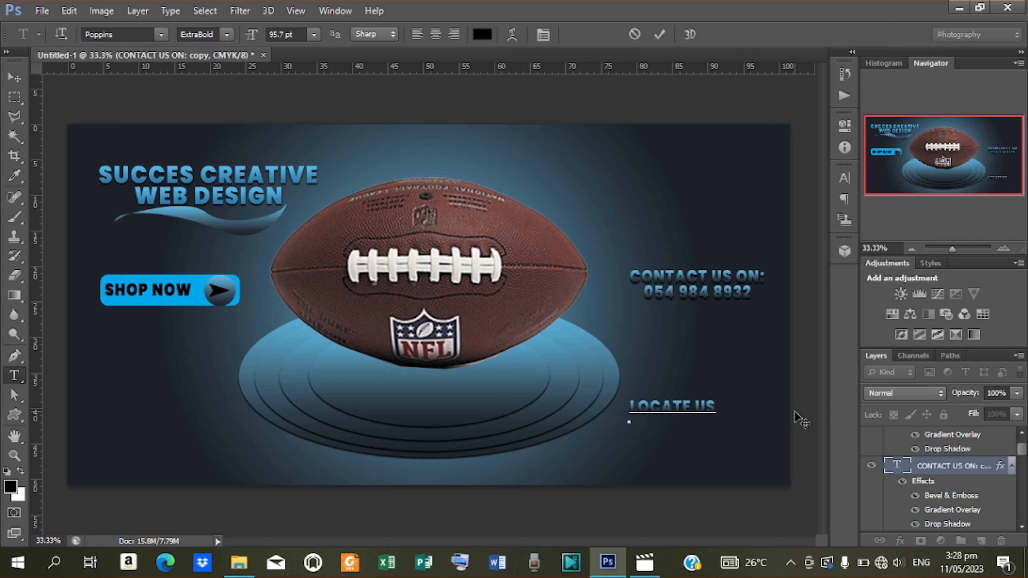
{"action": "type", "text": ":"}
{"action": "left_click", "coordinate": [659, 34]}
{"action": "left_click", "coordinate": [9, 78]}
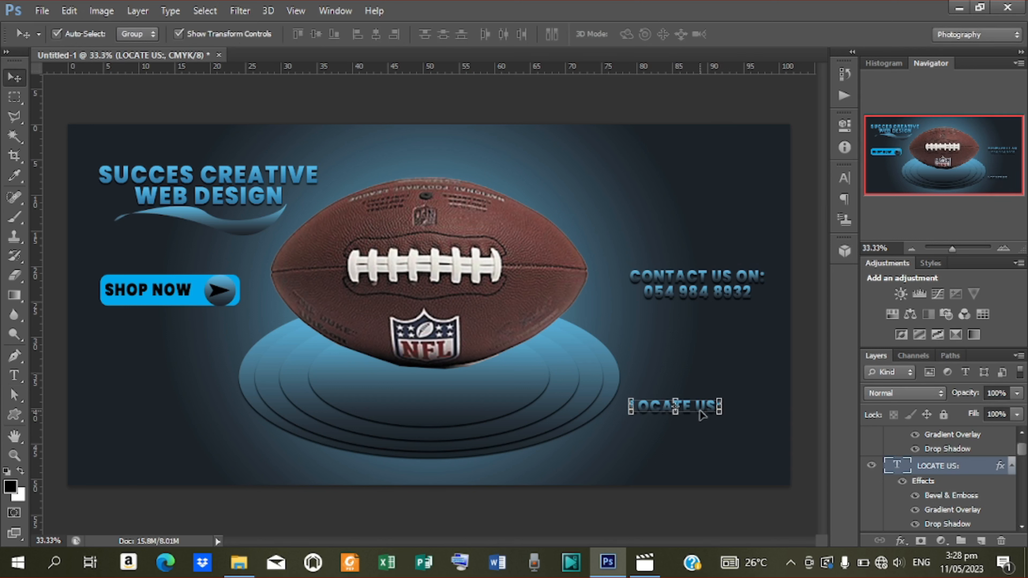
{"action": "left_click_drag", "start_coordinate": [697, 408], "coordinate": [727, 406]}
Duplicate LOCATE US: just below, retype it as the town-and-country location, and nudge it left.
{"action": "key", "text": "ctrl+j"}
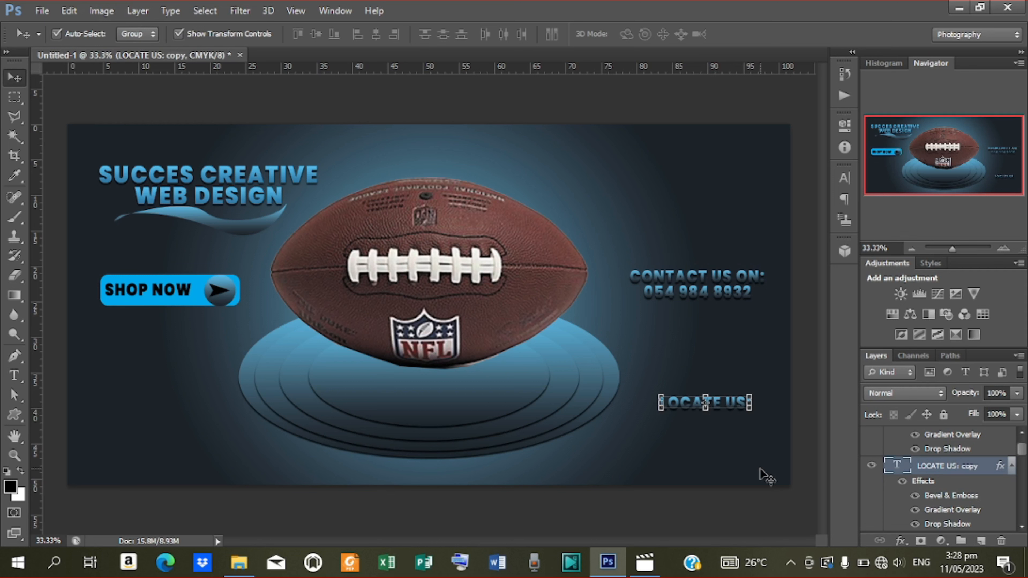
{"action": "key", "text": "shift+Down"}
{"action": "key", "text": "shift+Down"}
{"action": "key", "text": "shift+Down"}
{"action": "key", "text": "shift+Down"}
{"action": "key", "text": "shift+Down"}
{"action": "key", "text": "shift+Down"}
{"action": "key", "text": "shift+Down"}
{"action": "key", "text": "shift+Down"}
{"action": "key", "text": "shift+Down"}
{"action": "key", "text": "shift+Down"}
{"action": "key", "text": "shift+Down"}
{"action": "key", "text": "shift+Down"}
{"action": "key", "text": "shift+Down"}
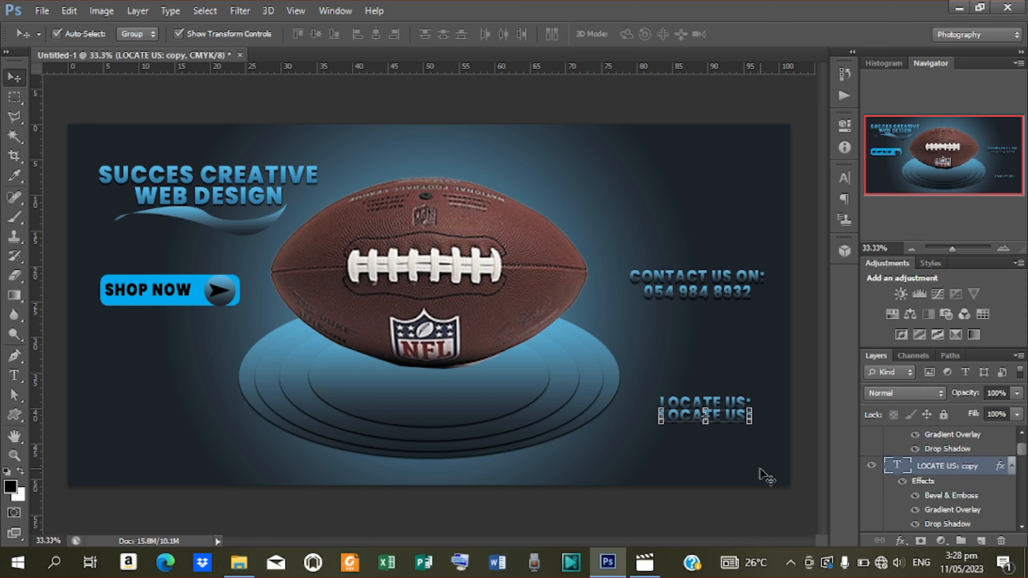
{"action": "key", "text": "shift+Down"}
{"action": "key", "text": "shift+Down"}
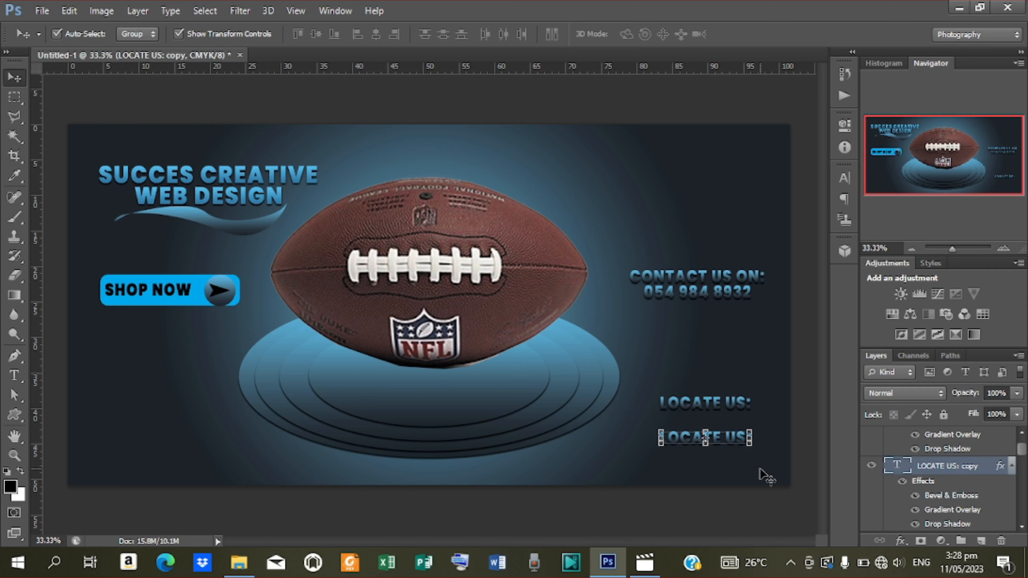
{"action": "key", "text": "shift+Up"}
{"action": "key", "text": "shift+Up"}
{"action": "key", "text": "shift+Up"}
{"action": "key", "text": "shift+Up"}
{"action": "key", "text": "shift+Up"}
{"action": "key", "text": "shift+Up"}
{"action": "key", "text": "shift+Up"}
{"action": "key", "text": "shift+Up"}
{"action": "key", "text": "shift+Up"}
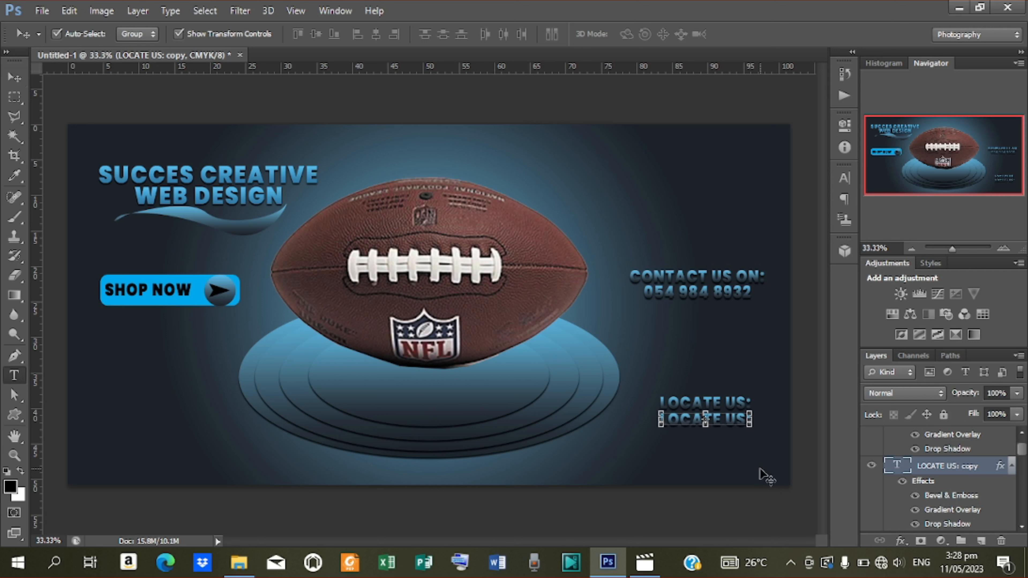
{"action": "key", "text": "t"}
{"action": "left_click_drag", "start_coordinate": [662, 418], "coordinate": [771, 413]}
{"action": "type", "text": "ATE US: KPA"}
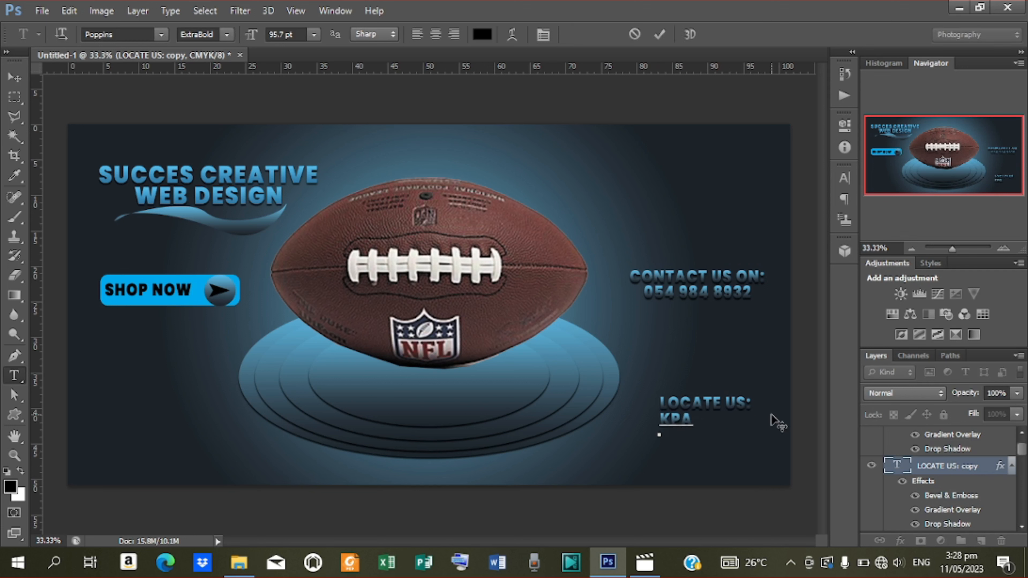
{"action": "type", "text": "NDO - GHAN"}
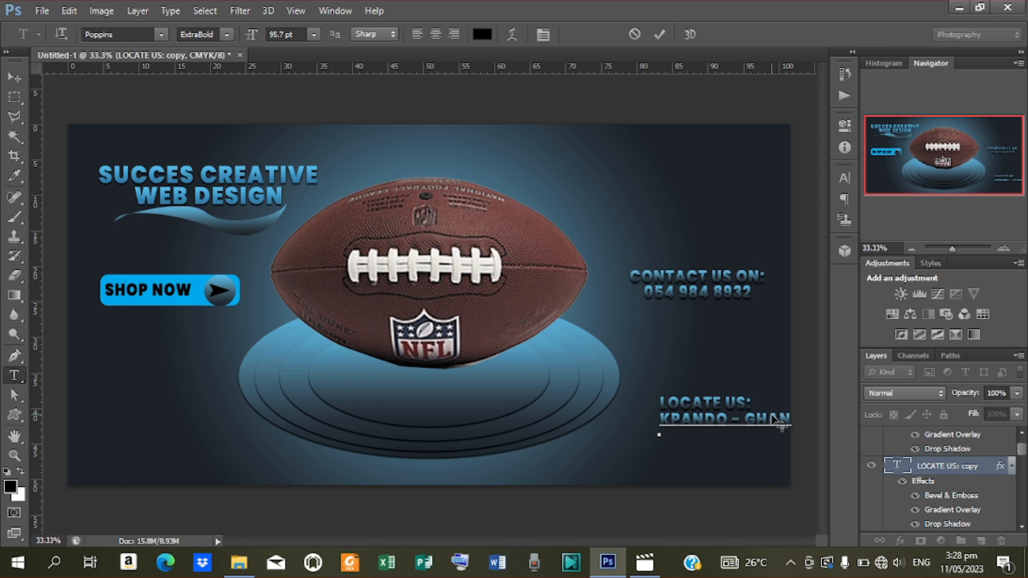
{"action": "left_click", "coordinate": [659, 34]}
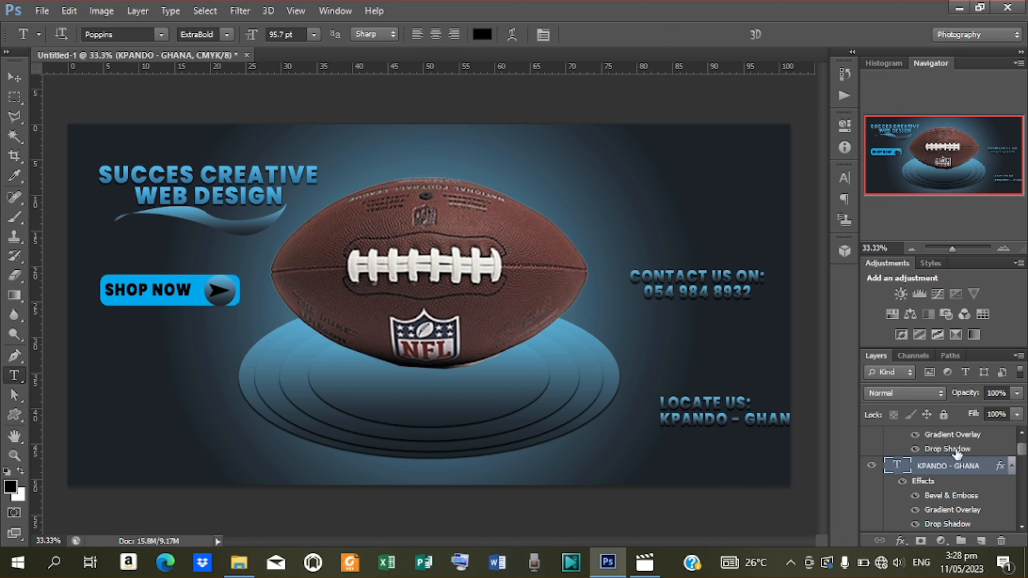
{"action": "left_click", "coordinate": [15, 77]}
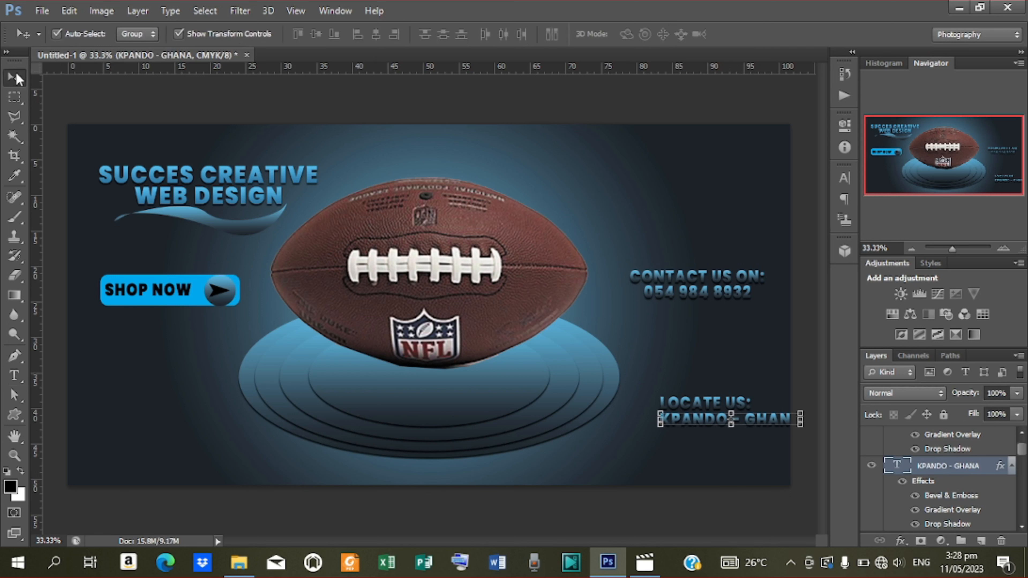
{"action": "key", "text": "shift+Left"}
{"action": "key", "text": "shift+Left"}
{"action": "key", "text": "shift+Left"}
{"action": "key", "text": "shift+Left"}
{"action": "key", "text": "shift+Left"}
{"action": "key", "text": "shift+Left"}
{"action": "key", "text": "shift+Left"}
{"action": "key", "text": "shift+Left"}
{"action": "key", "text": "shift+Left"}
{"action": "key", "text": "shift+Left"}
{"action": "key", "text": "shift+Left"}
{"action": "key", "text": "shift+Left"}
{"action": "key", "text": "shift+Left"}
{"action": "key", "text": "shift+Left"}
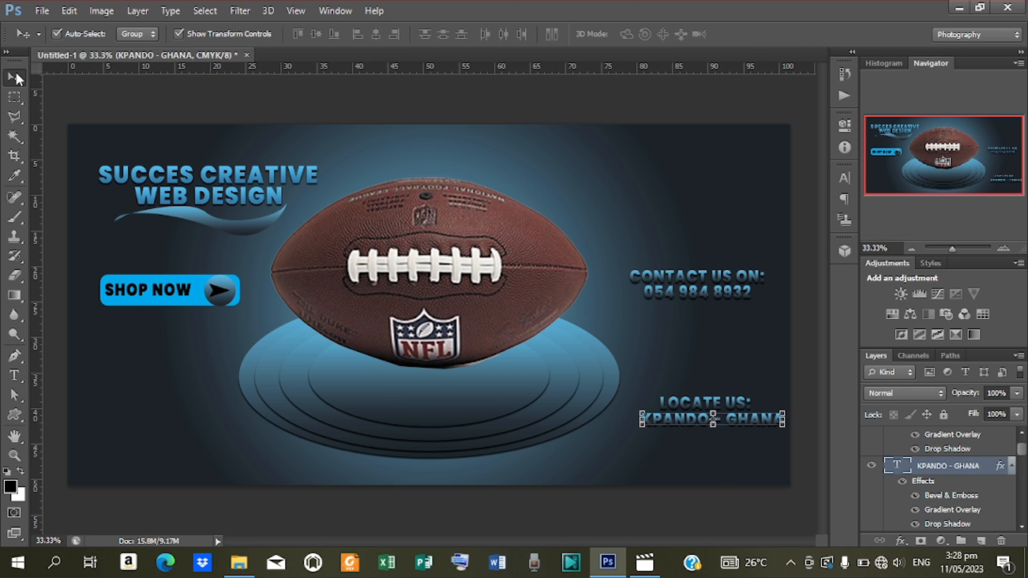
{"action": "key", "text": "shift+Left"}
{"action": "key", "text": "shift+Left"}
{"action": "key", "text": "shift+Left"}
{"action": "key", "text": "shift+Left"}
{"action": "key", "text": "shift+Left"}
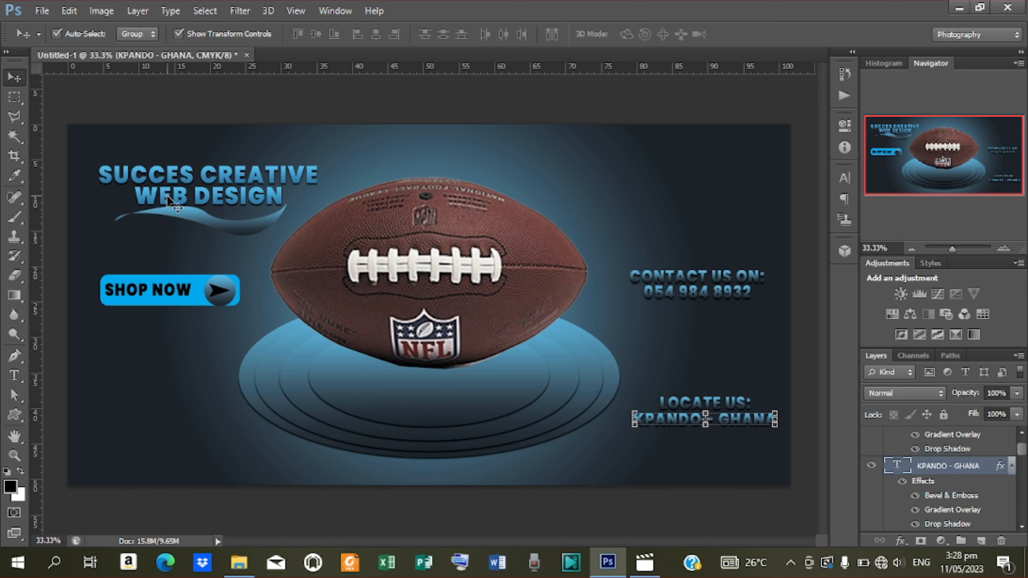
Insert the word BANNER into the WEB DESIGN heading.
{"action": "key", "text": "t"}
{"action": "left_click", "coordinate": [191, 199]}
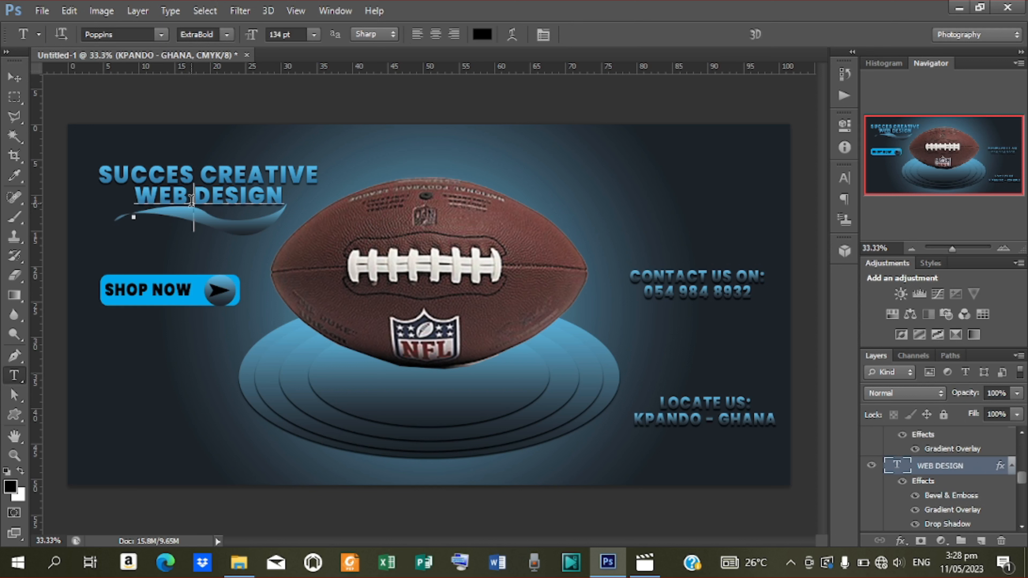
{"action": "type", "text": "BANNER"}
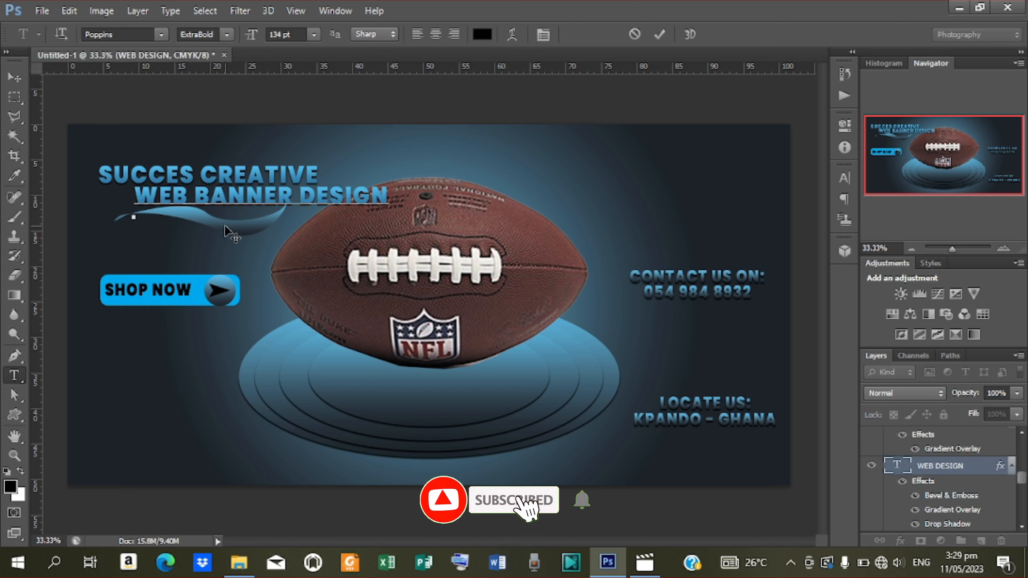
Commit the WEB BANNER DESIGN edit and nudge the heading slightly left.
{"action": "left_click", "coordinate": [660, 34]}
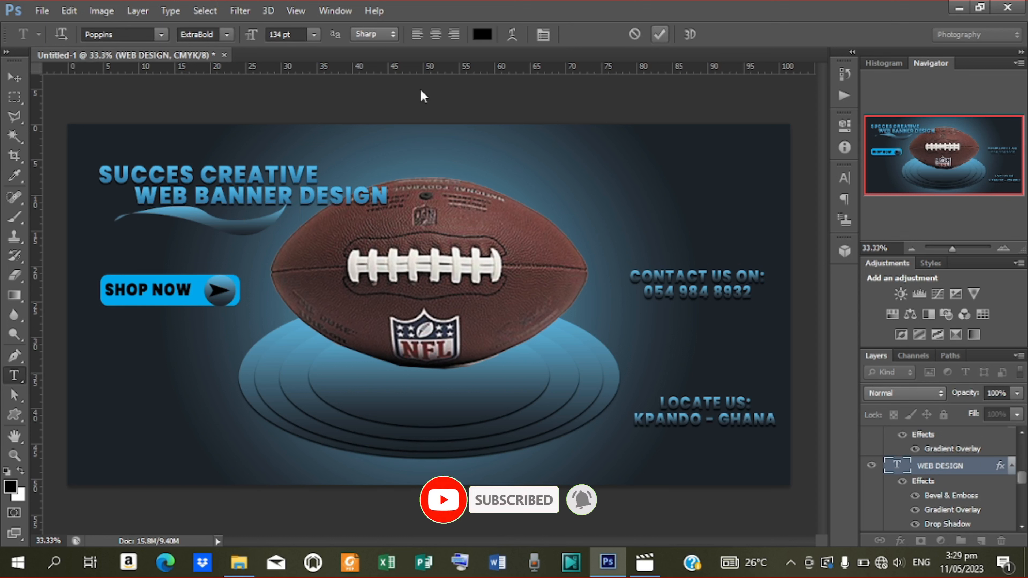
{"action": "left_click", "coordinate": [15, 79]}
{"action": "key", "text": "Left"}
{"action": "key", "text": "Left"}
{"action": "key", "text": "Left"}
{"action": "key", "text": "Left"}
{"action": "key", "text": "Left"}
{"action": "key", "text": "Left"}
{"action": "key", "text": "Left"}
{"action": "key", "text": "Left"}
{"action": "key", "text": "Left"}
{"action": "key", "text": "Left"}
{"action": "key", "text": "Left"}
{"action": "key", "text": "Left"}
{"action": "key", "text": "Left"}
{"action": "key", "text": "Left"}
{"action": "key", "text": "Left"}
{"action": "key", "text": "Left"}
{"action": "key", "text": "Left"}
{"action": "key", "text": "Left"}
{"action": "key", "text": "Left"}
{"action": "key", "text": "Left"}
{"action": "key", "text": "Left"}
{"action": "key", "text": "Left"}
{"action": "key", "text": "Left"}
{"action": "key", "text": "Left"}
{"action": "key", "text": "Left"}
{"action": "key", "text": "Left"}
{"action": "key", "text": "Left"}
{"action": "key", "text": "Left"}
{"action": "key", "text": "Left"}
{"action": "key", "text": "Left"}
{"action": "key", "text": "Left"}
{"action": "key", "text": "Left"}
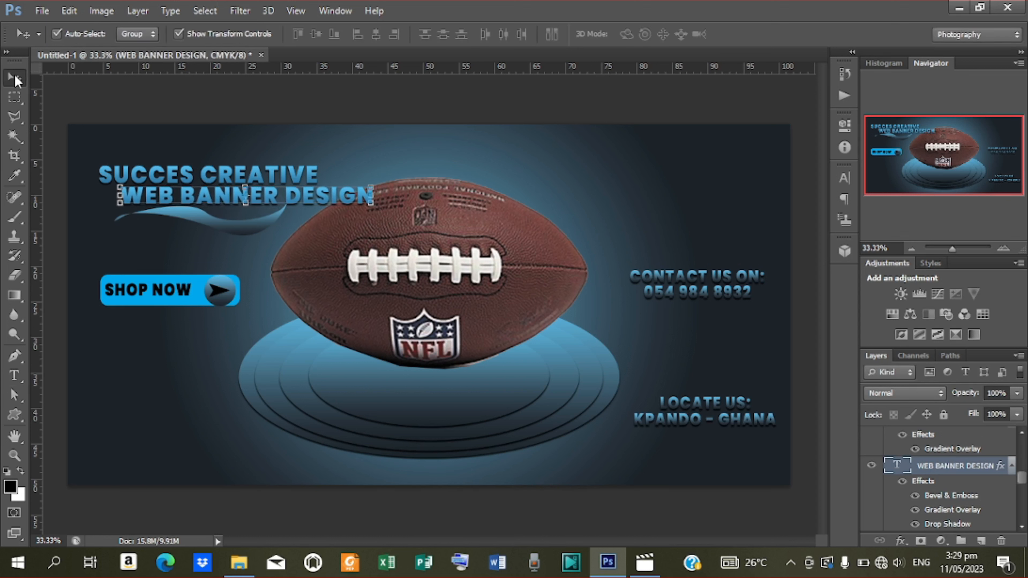
{"action": "key", "text": "Left"}
{"action": "key", "text": "Left"}
{"action": "key", "text": "Left"}
{"action": "key", "text": "Left"}
{"action": "key", "text": "Left"}
{"action": "key", "text": "Left"}
{"action": "key", "text": "Left"}
{"action": "key", "text": "Left"}
{"action": "key", "text": "Left"}
{"action": "key", "text": "Left"}
{"action": "key", "text": "Left"}
{"action": "key", "text": "Left"}
{"action": "key", "text": "Left"}
{"action": "key", "text": "Left"}
{"action": "key", "text": "Left"}
{"action": "key", "text": "Left"}
{"action": "key", "text": "Left"}
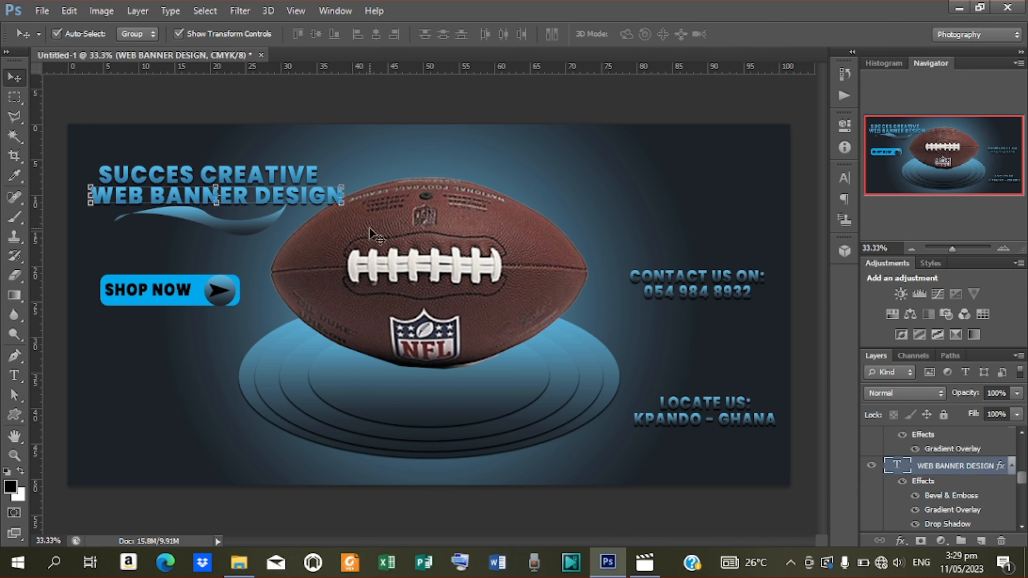
Select both title lines with the swoosh, nudge the block up and right, then deselect.
{"action": "scroll", "coordinate": [949, 490], "scroll_direction": "down", "scroll_amount": 3}
{"action": "scroll", "coordinate": [949, 491], "scroll_direction": "up", "scroll_amount": 4}
{"action": "scroll", "coordinate": [950, 491], "scroll_direction": "up", "scroll_amount": 3}
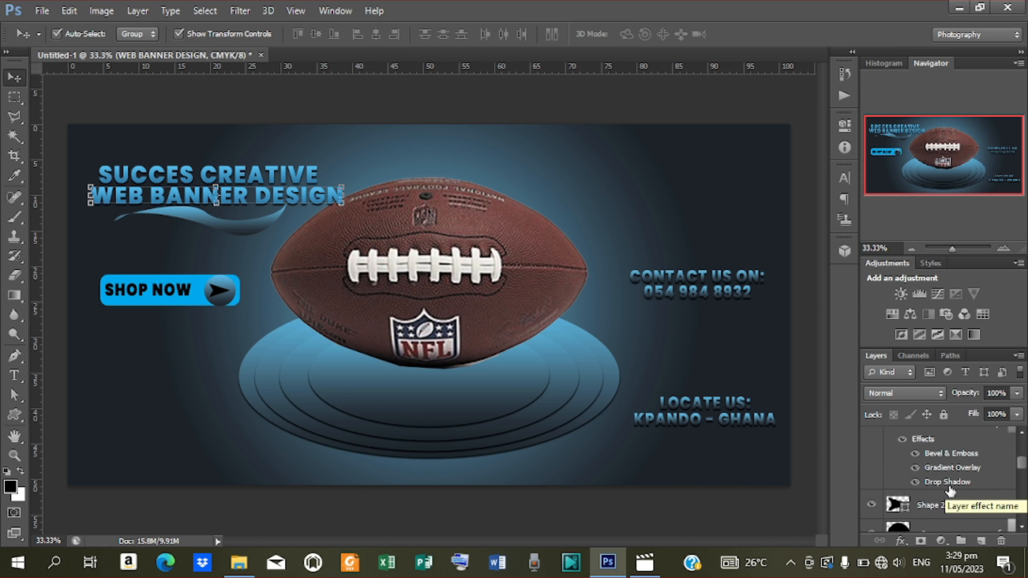
{"action": "scroll", "coordinate": [950, 491], "scroll_direction": "up", "scroll_amount": 2}
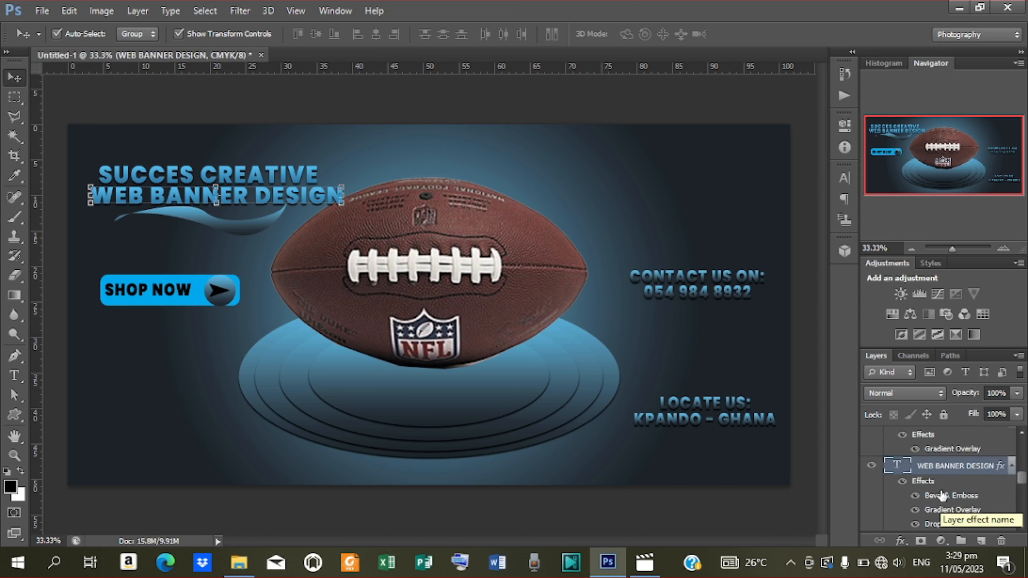
{"action": "scroll", "coordinate": [941, 495], "scroll_direction": "up", "scroll_amount": 3}
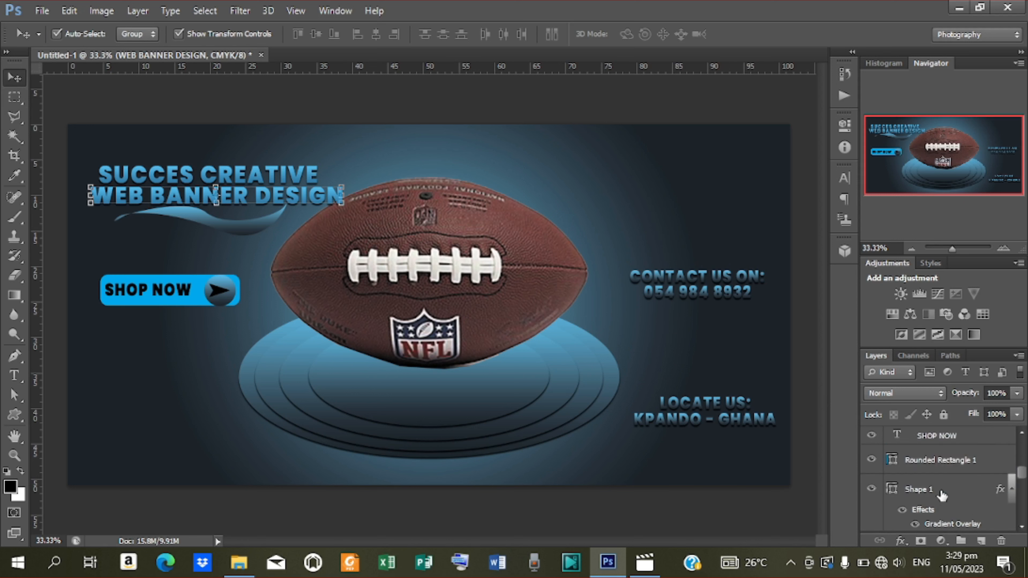
{"action": "left_click", "coordinate": [939, 460], "text": "shift"}
{"action": "left_click", "coordinate": [937, 468], "text": "ctrl"}
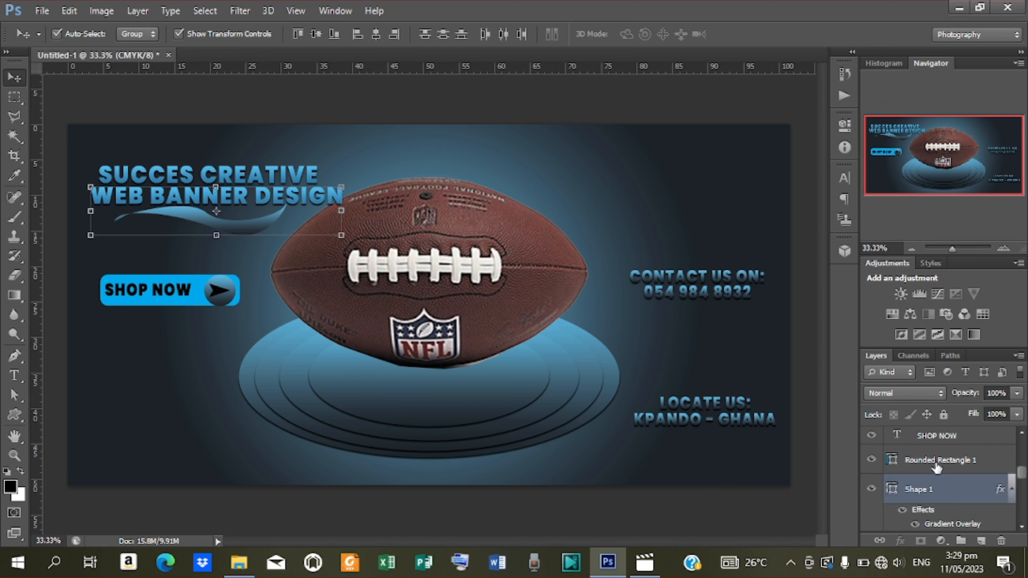
{"action": "scroll", "coordinate": [936, 471], "scroll_direction": "down", "scroll_amount": 3}
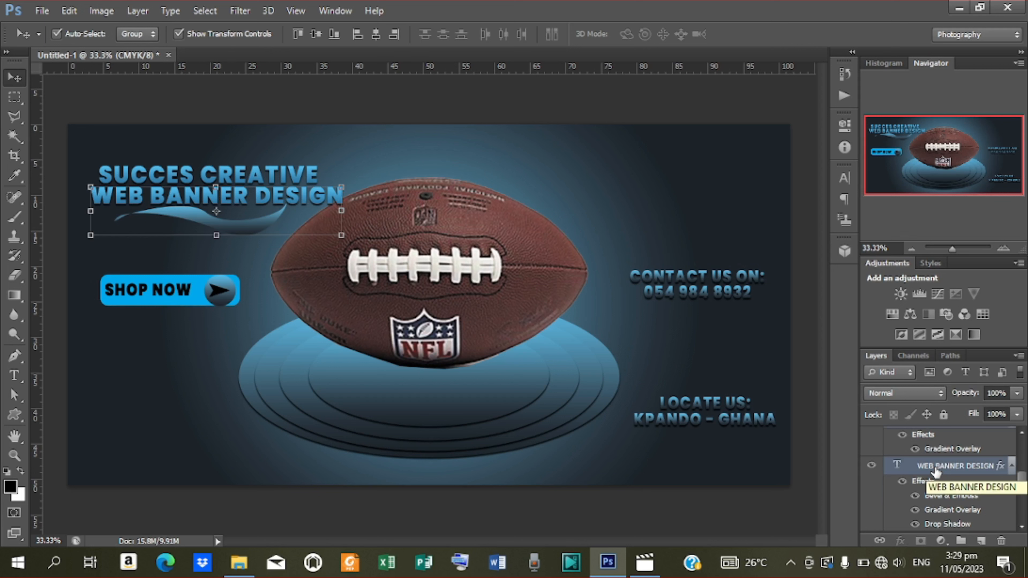
{"action": "scroll", "coordinate": [1019, 529], "scroll_direction": "down", "scroll_amount": 3}
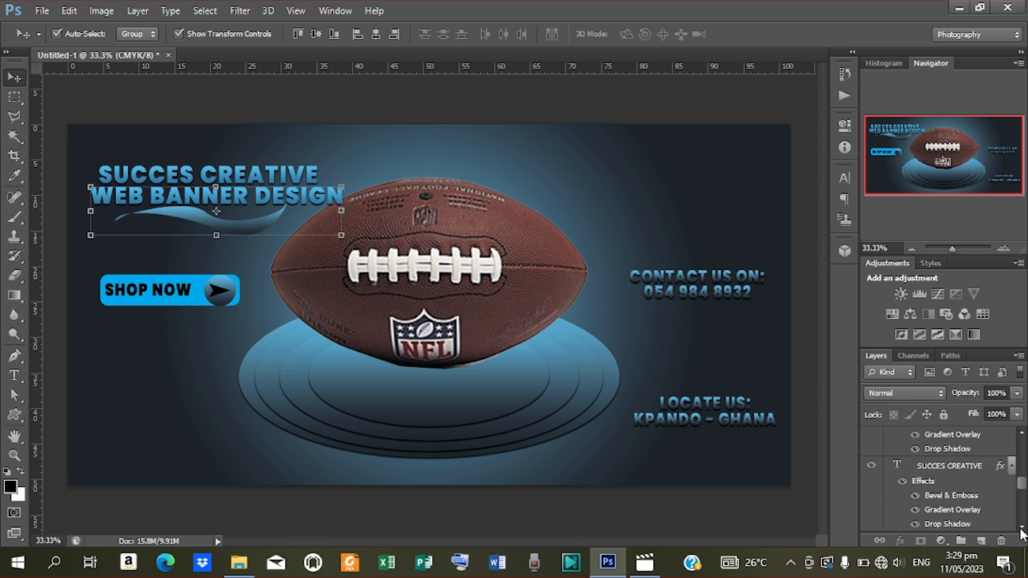
{"action": "left_click", "coordinate": [944, 466]}
{"action": "key", "text": "Up"}
{"action": "key", "text": "Up"}
{"action": "key", "text": "Up"}
{"action": "key", "text": "Up"}
{"action": "key", "text": "Up"}
{"action": "key", "text": "Up"}
{"action": "key", "text": "Up"}
{"action": "key", "text": "Up"}
{"action": "key", "text": "Up"}
{"action": "key", "text": "Up"}
{"action": "key", "text": "Up"}
{"action": "key", "text": "Up"}
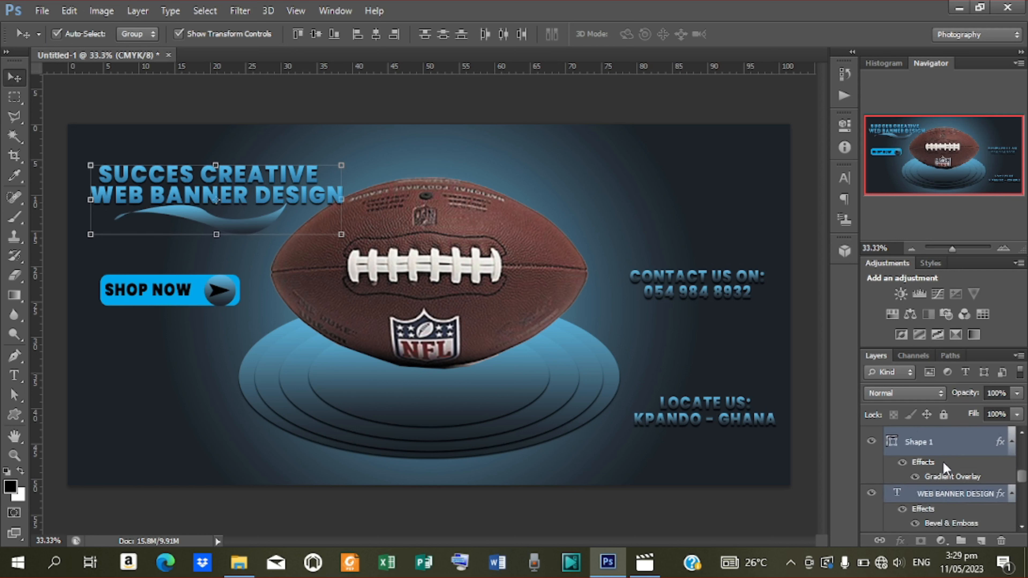
{"action": "key", "text": "Up"}
{"action": "key", "text": "Up"}
{"action": "key", "text": "Up"}
{"action": "key", "text": "Up"}
{"action": "key", "text": "Up"}
{"action": "key", "text": "Up"}
{"action": "key", "text": "Up"}
{"action": "key", "text": "Up"}
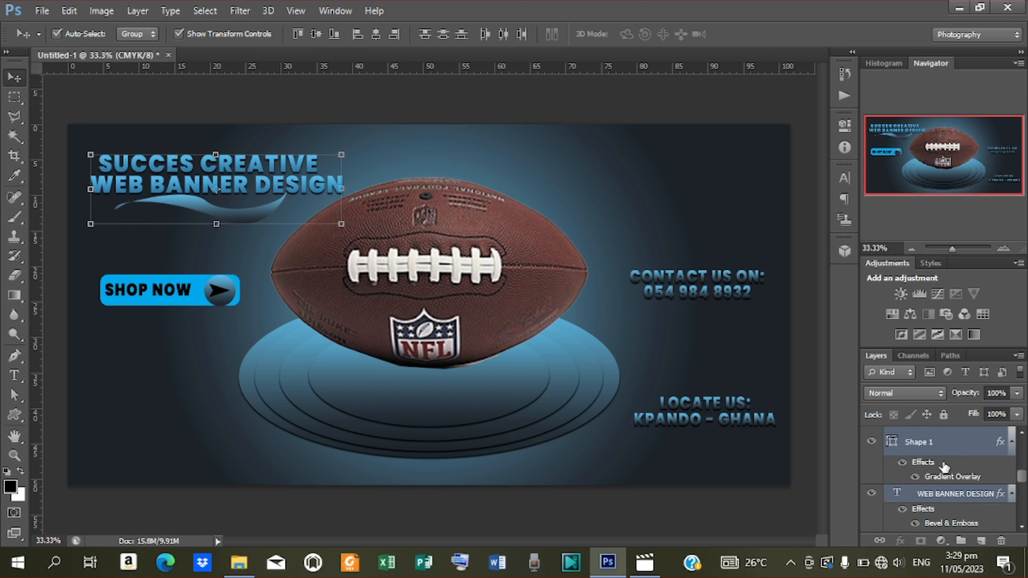
{"action": "key", "text": "Right"}
{"action": "key", "text": "Right"}
{"action": "key", "text": "Right"}
{"action": "key", "text": "Right"}
{"action": "key", "text": "Right"}
{"action": "key", "text": "Right"}
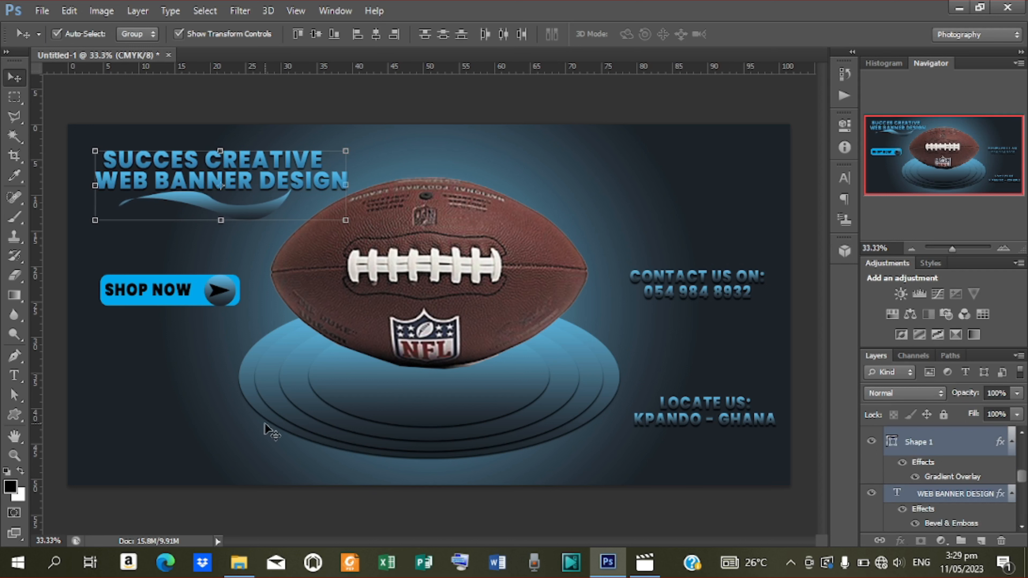
{"action": "left_click", "coordinate": [596, 93]}
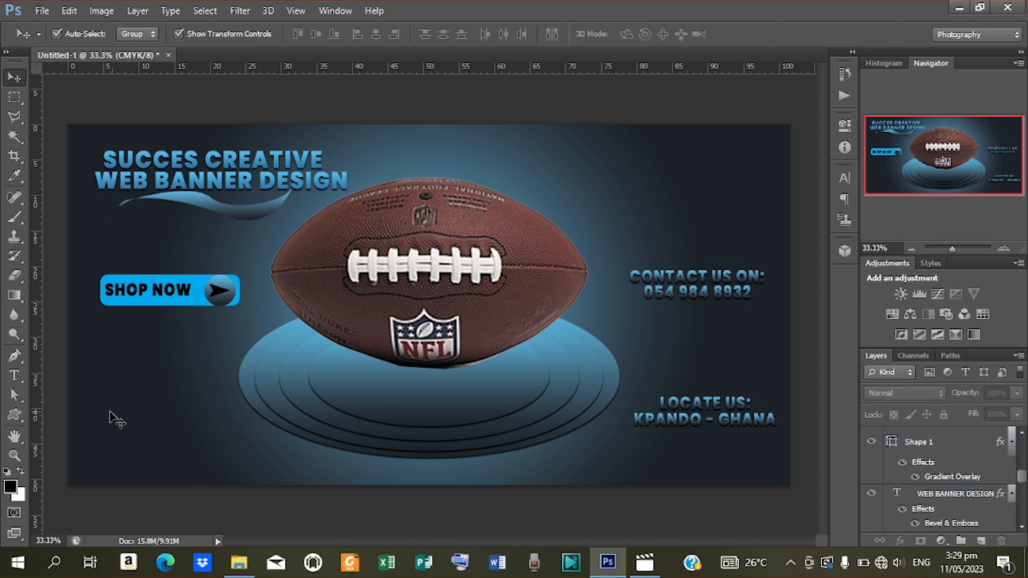
Draw a small black circle, Ellipse 3, below the SHOP NOW button with the Ellipse Tool.
{"action": "left_click", "coordinate": [16, 414]}
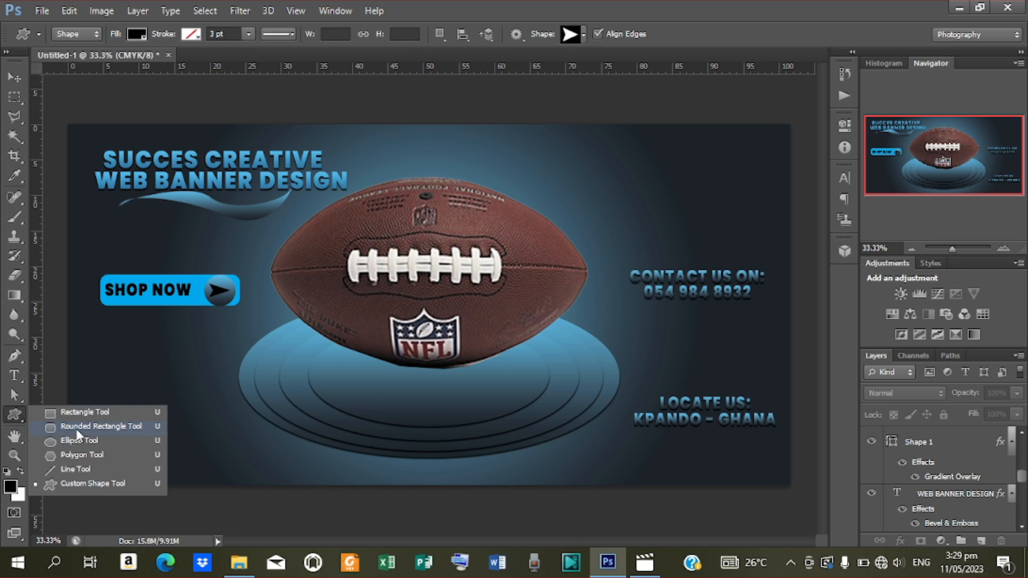
{"action": "left_click", "coordinate": [72, 440]}
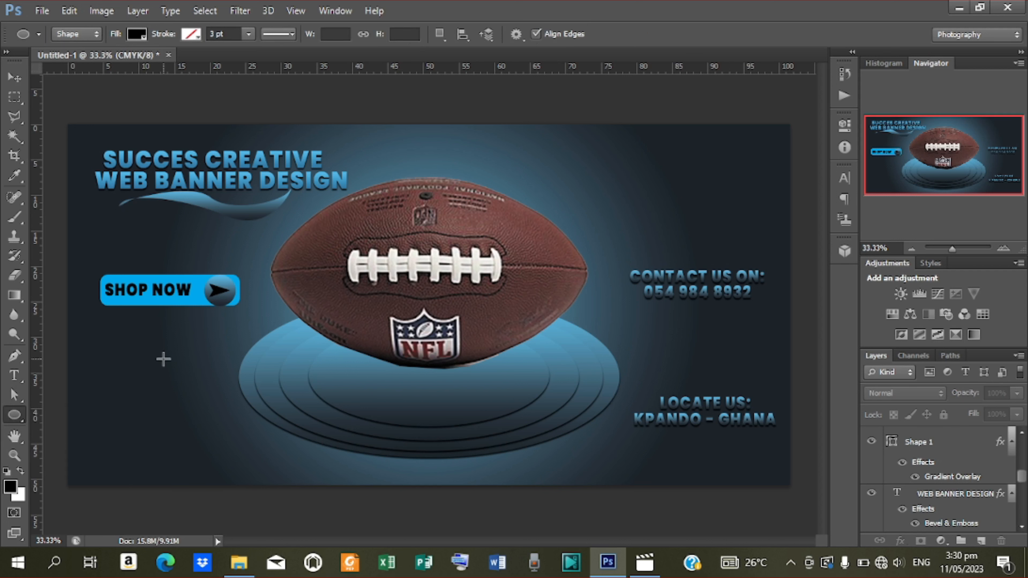
{"action": "left_click_drag", "start_coordinate": [169, 363], "coordinate": [183, 380]}
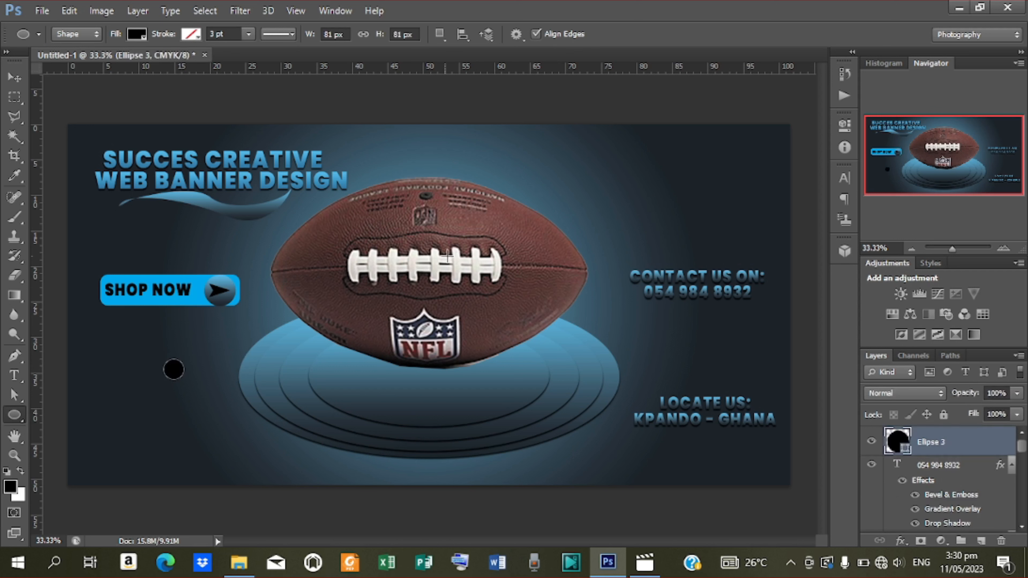
Give Ellipse 3 a 6 px black Stroke layer style.
{"action": "right_click", "coordinate": [958, 440]}
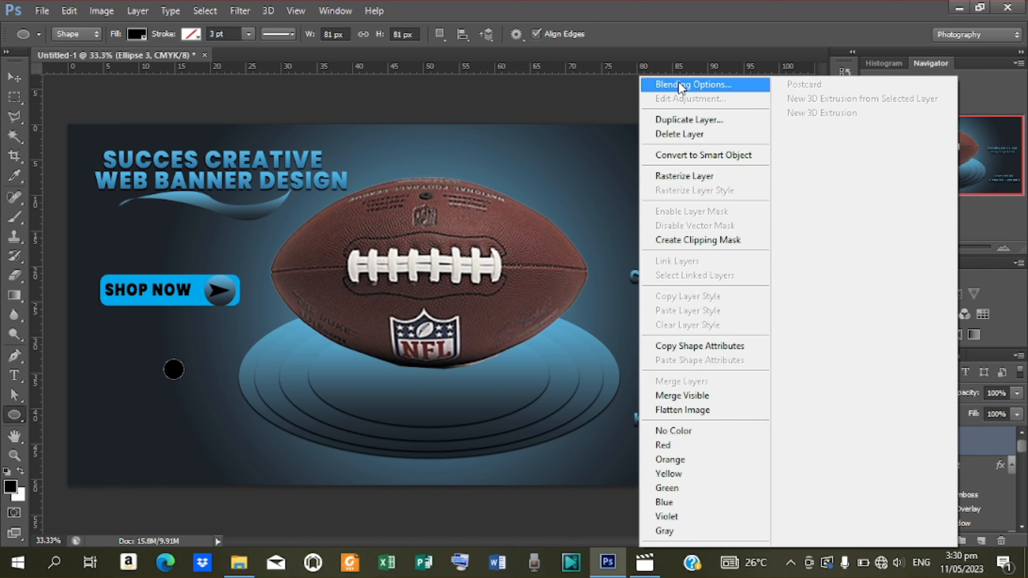
{"action": "left_click", "coordinate": [681, 85]}
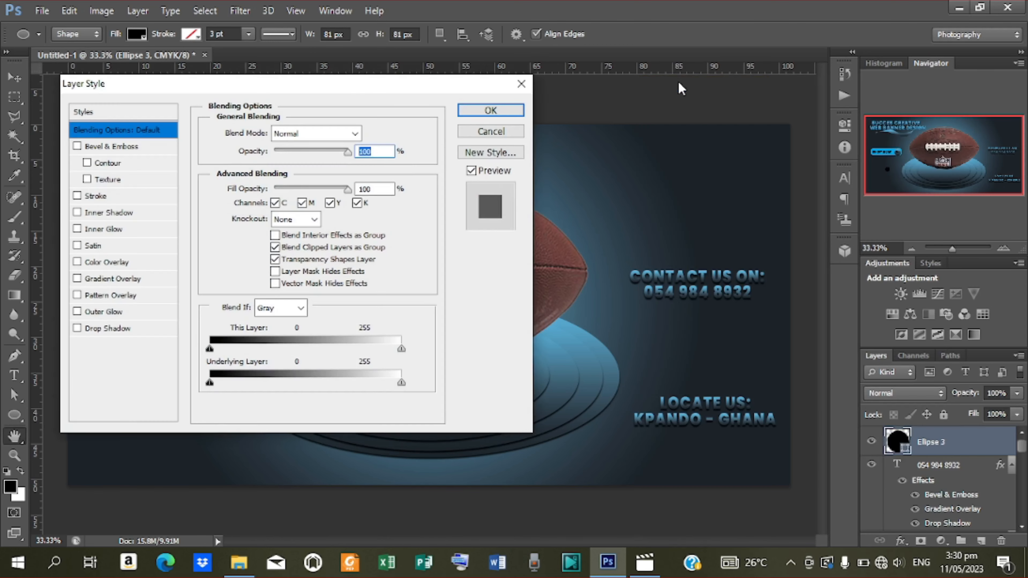
{"action": "left_click_drag", "start_coordinate": [352, 85], "coordinate": [694, 65]}
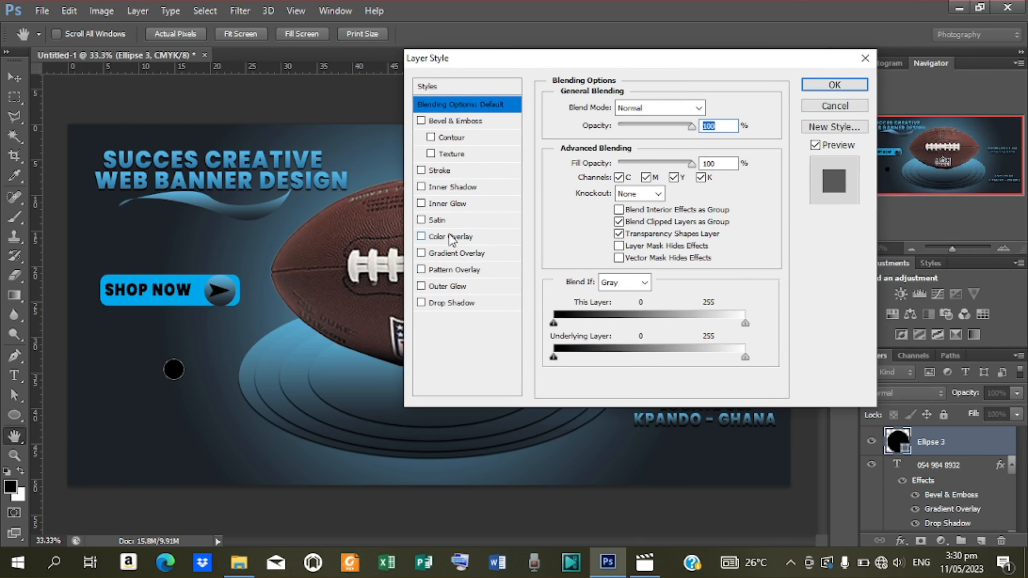
{"action": "left_click", "coordinate": [445, 171]}
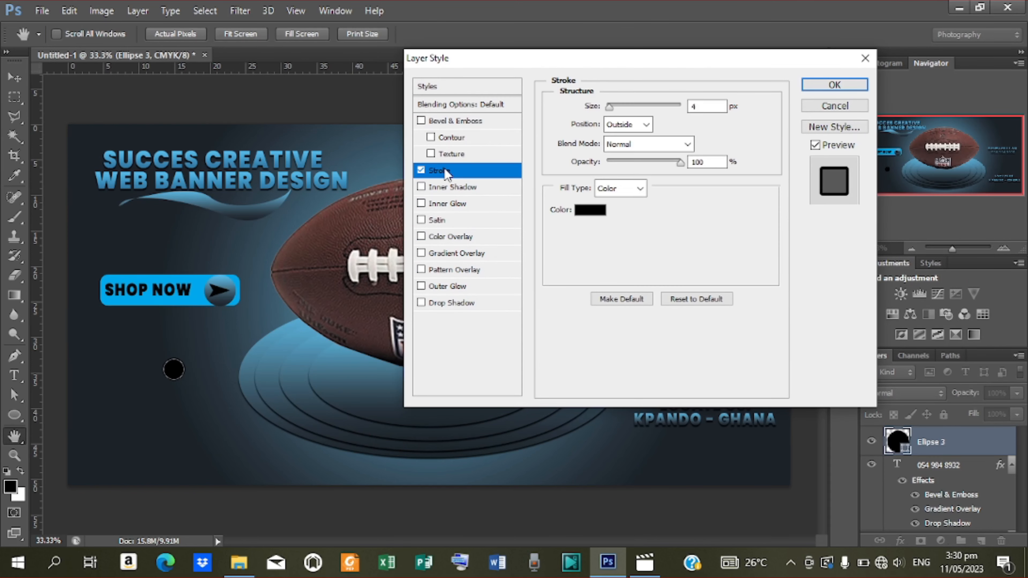
{"action": "double_click", "coordinate": [695, 107]}
{"action": "type", "text": "6"}
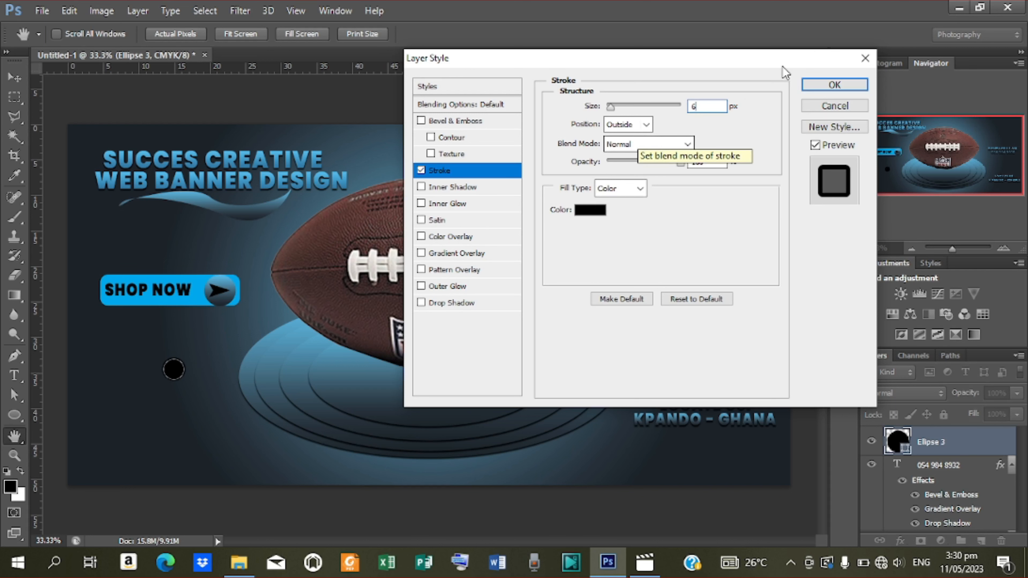
{"action": "left_click", "coordinate": [826, 86]}
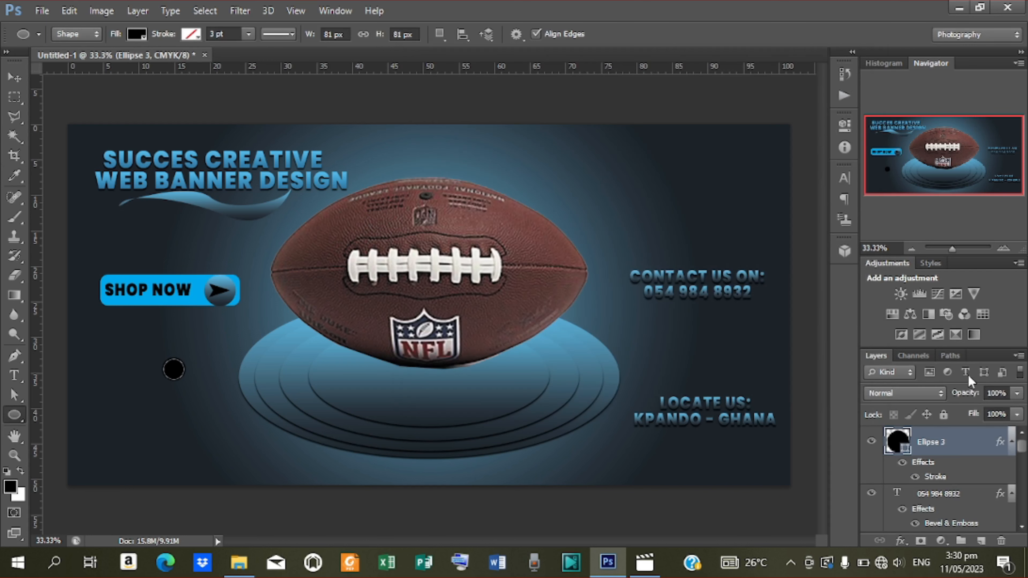
Set the circle's Fill to 0% and reselect the ring on the canvas.
{"action": "left_click_drag", "start_coordinate": [976, 418], "coordinate": [737, 405]}
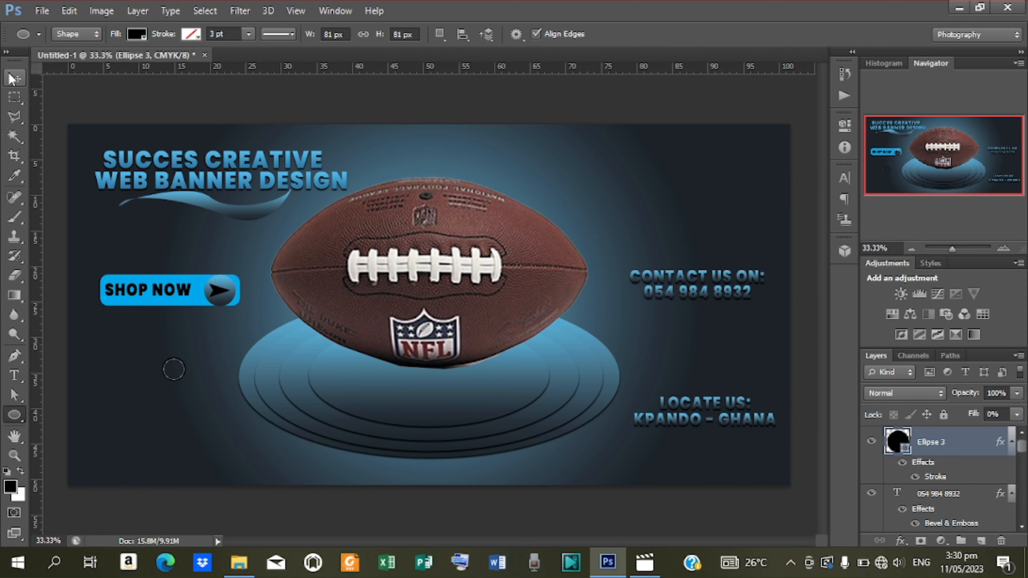
{"action": "left_click", "coordinate": [14, 78]}
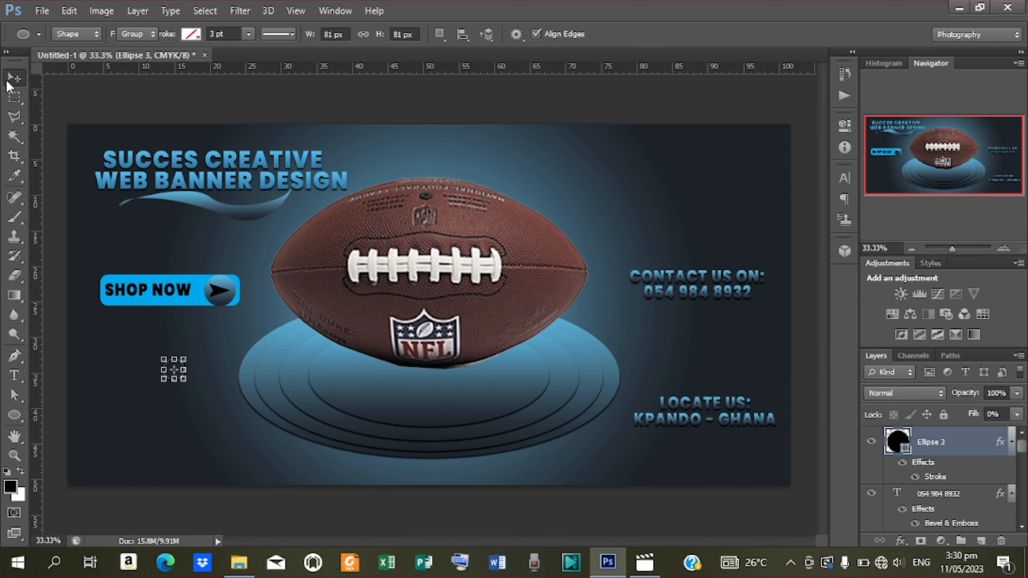
{"action": "left_click", "coordinate": [129, 105]}
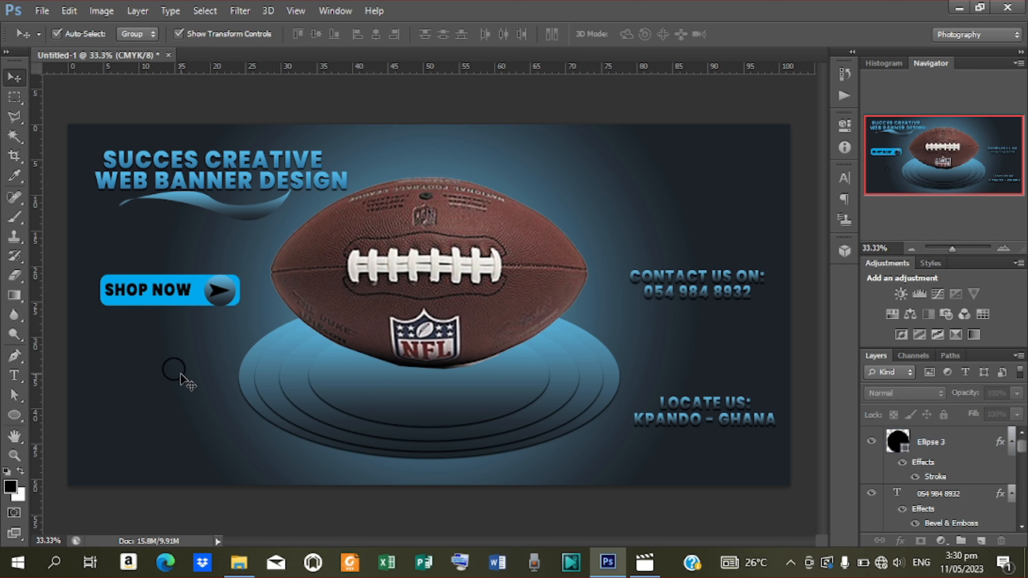
{"action": "left_click", "coordinate": [173, 368]}
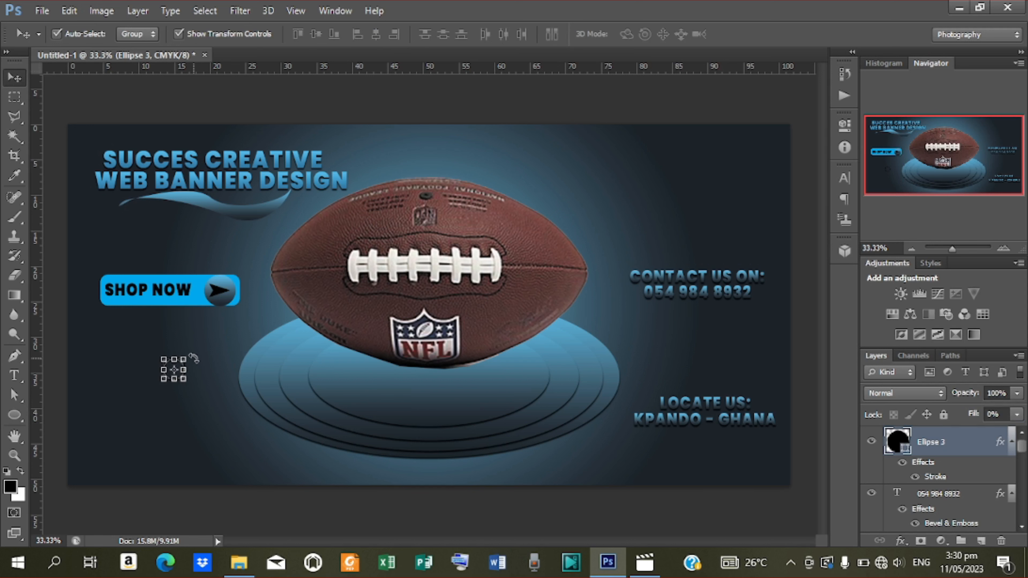
Duplicate the ring and move the copy above the football's right end.
{"action": "key", "text": "ctrl+j"}
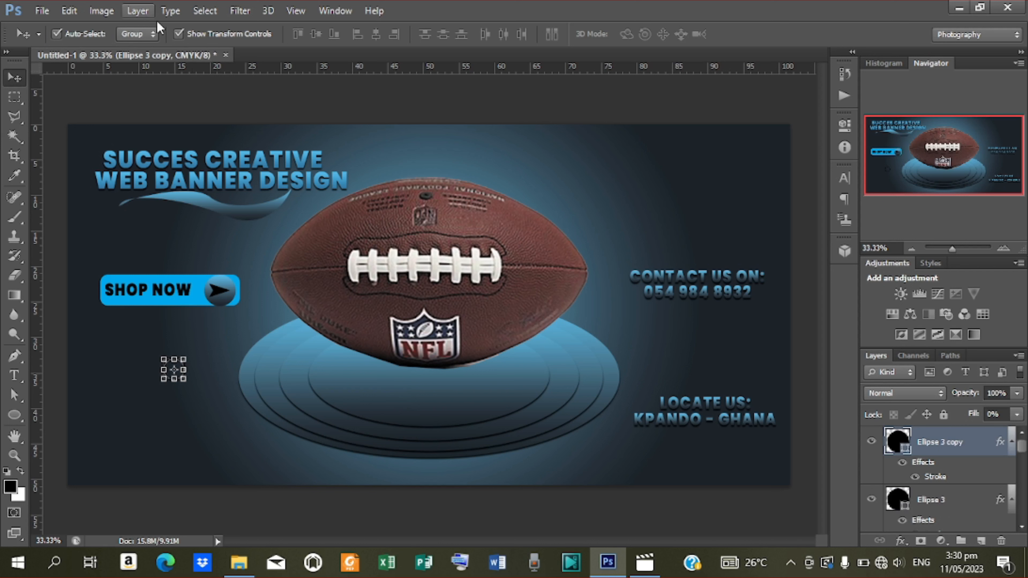
{"action": "left_click", "coordinate": [179, 34]}
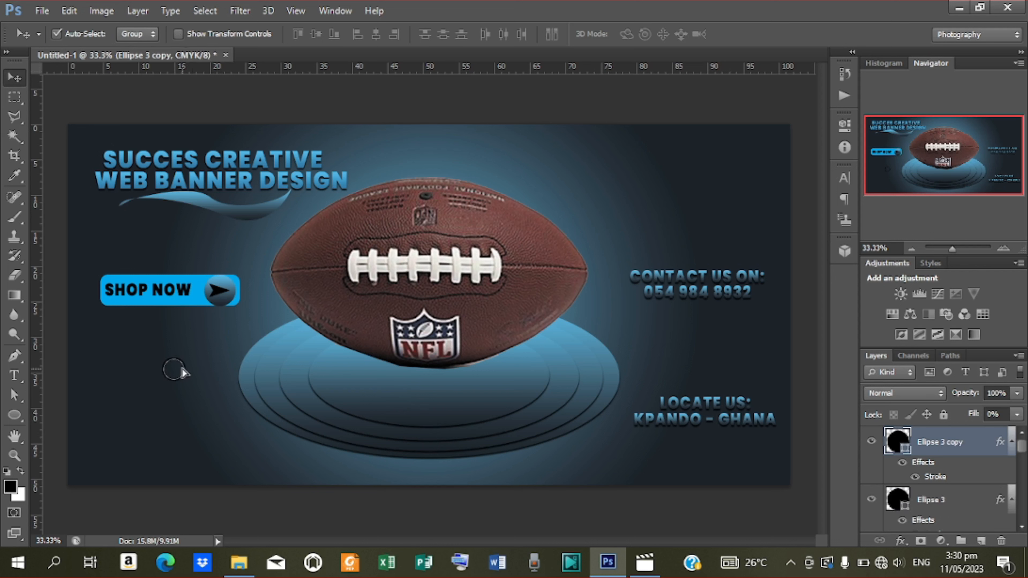
{"action": "left_click_drag", "start_coordinate": [178, 368], "coordinate": [604, 199]}
Draw another circle at the lower left on the copy layer and raise its Fill to 70%.
{"action": "left_click", "coordinate": [15, 416]}
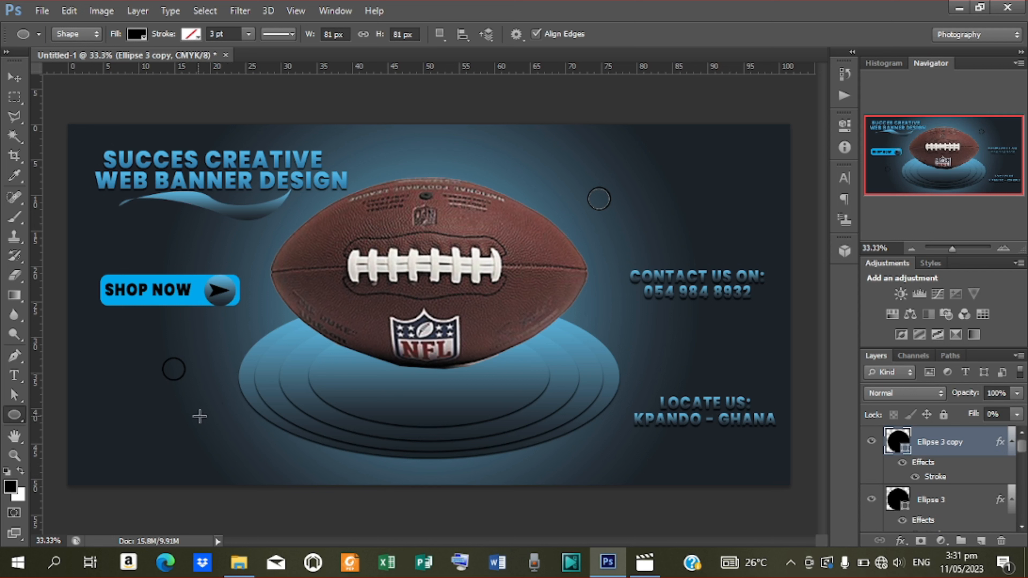
{"action": "left_click_drag", "start_coordinate": [217, 422], "coordinate": [244, 446]}
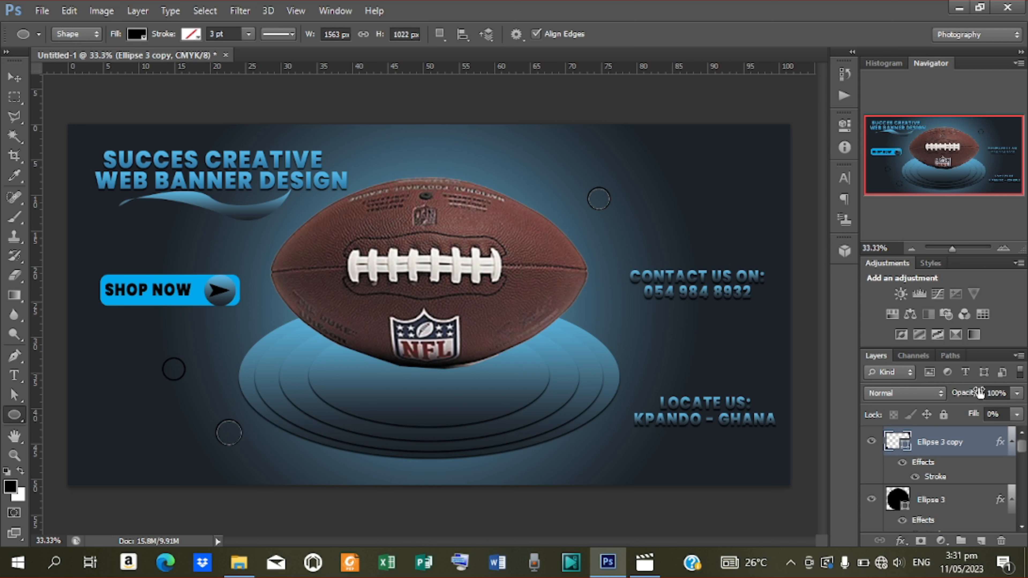
{"action": "left_click_drag", "start_coordinate": [975, 416], "coordinate": [1024, 416]}
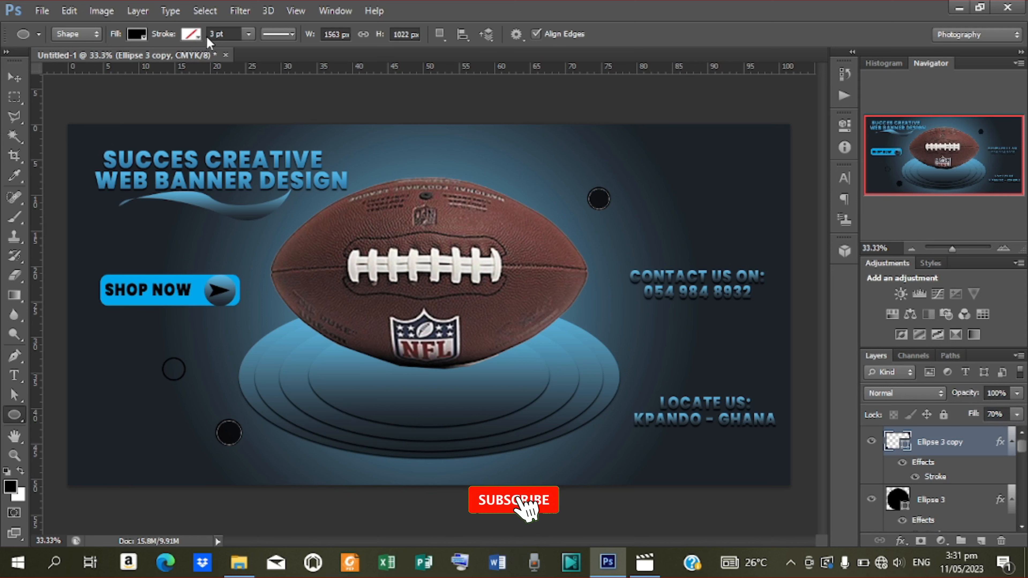
Remove the Stroke style from Ellipse 3 copy and set its opacity to 43%.
{"action": "right_click", "coordinate": [938, 449]}
{"action": "left_click", "coordinate": [687, 91]}
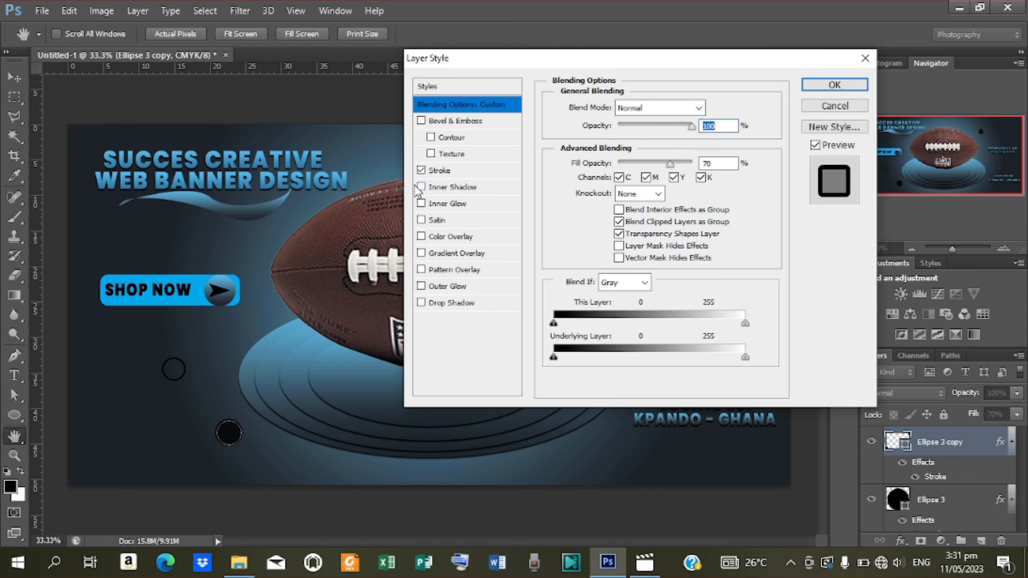
{"action": "left_click", "coordinate": [422, 171]}
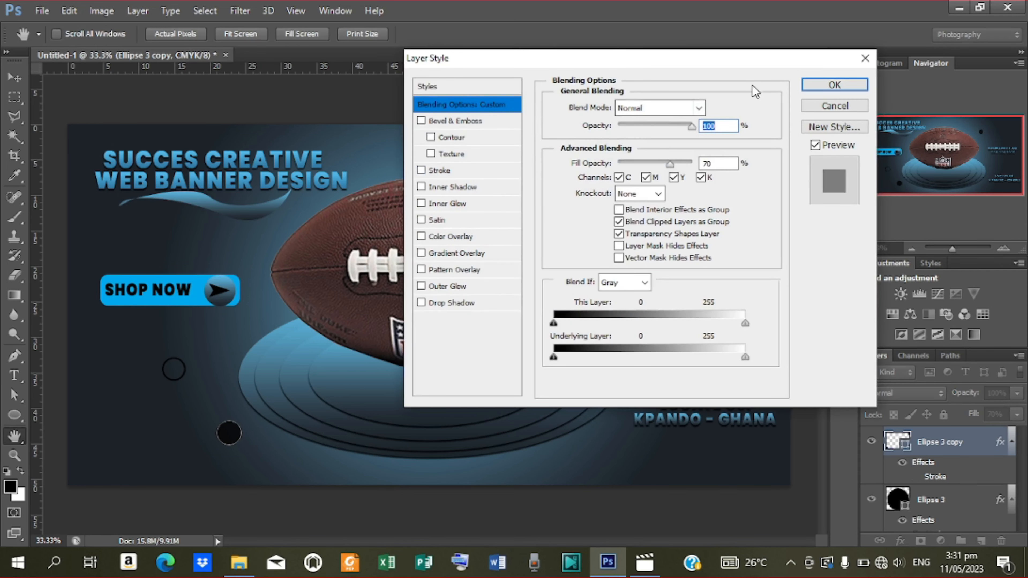
{"action": "left_click", "coordinate": [834, 86]}
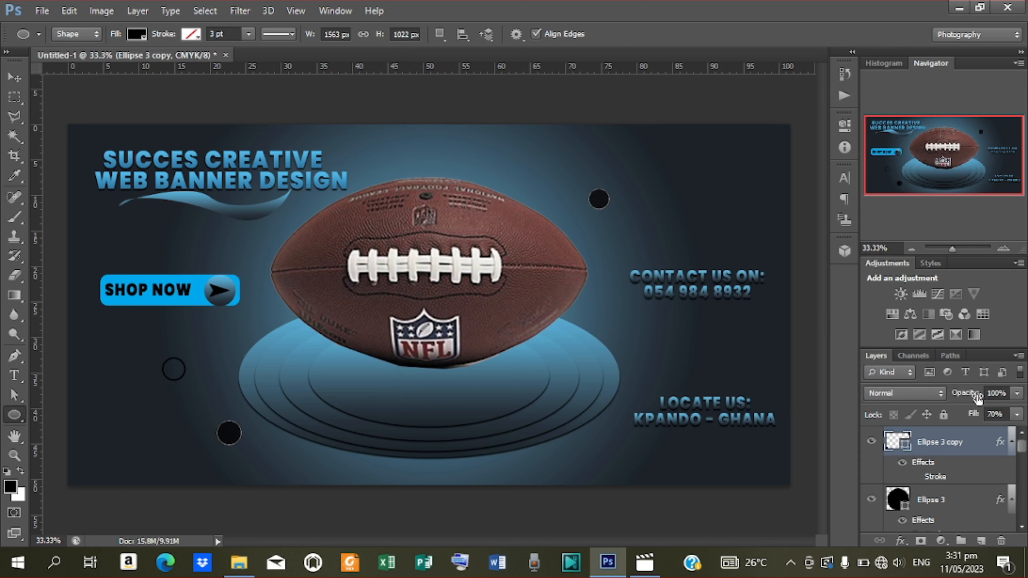
{"action": "left_click_drag", "start_coordinate": [975, 394], "coordinate": [935, 396]}
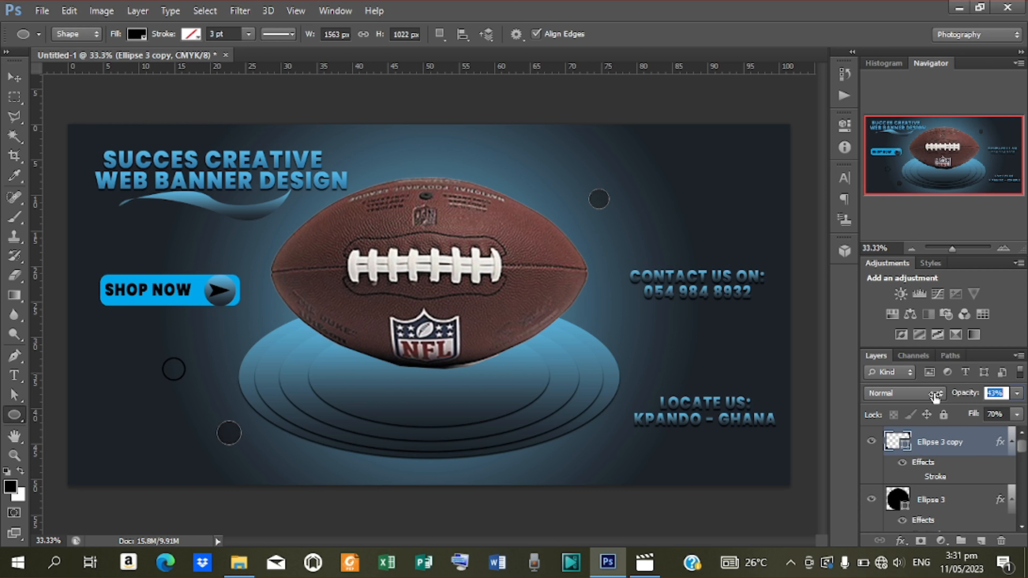
Duplicate the lower-left dark circle and place the copy below LOCATE US at the platform's lower right.
{"action": "left_click", "coordinate": [14, 77]}
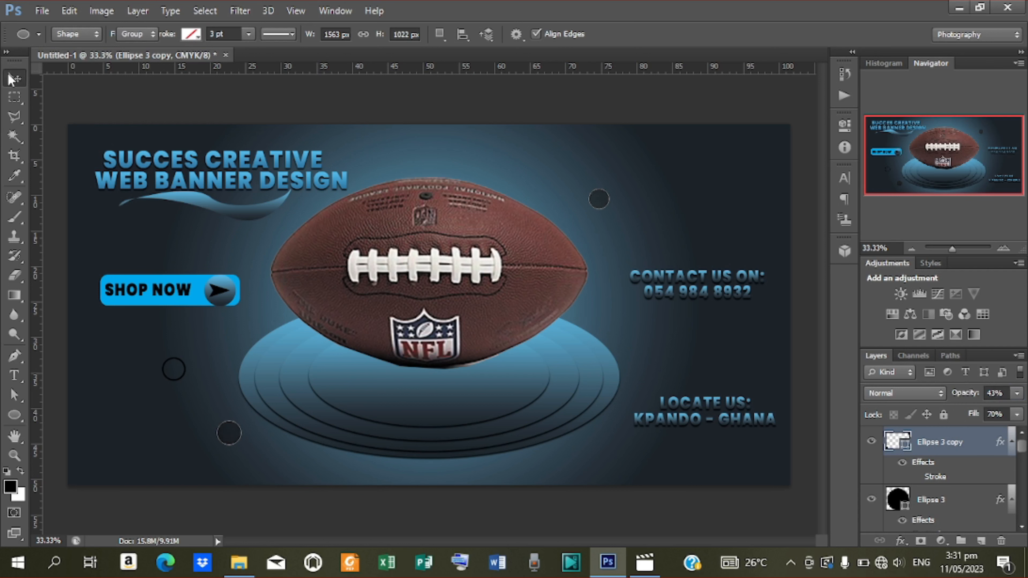
{"action": "left_click", "coordinate": [101, 109]}
{"action": "left_click", "coordinate": [237, 436]}
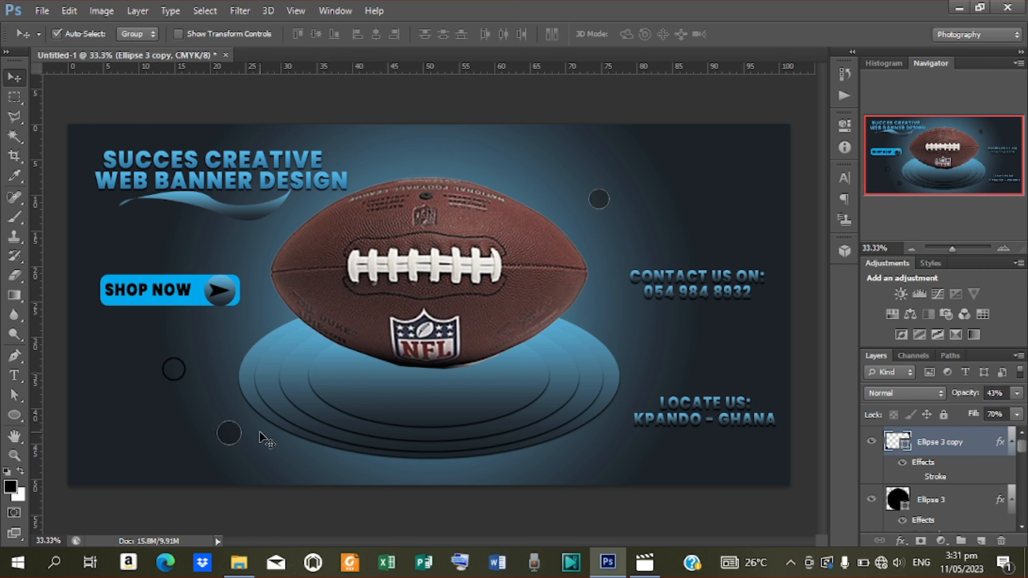
{"action": "key", "text": "ctrl+j"}
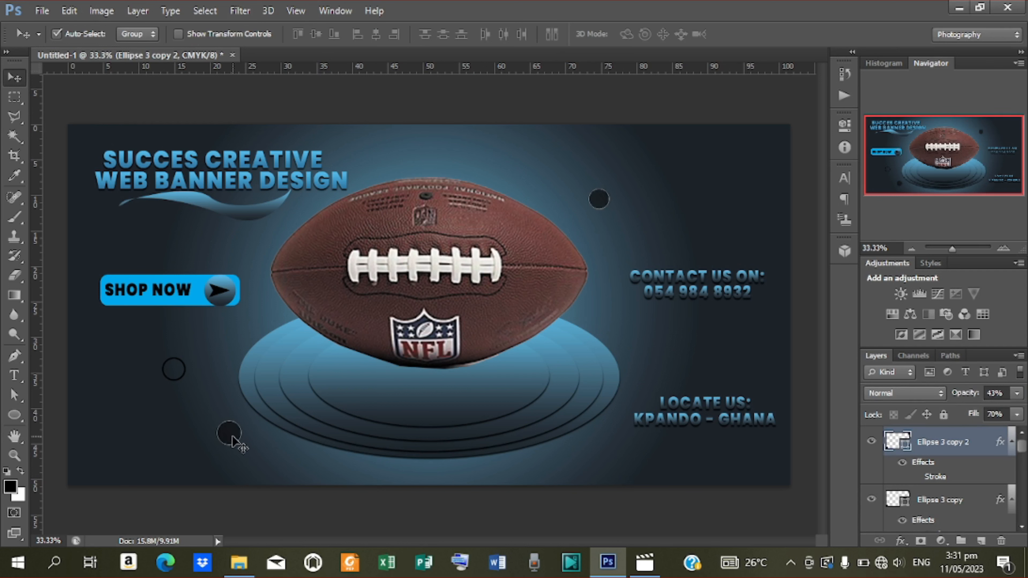
{"action": "left_click_drag", "start_coordinate": [234, 442], "coordinate": [616, 439]}
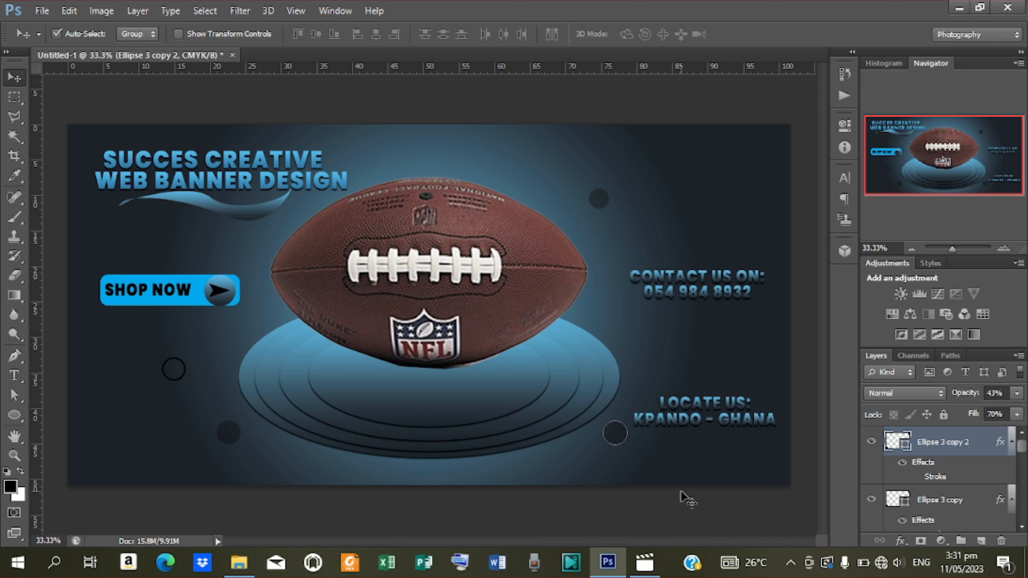
{"action": "key", "text": "shift+Left"}
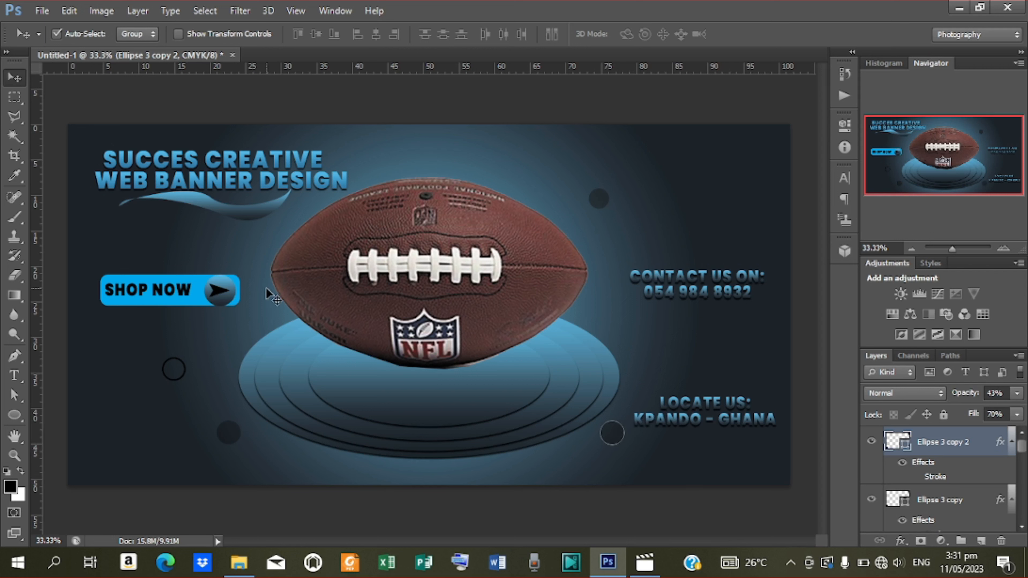